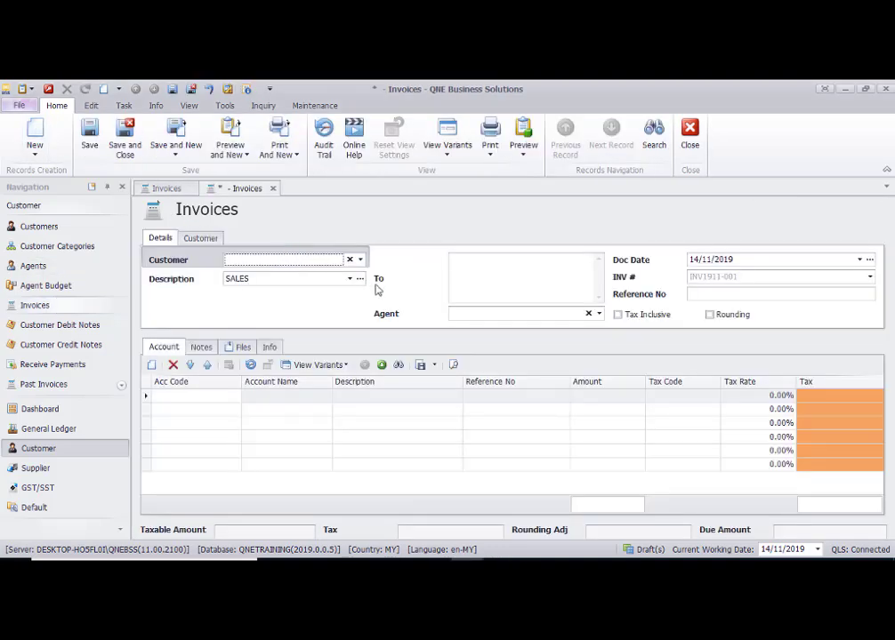
Step: Choose ADVANCE TRADING SDN BHD as the invoice customer and set the first line's account to SALES
click(470, 294)
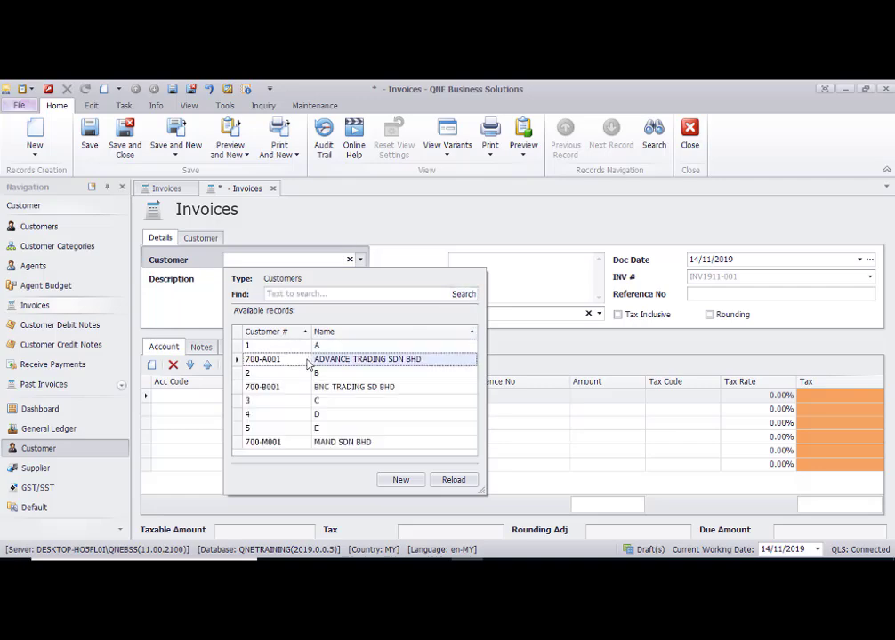
double_click(310, 360)
click(204, 403)
text(sales)
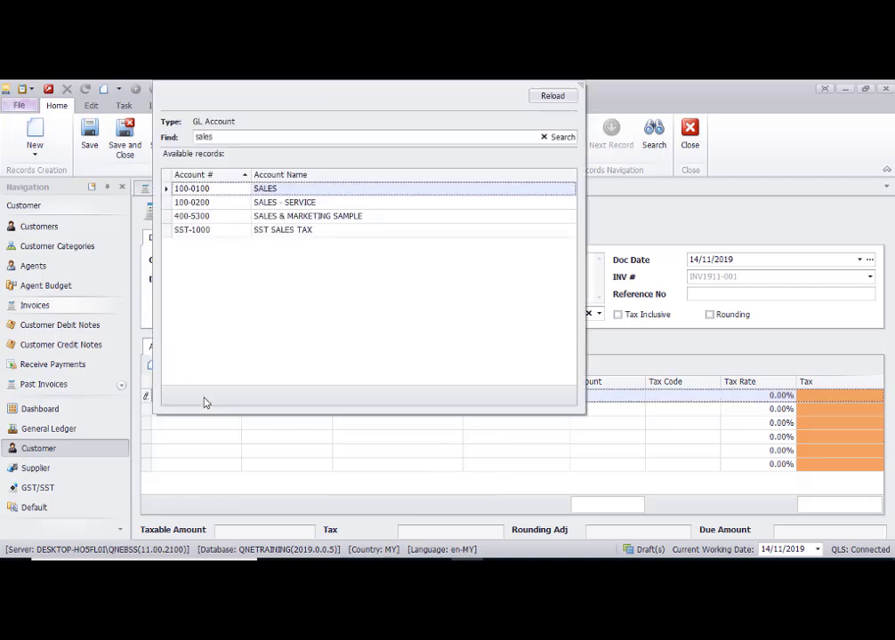
key(Return)
Step: Complete the first invoice line with description SALES and amount 1,200, and save and close the invoice
click(360, 396)
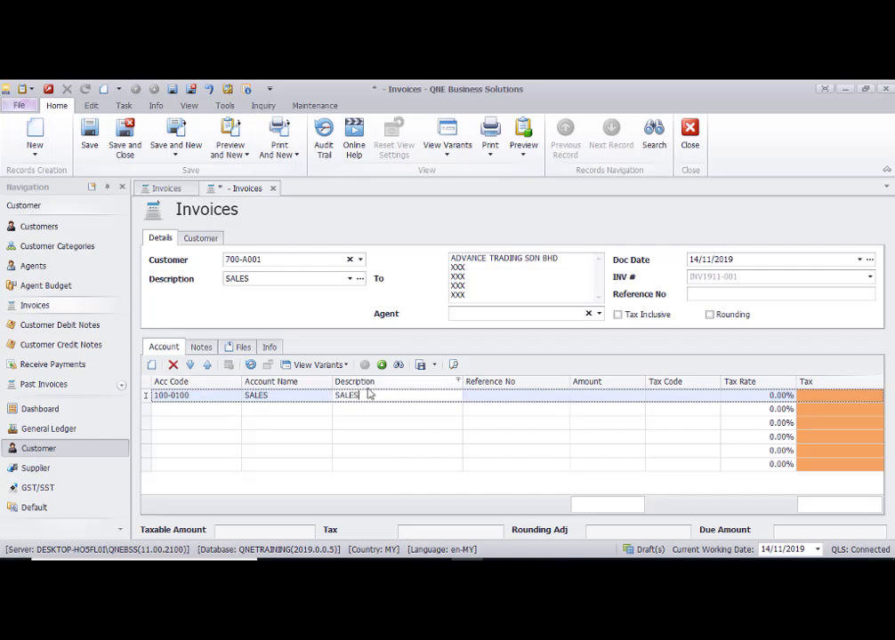
click(609, 400)
text(1,200)
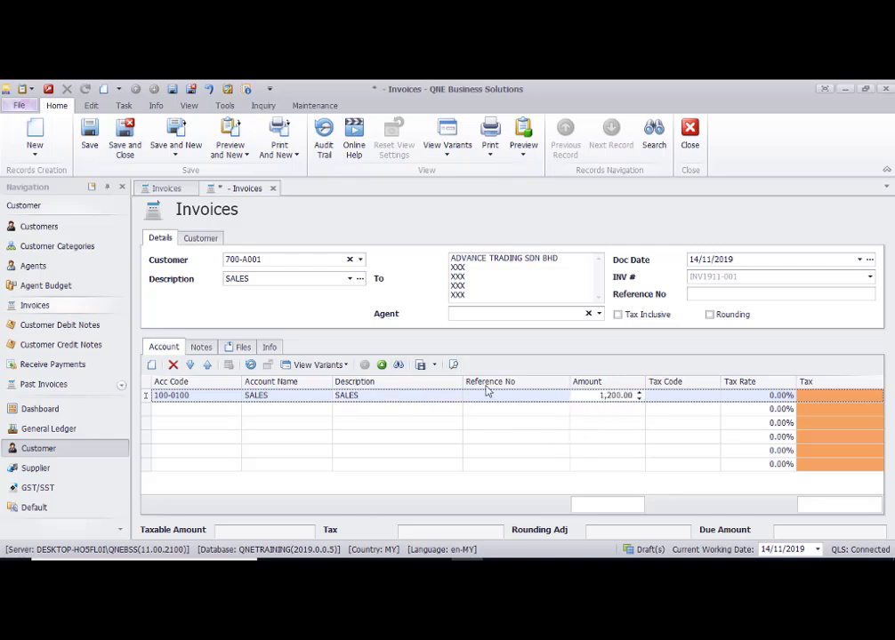
key(Return)
click(90, 133)
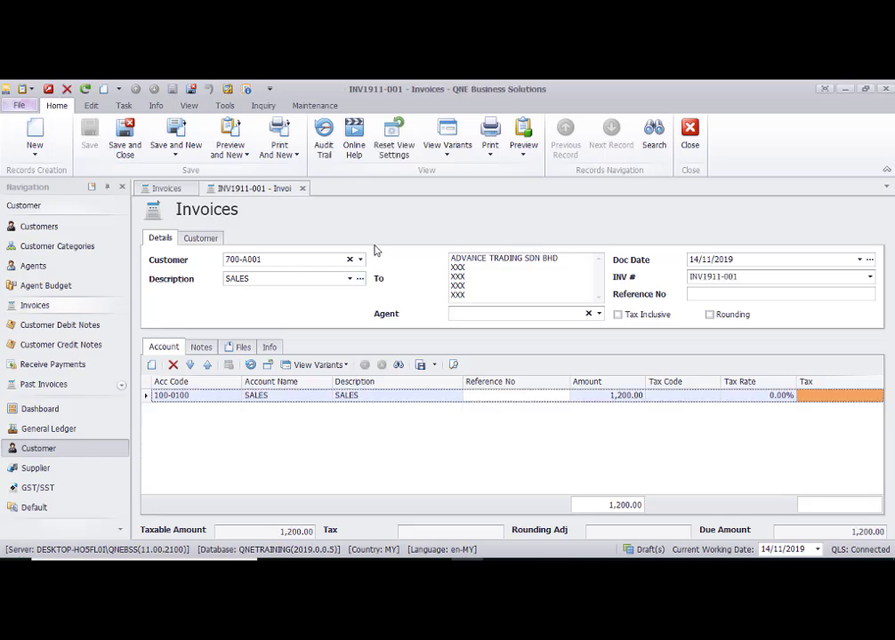
click(303, 189)
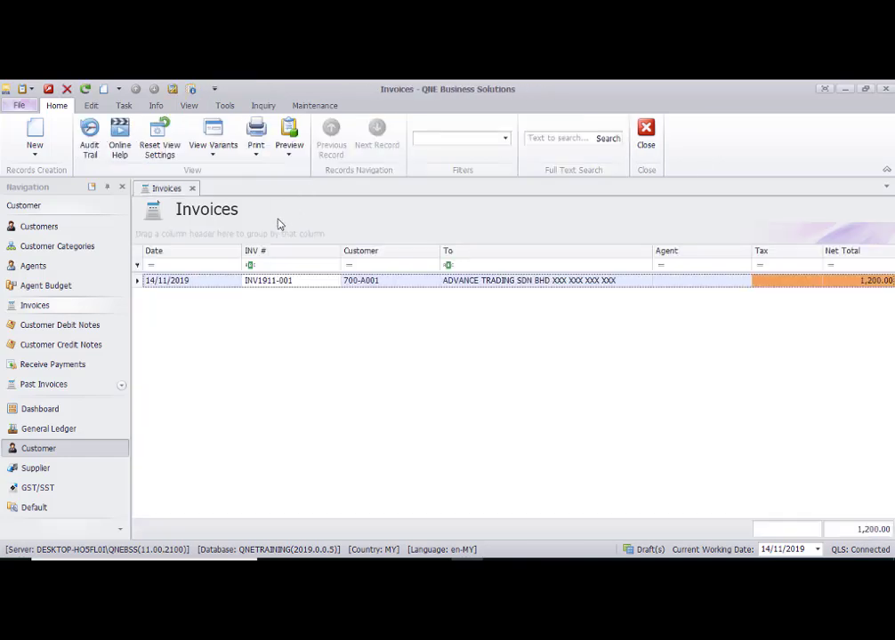
Step: Create a new invoice for BNC TRADING SD BHD with a first line on the SALES account
click(34, 129)
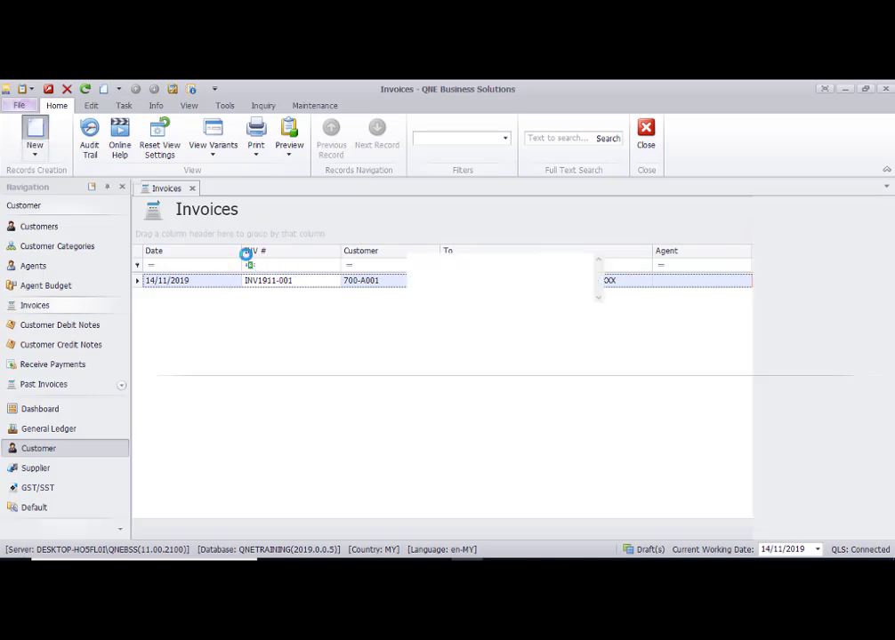
click(255, 261)
click(456, 294)
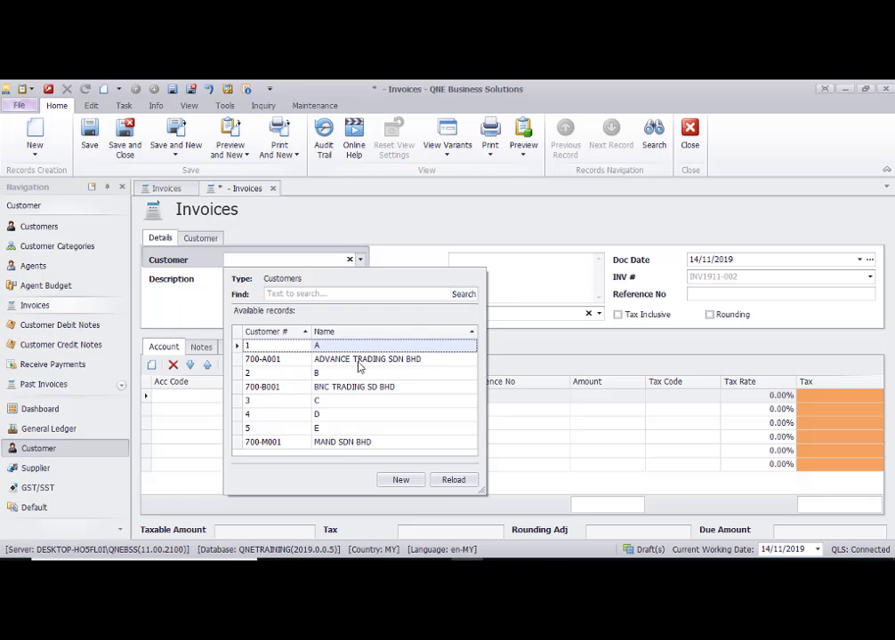
click(336, 388)
double_click(335, 389)
click(184, 402)
text(100-0100)
key(Return)
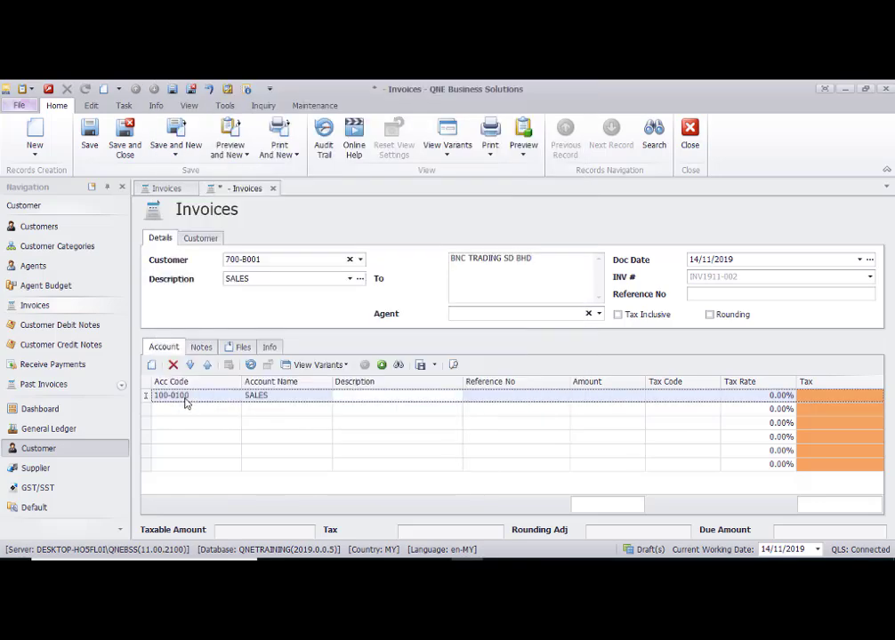
Step: Give the invoice line the description SALES and amount 230, and save and close the invoice
click(411, 395)
text(SALES)
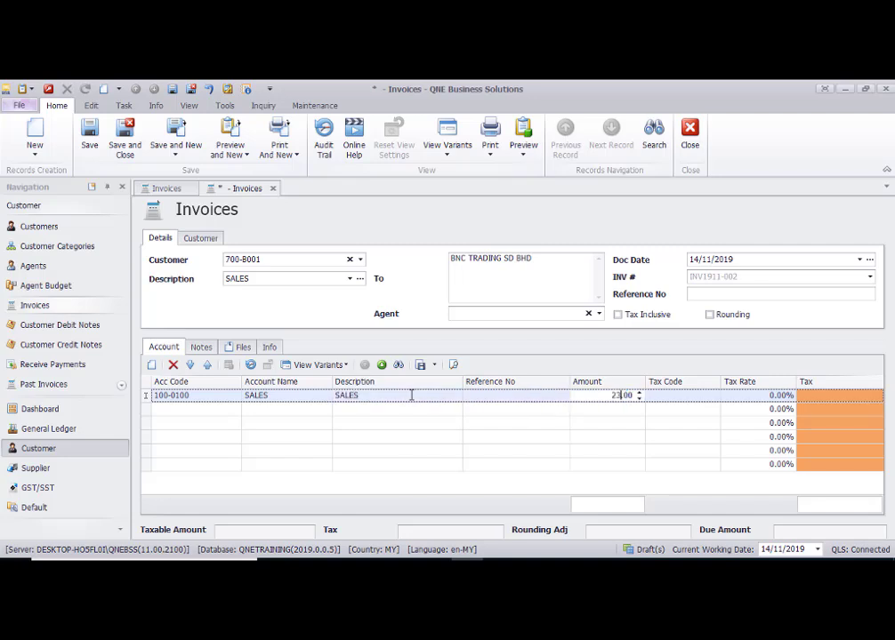
key(Tab)
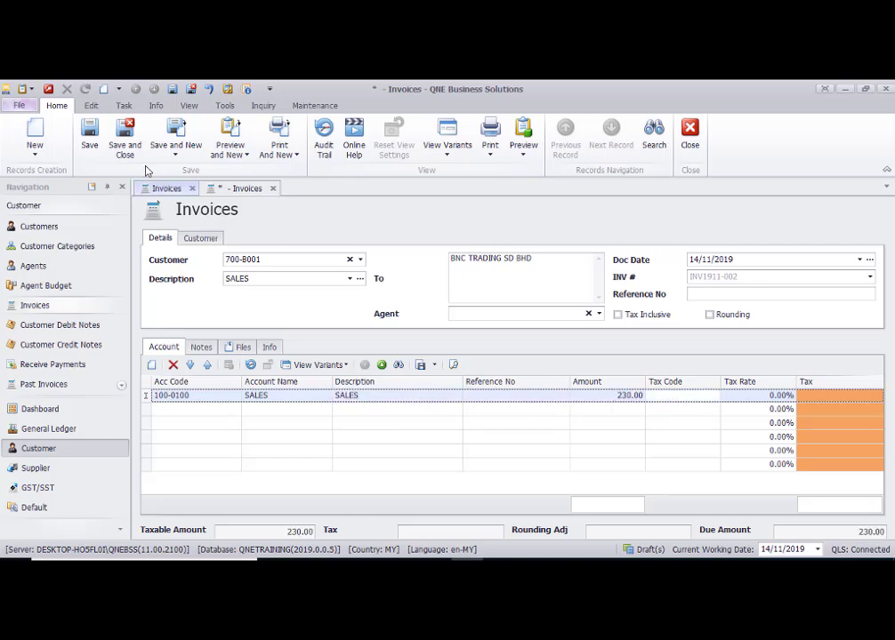
click(124, 135)
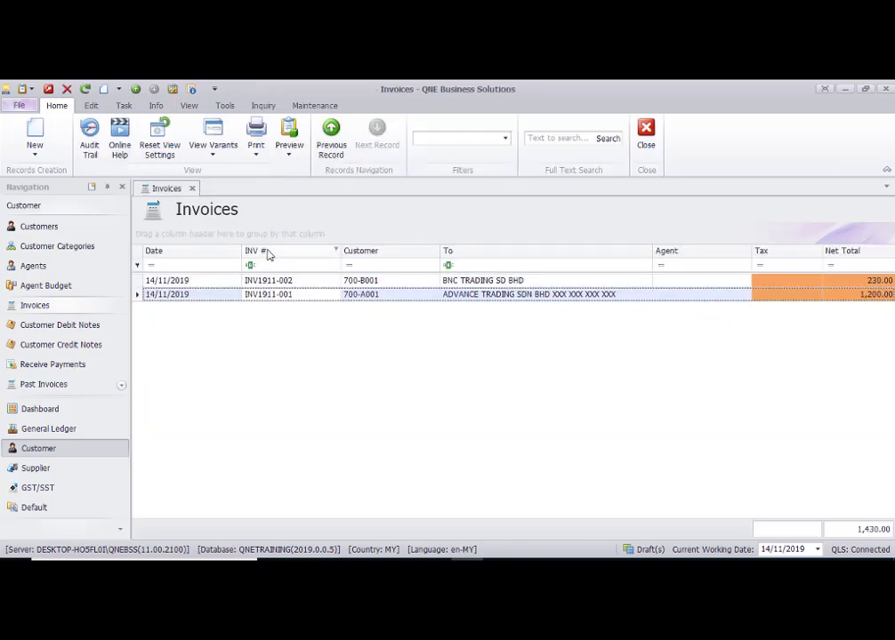
Step: Sort the invoice list by INV # in ascending order and start an IO export of both invoices
click(268, 254)
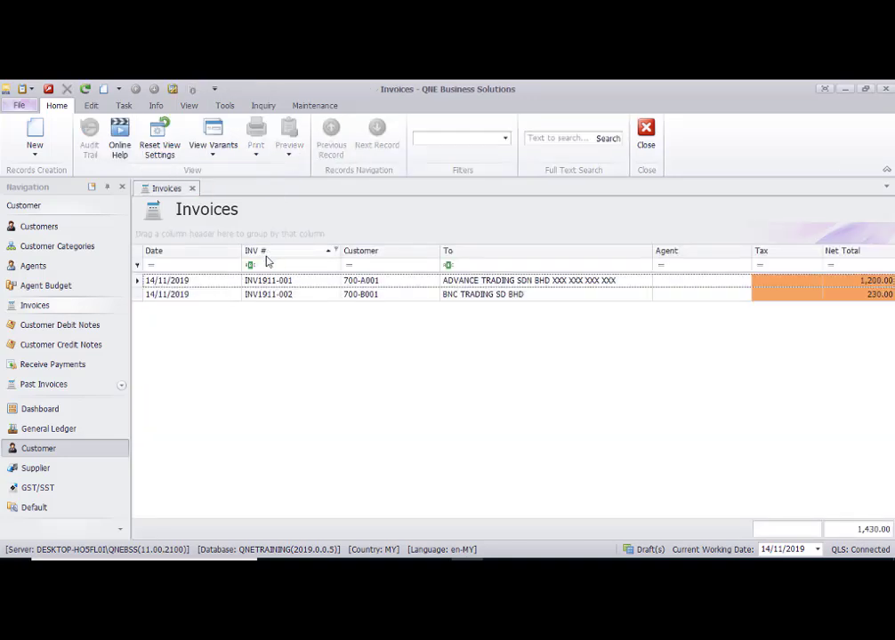
click(286, 299)
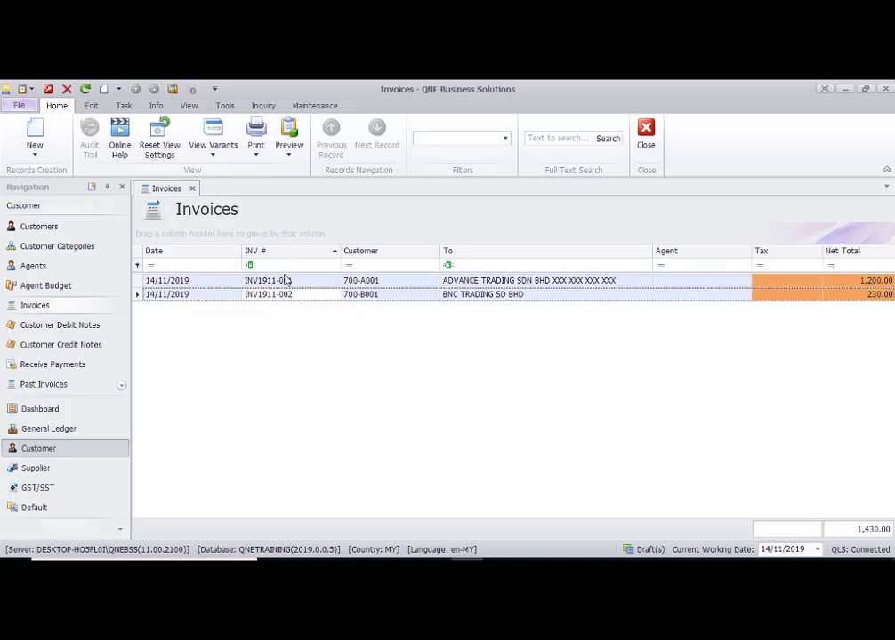
right_click(325, 323)
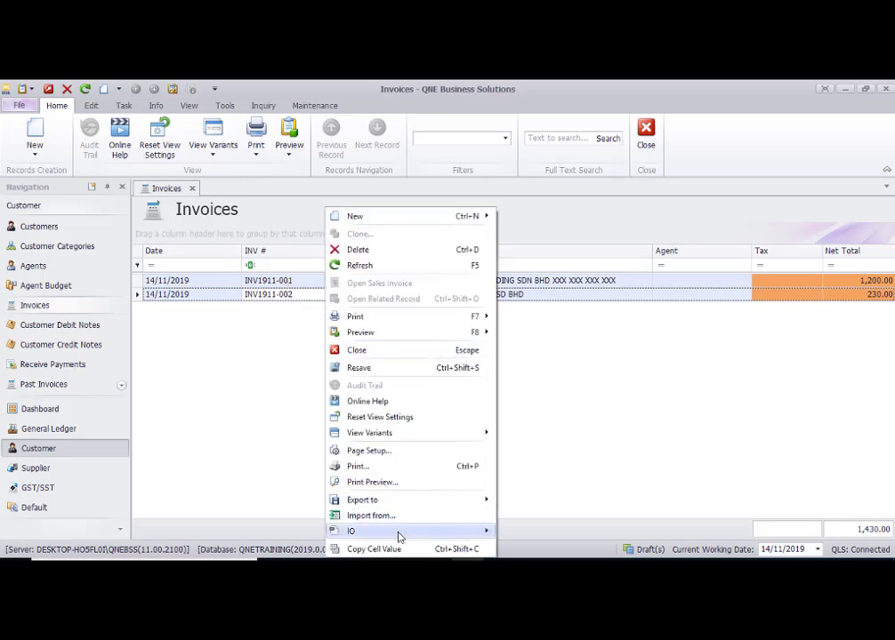
mouse_move(399, 534)
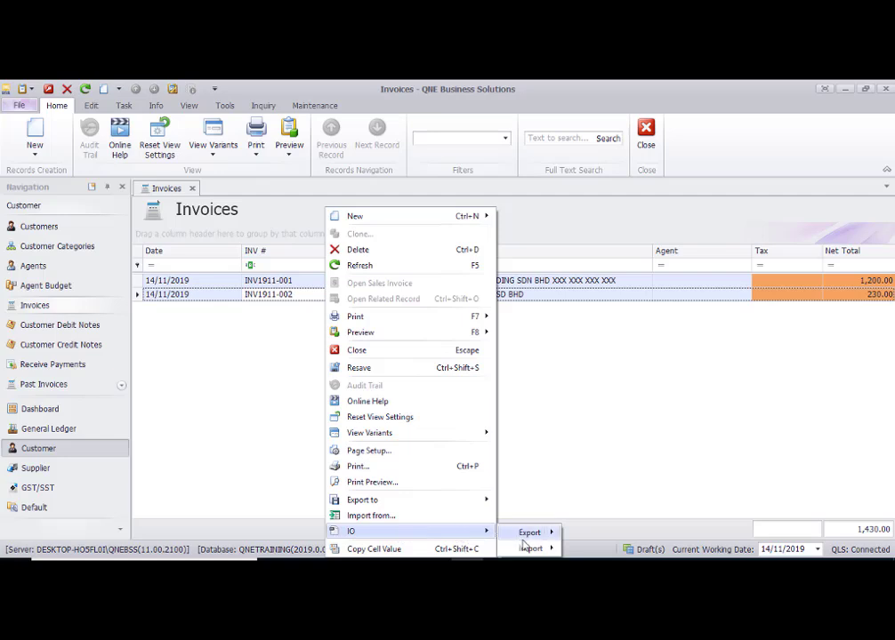
mouse_move(531, 534)
click(596, 550)
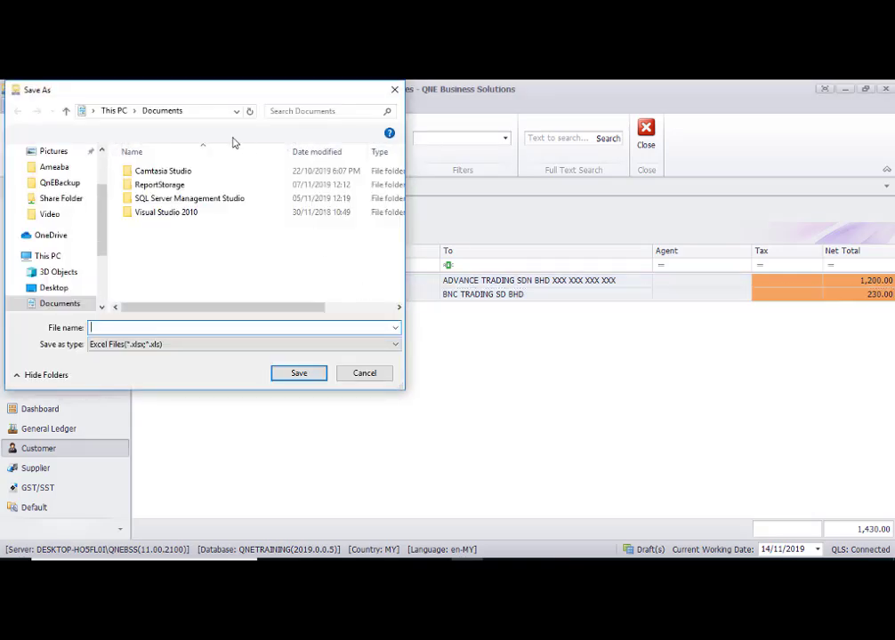
Step: Save the exported Excel file on the Desktop as IO Invoice
drag(202, 98, 404, 197)
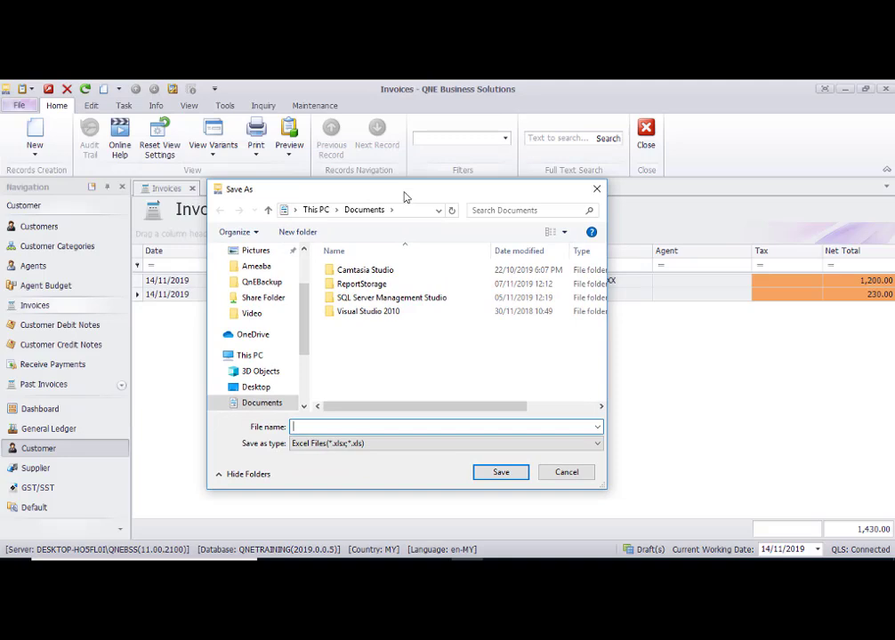
scroll(284, 263, up, 3)
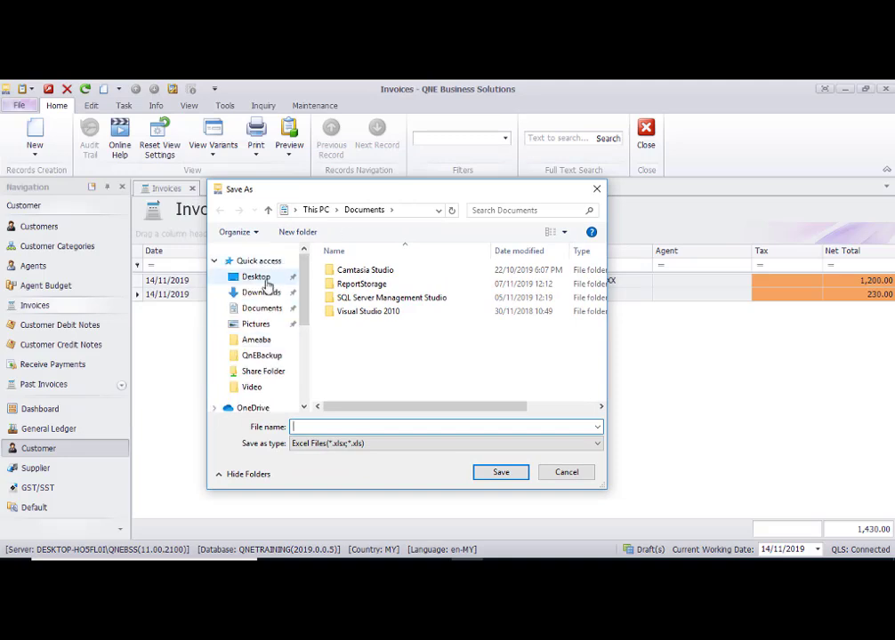
click(266, 281)
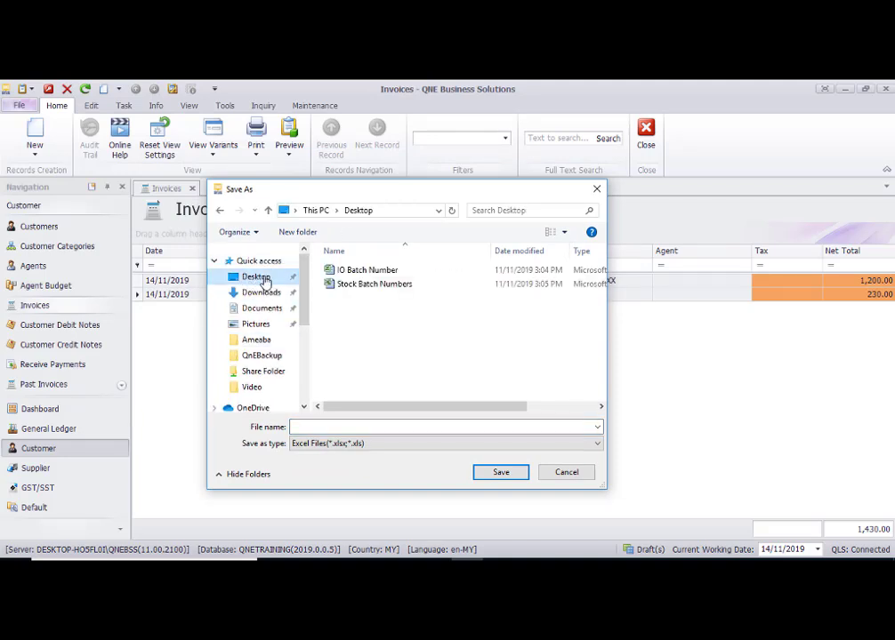
click(314, 428)
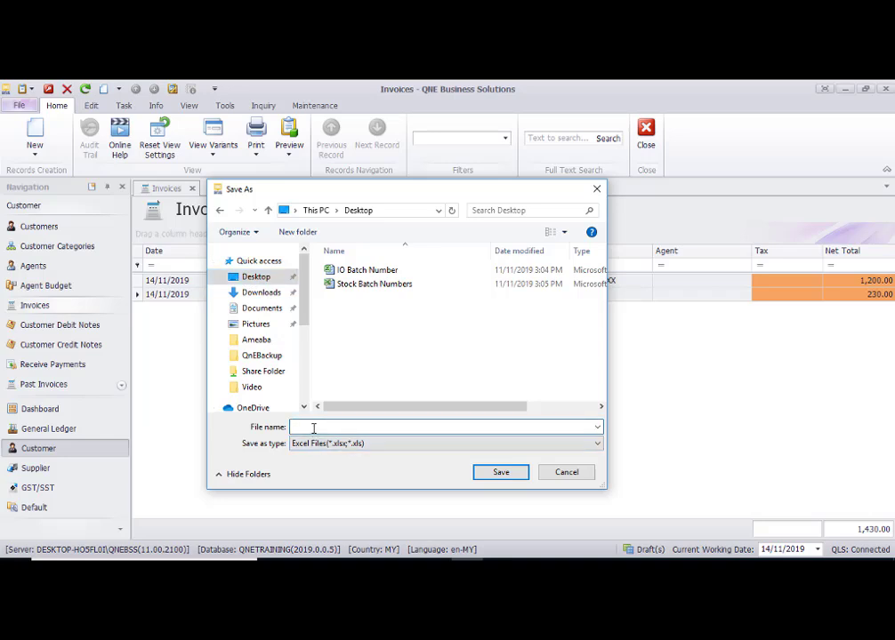
text(IO IN)
click(501, 474)
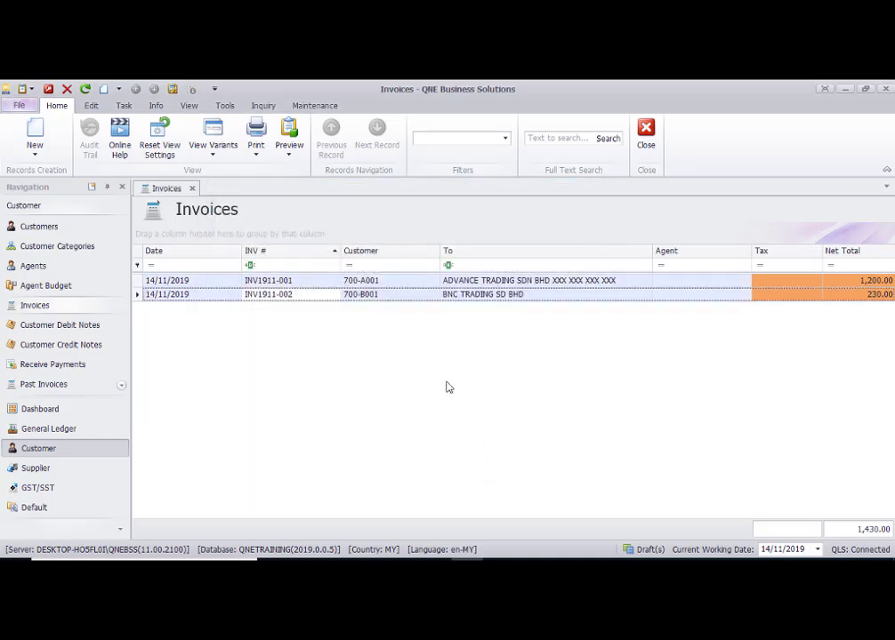
Step: Open the exported IO Invoice workbook from the desktop in Excel and slightly narrow the InvoiceTo column
click(853, 90)
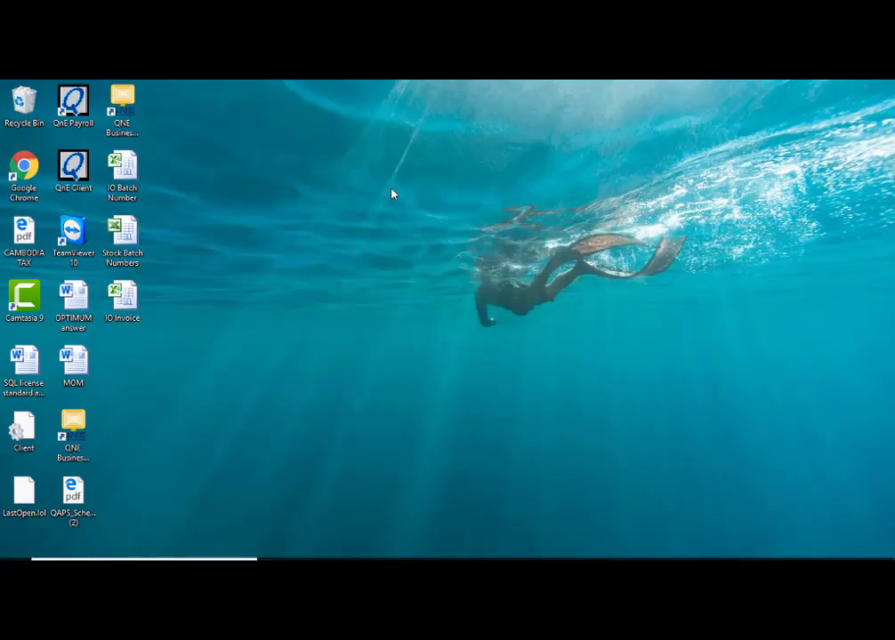
click(121, 298)
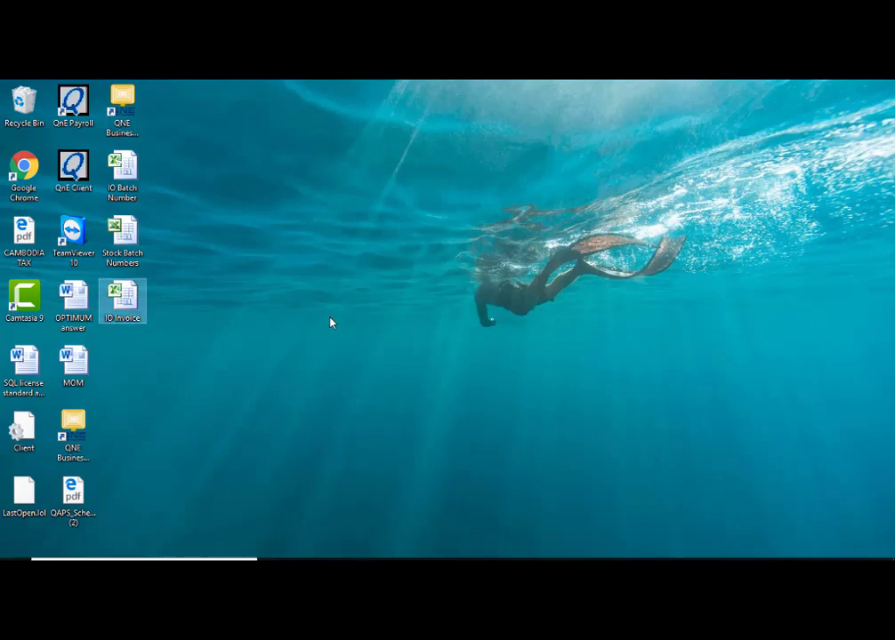
key(Return)
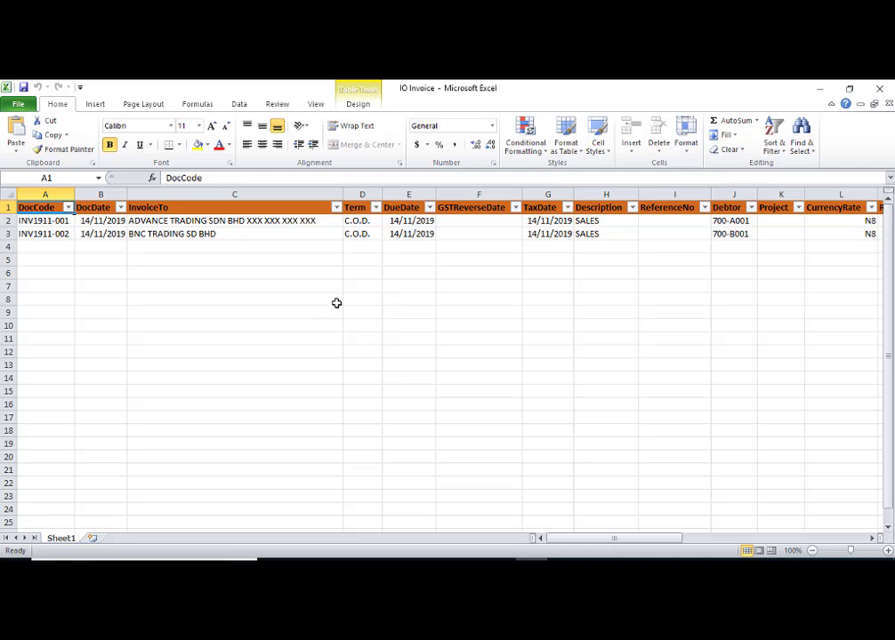
drag(342, 194, 323, 194)
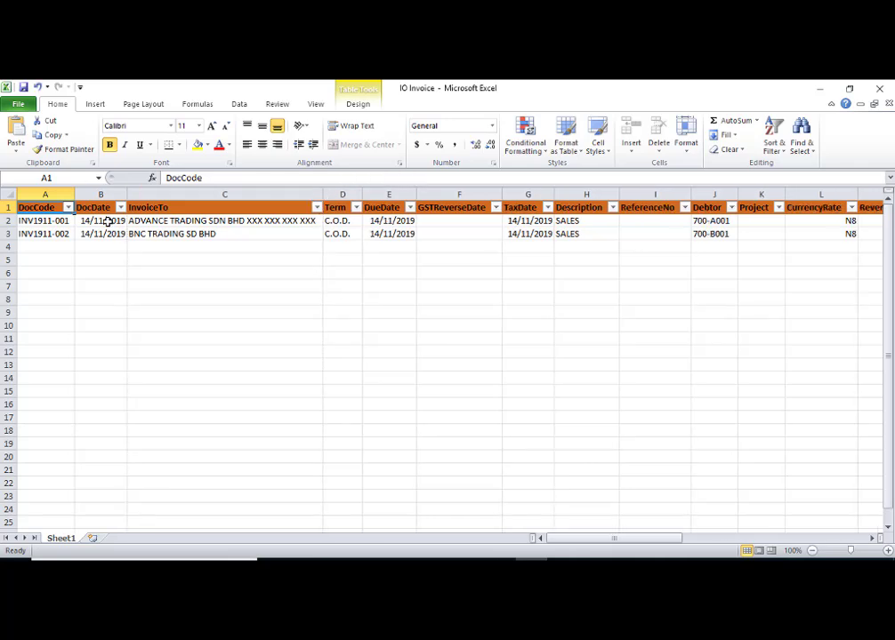
Step: Examine the DocCode and DocDate of both exported rows and compare them with the BNC TRADING SD BHD invoice in QNE
click(62, 220)
click(64, 234)
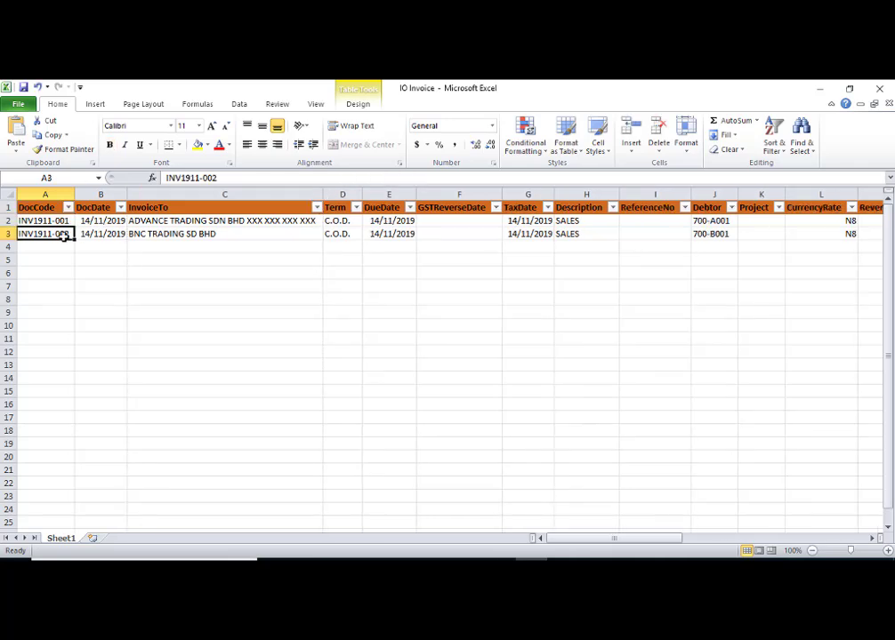
click(93, 222)
click(98, 234)
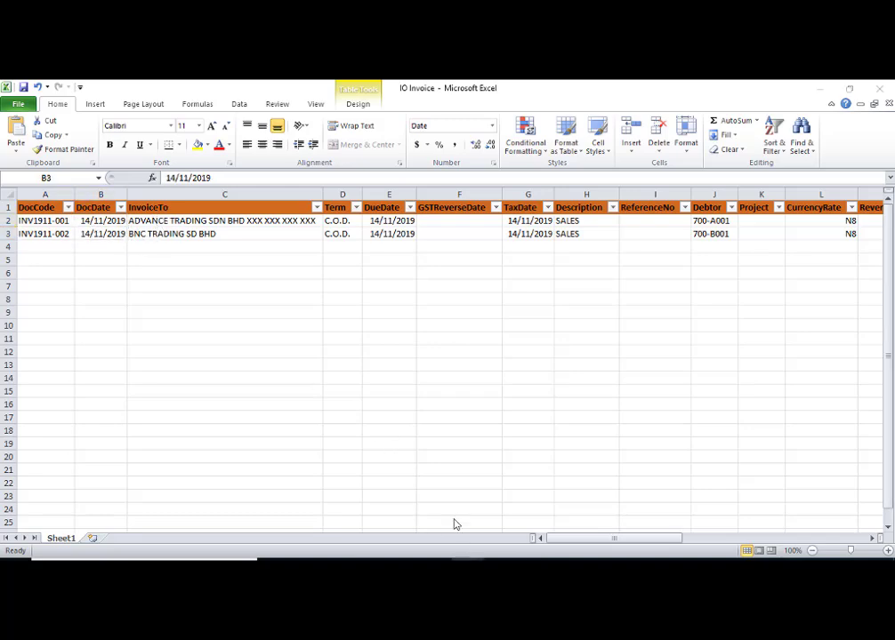
key(alt+Tab)
click(254, 294)
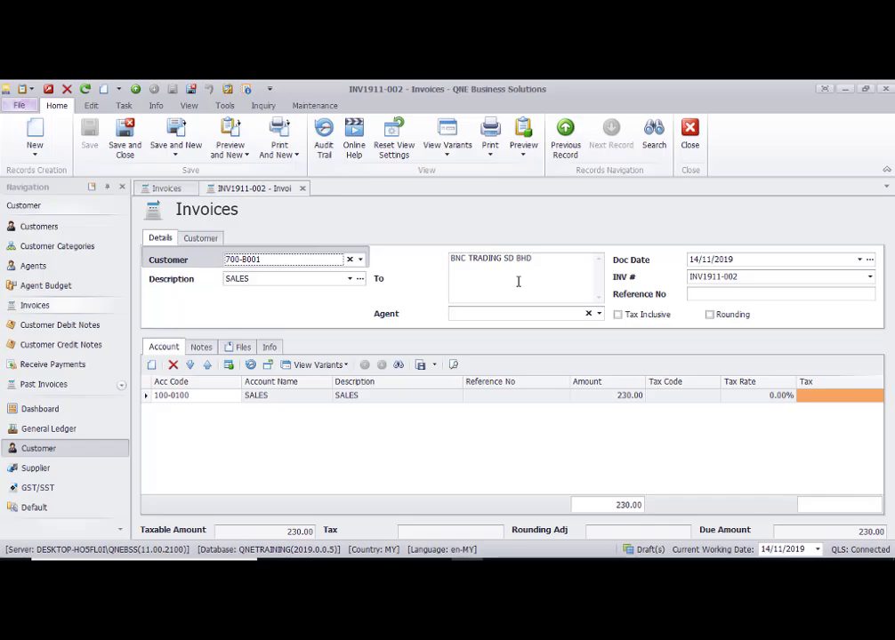
key(alt+Tab)
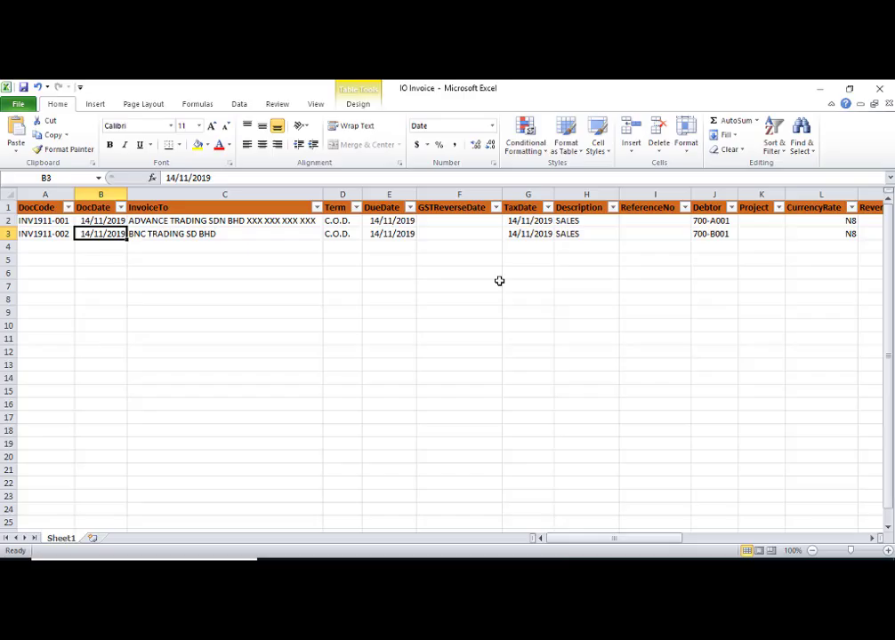
Step: Compare the exported Term with the invoice's customer details and the ADVANCE TRADING SDN BHD record in QNE, and return to the Excel workbook
click(347, 234)
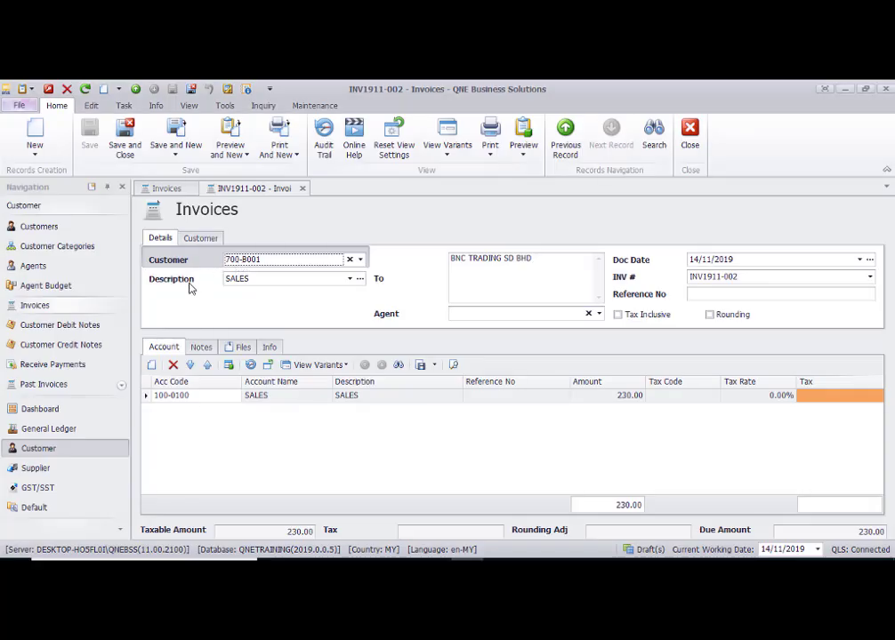
click(200, 239)
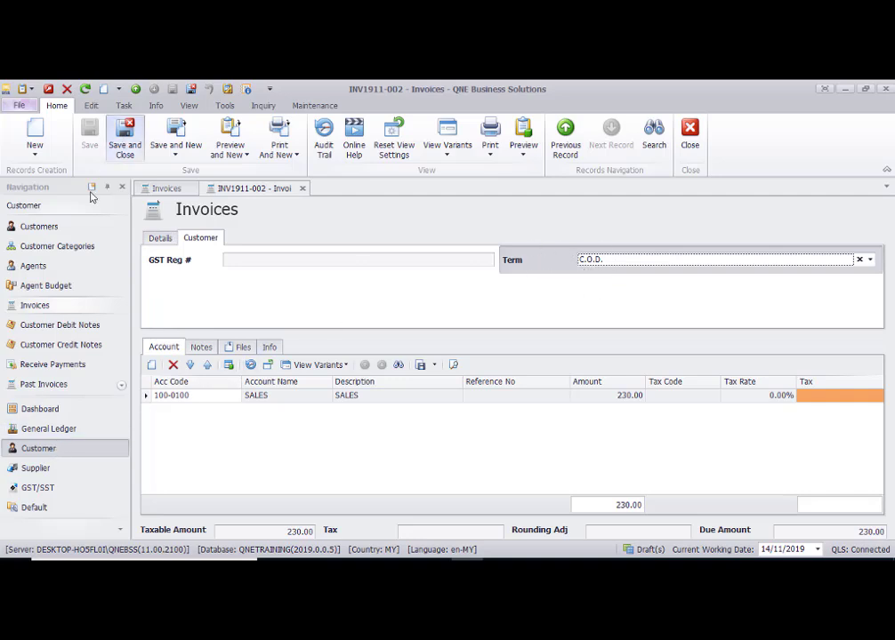
click(65, 226)
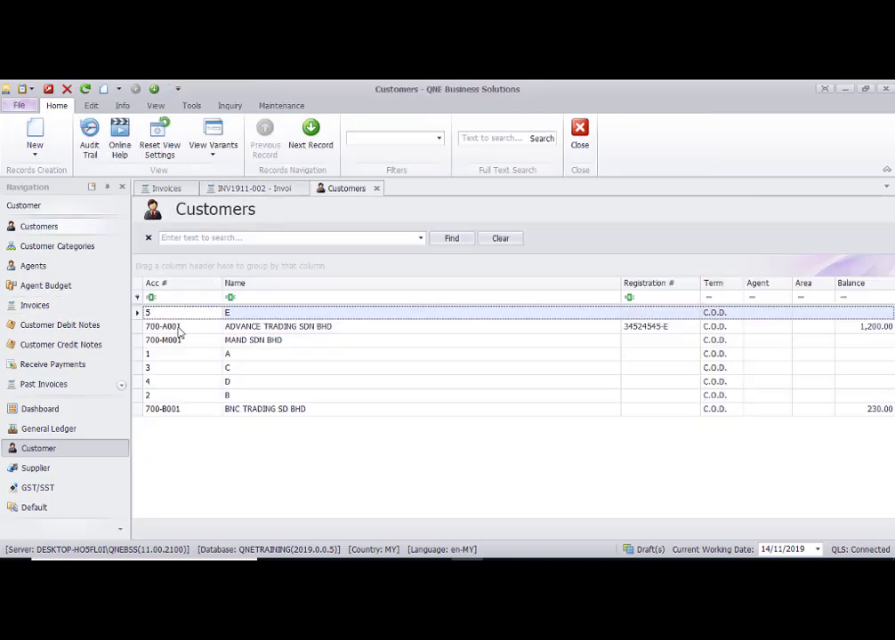
double_click(178, 327)
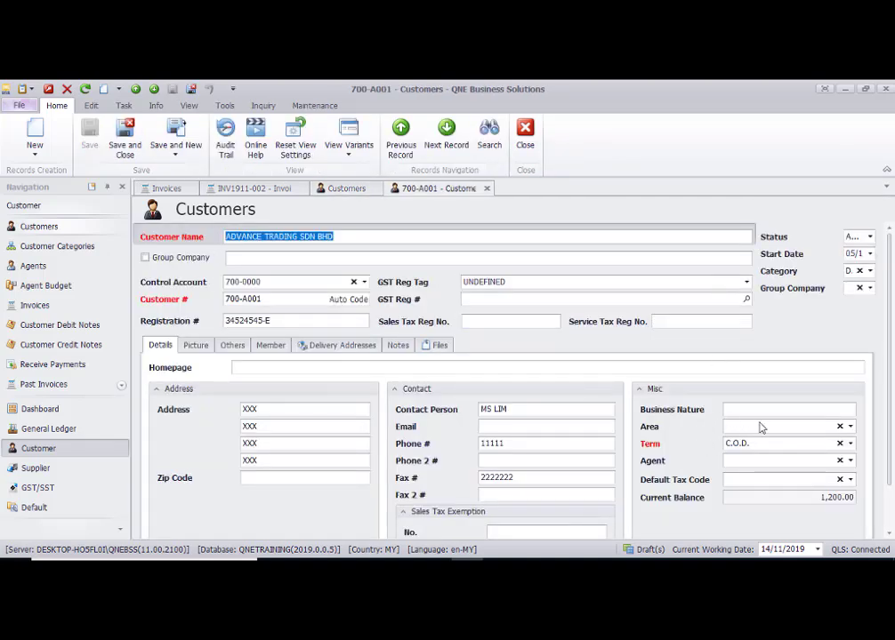
click(373, 189)
click(249, 189)
key(alt+Tab)
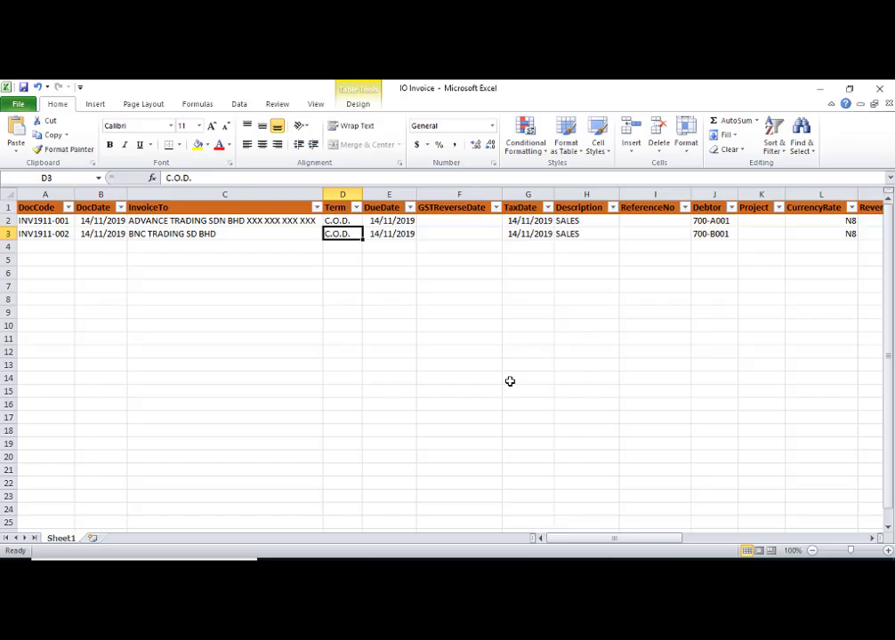
Step: Compare the exported DueDate in the BNC TRADING SD BHD row with the invoice's Doc Date in QNE
click(393, 234)
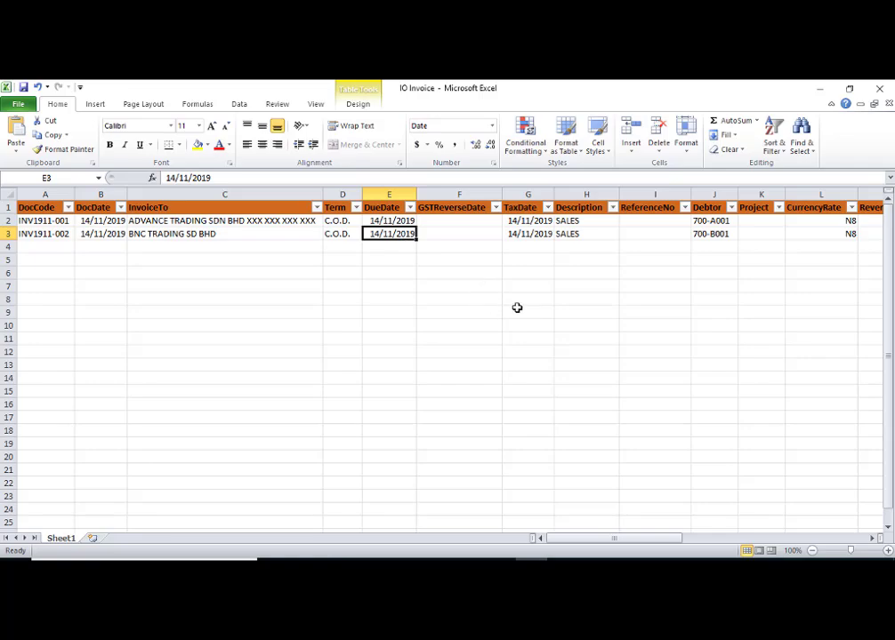
key(alt+Tab)
click(161, 238)
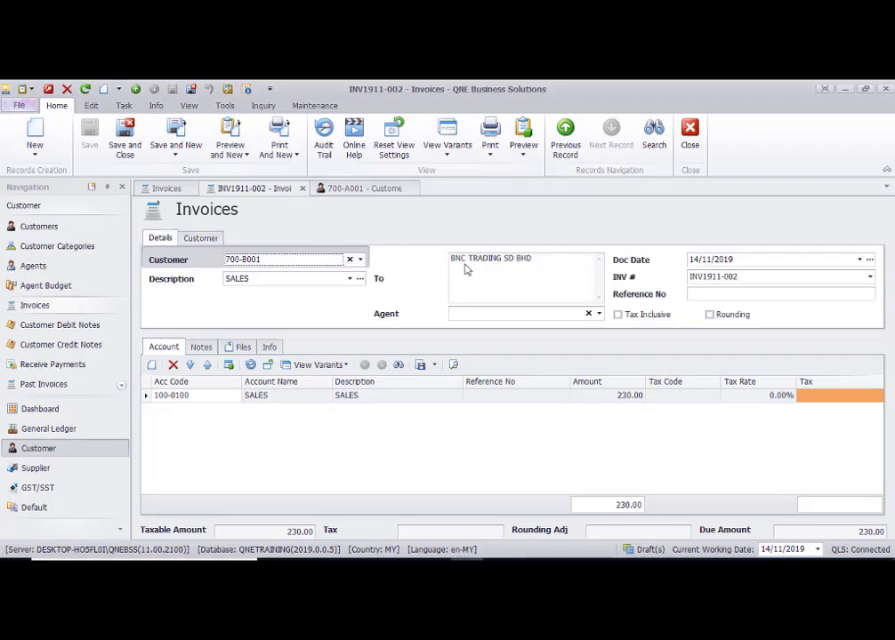
click(869, 260)
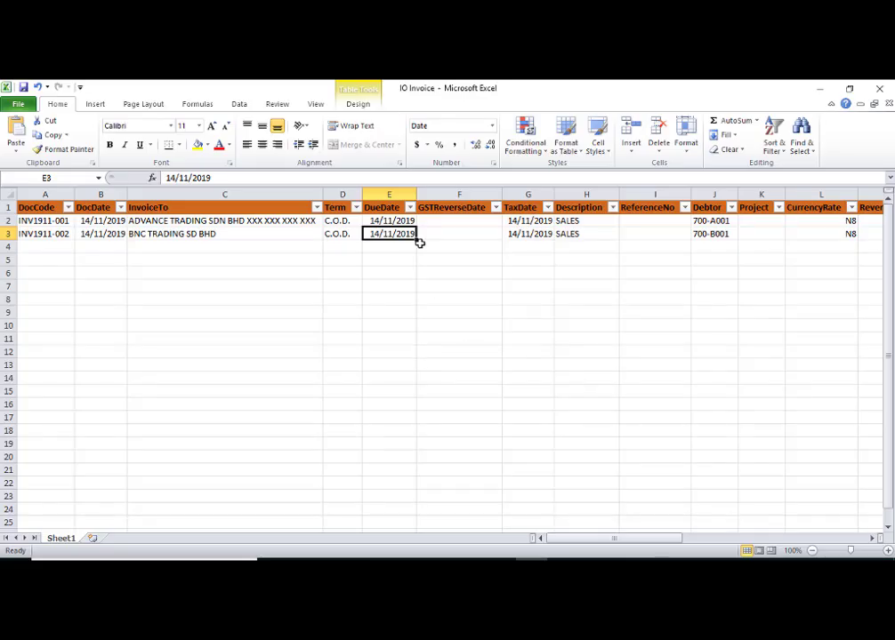
Step: Return to the Excel workbook and compare the GSTReverseDate and TaxDate columns with DocDate and DueDate in row 3
key(Right)
key(Right)
mouse_move(588, 546)
mouse_down()
mouse_move(605, 546)
mouse_move(596, 545)
mouse_up()
click(100, 233)
click(377, 234)
click(529, 234)
Step: Compare the exported header Description and Debtor with the invoice's Description and Customer fields in QNE, and return to Excel
click(592, 232)
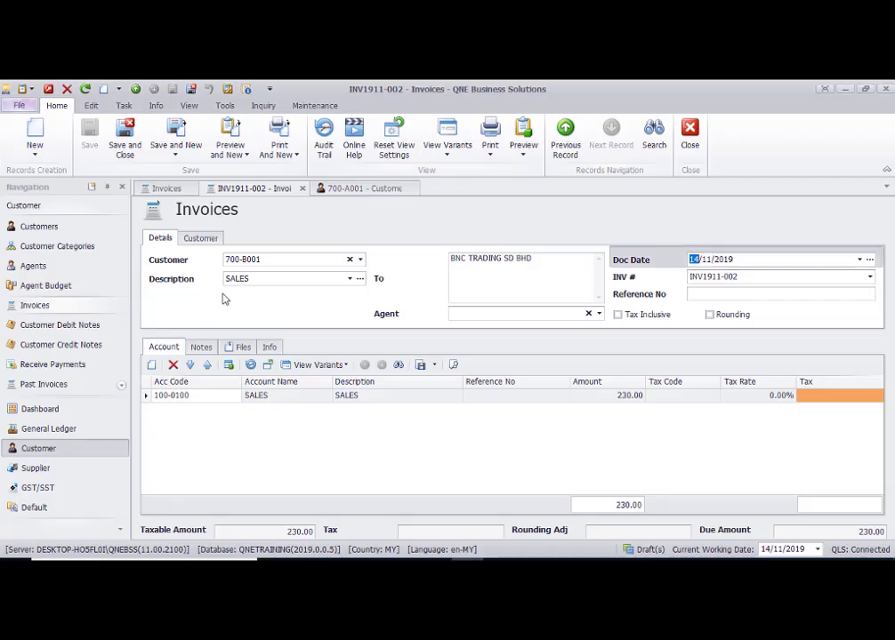
click(218, 277)
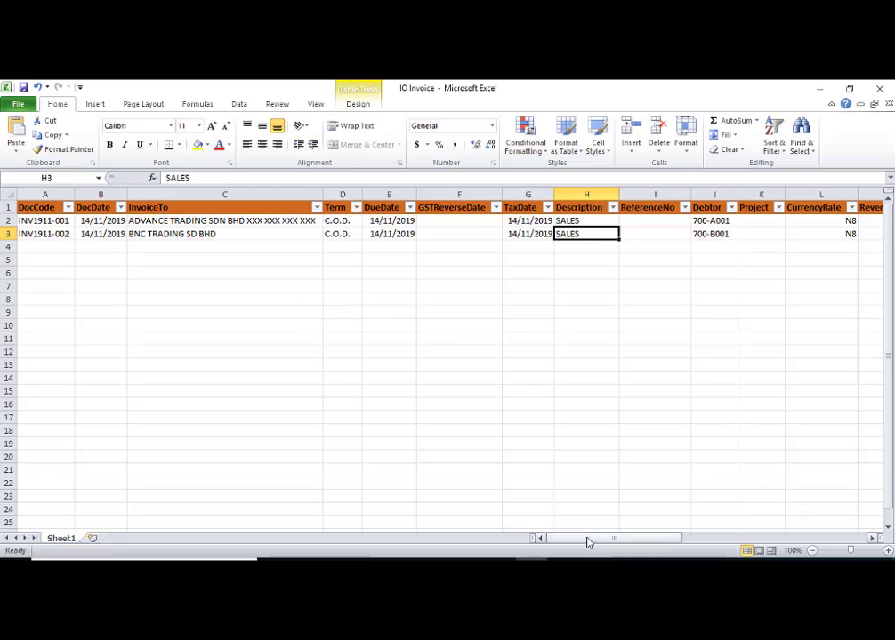
drag(587, 539, 636, 537)
click(319, 220)
click(322, 233)
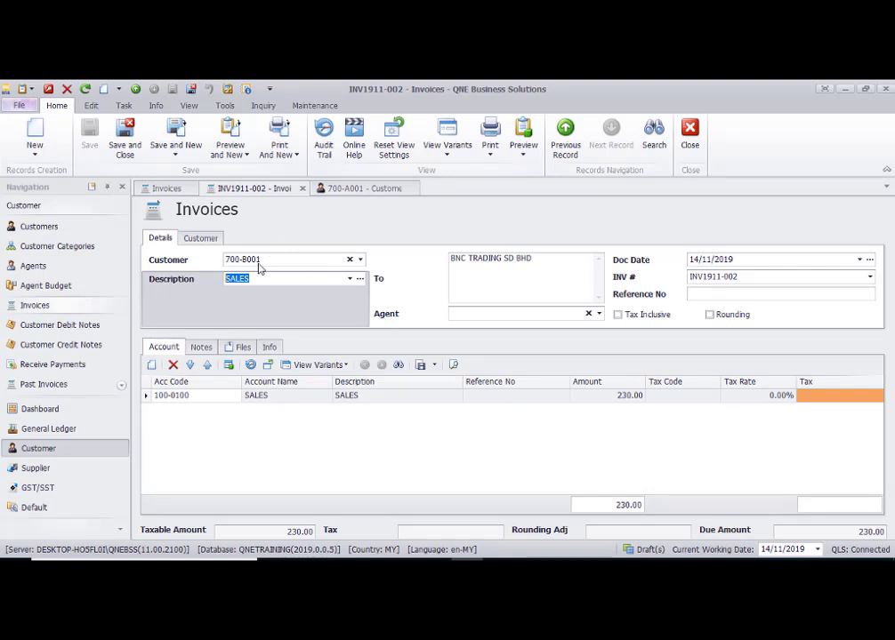
key(alt+Tab)
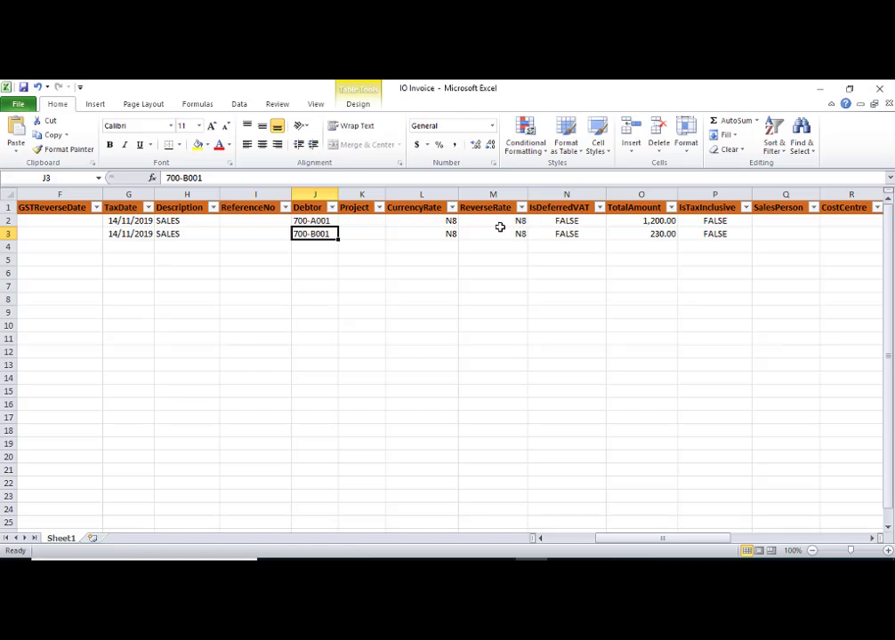
Step: Examine the CurrencyRate, ReverseRate and IsDeferredVAT values of the exported invoices
click(443, 236)
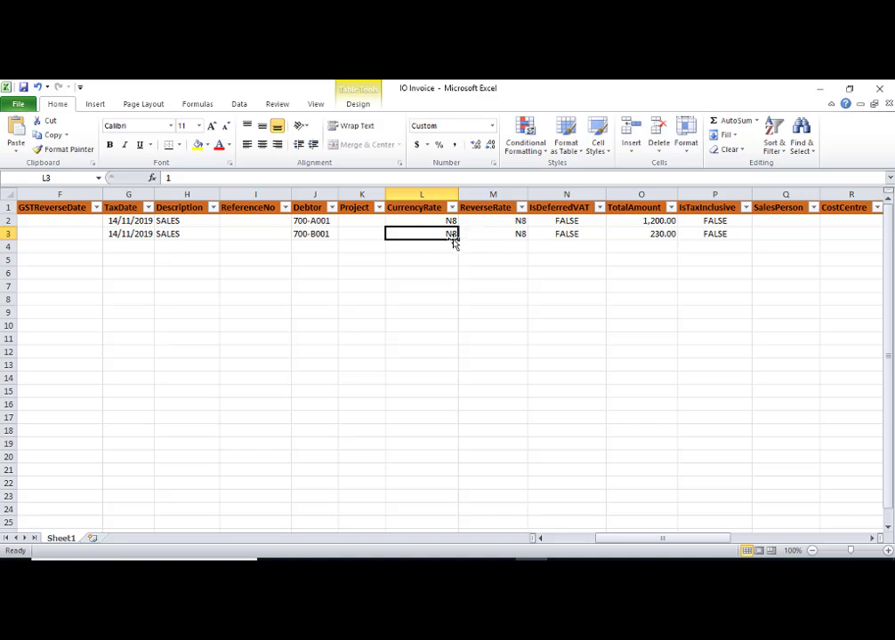
click(522, 231)
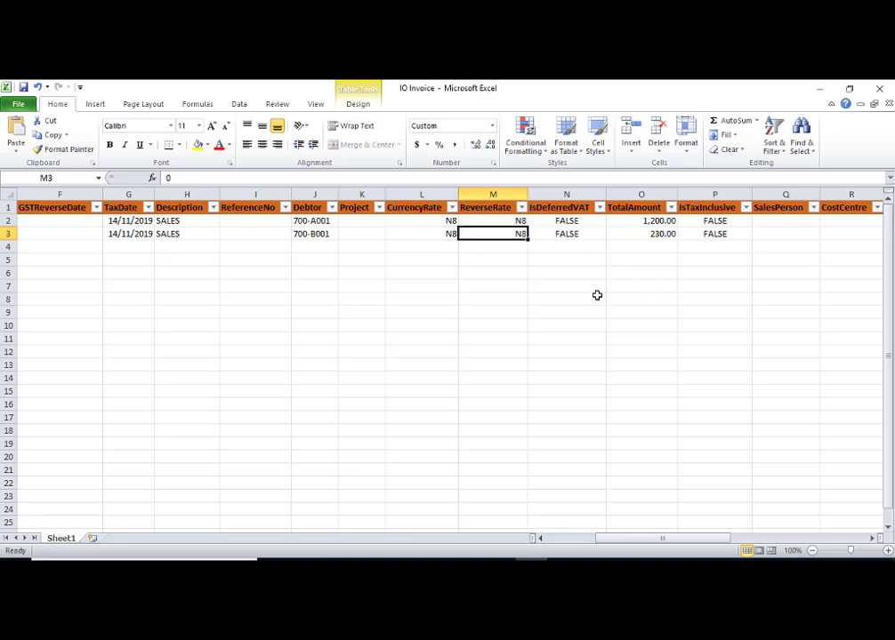
click(559, 221)
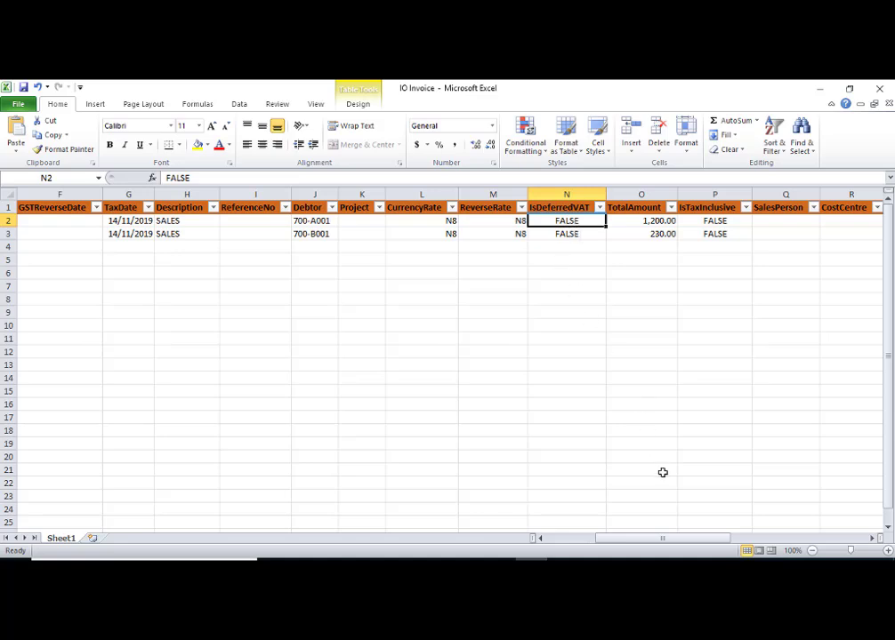
Step: Check the TotalAmount of both exported rows, compare it with the invoice's Due Amount in QNE, and return to Excel
drag(671, 538, 719, 537)
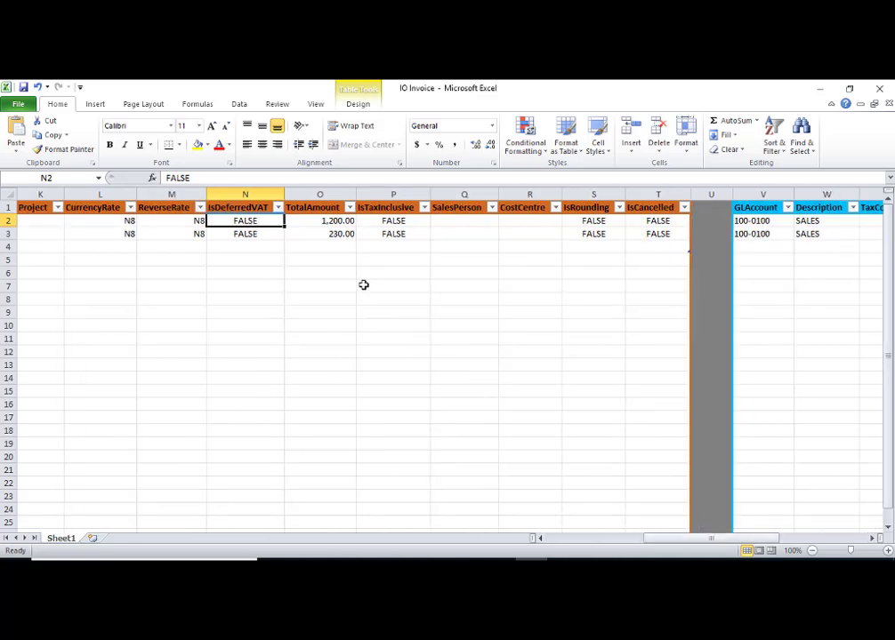
click(320, 221)
click(323, 233)
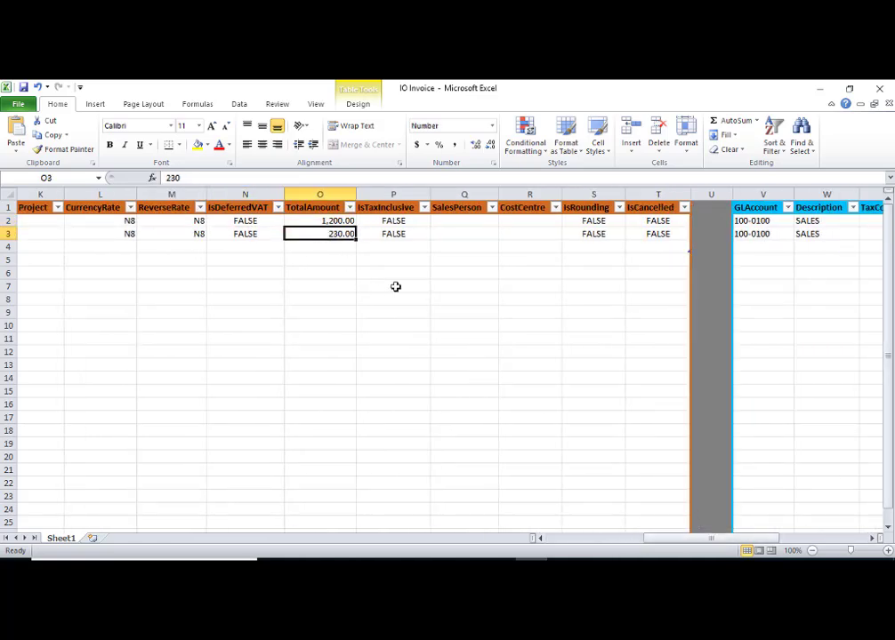
key(alt+Tab)
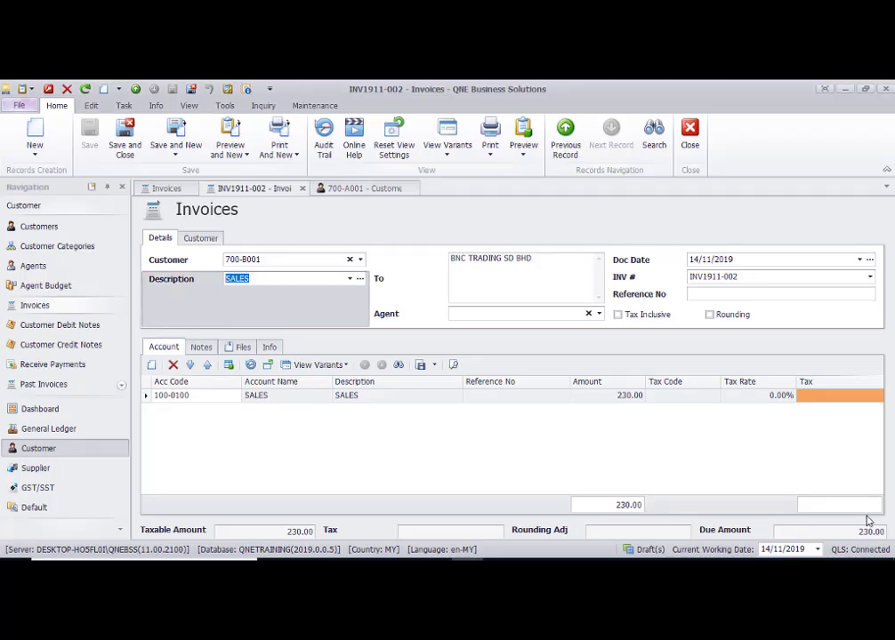
key(alt+Tab)
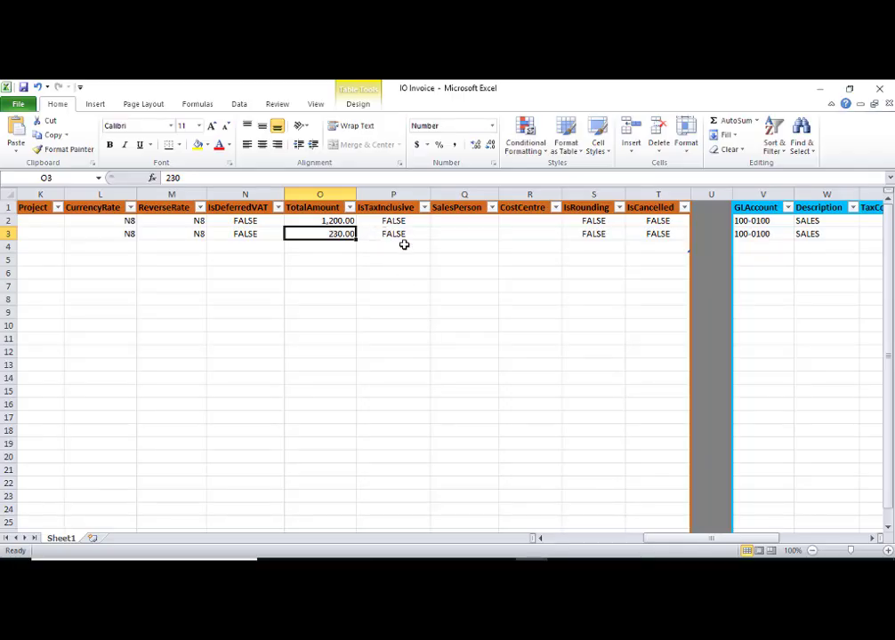
Step: Compare the exported IsTaxInclusive and IsRounding values with the invoice's Tax Inclusive and Rounding options in QNE, and return to Excel
key(alt+Tab)
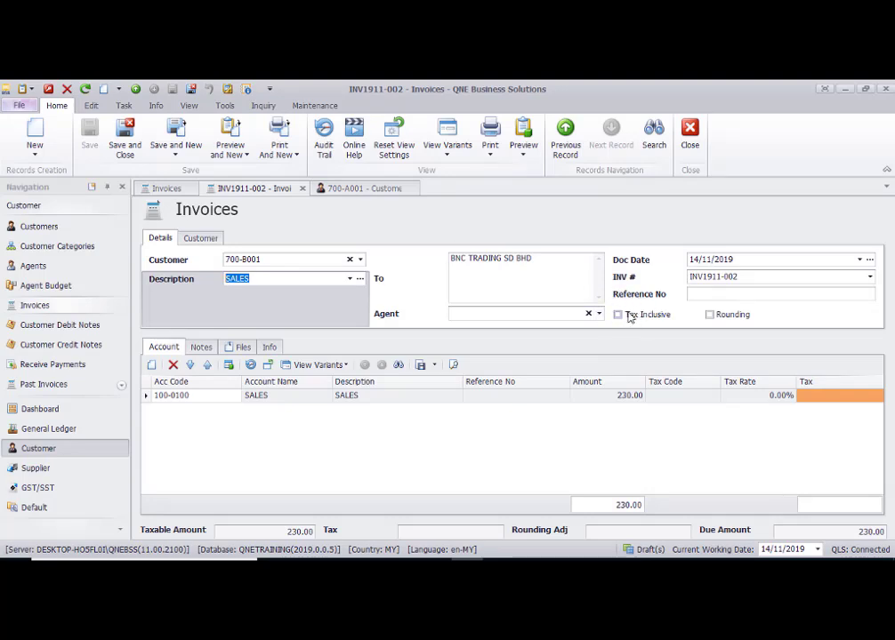
key(alt+Tab)
click(402, 221)
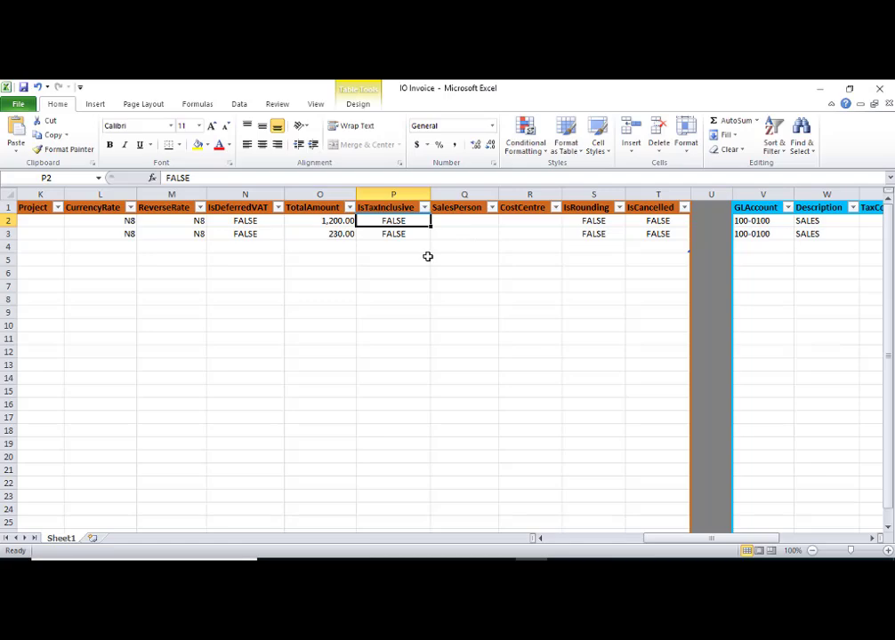
click(596, 233)
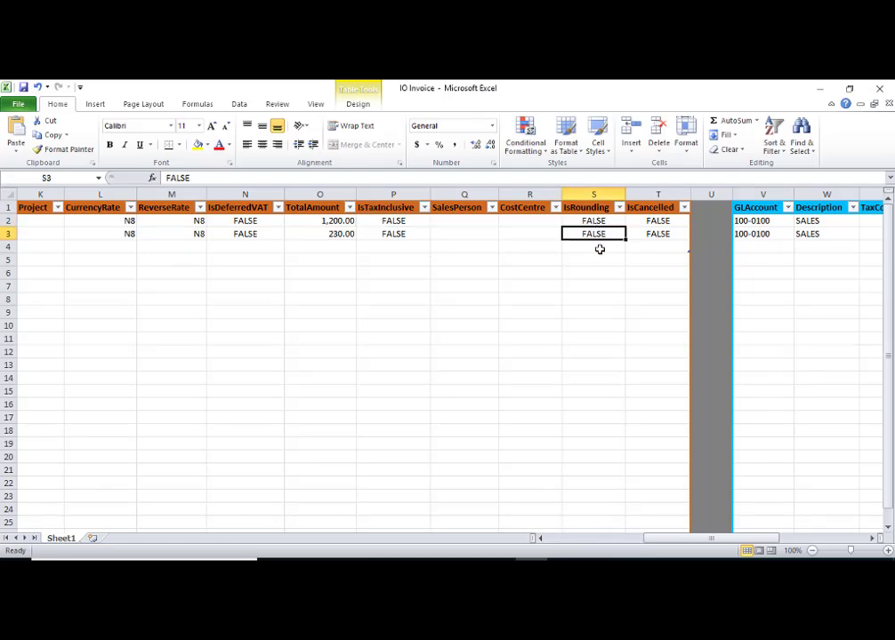
key(alt+Tab)
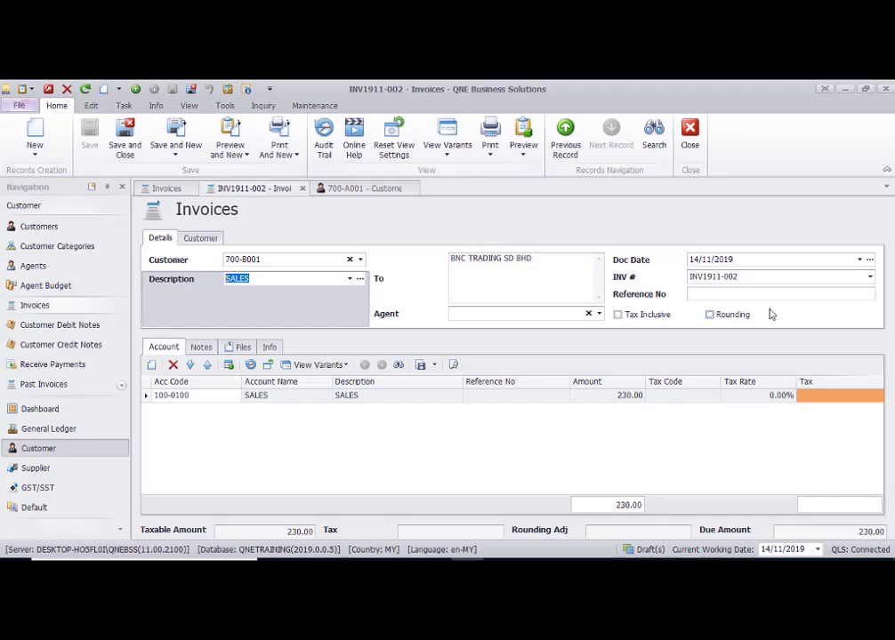
key(alt+Tab)
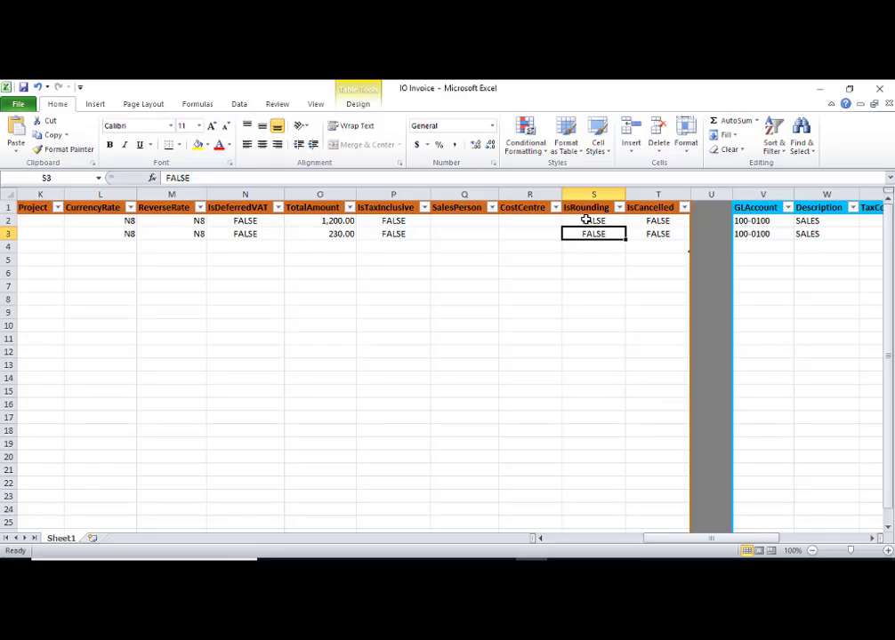
Step: Compare the IsCancelled column with the Mark As Cancelled option of the QNE invoice without applying it, and return to Excel
click(658, 222)
click(659, 233)
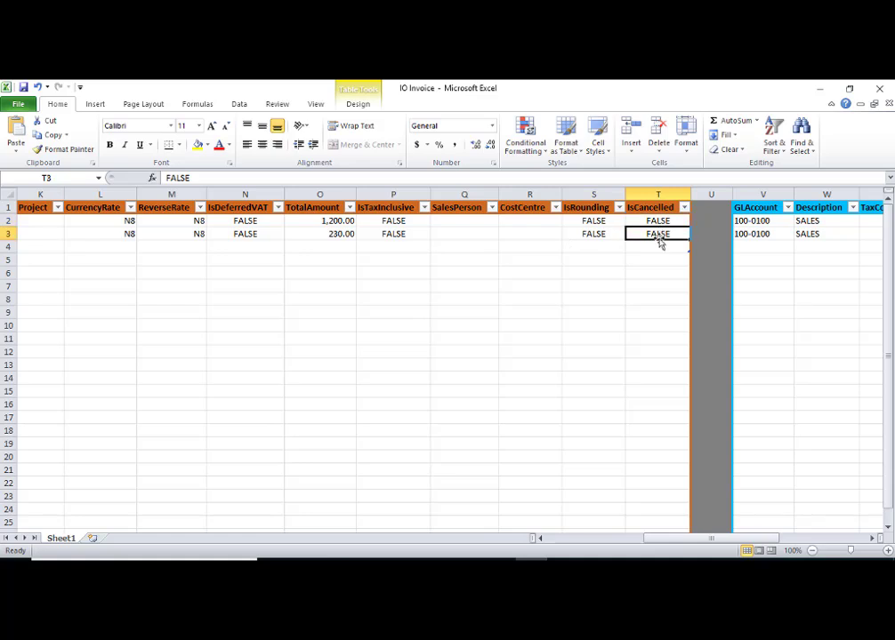
key(alt+Tab)
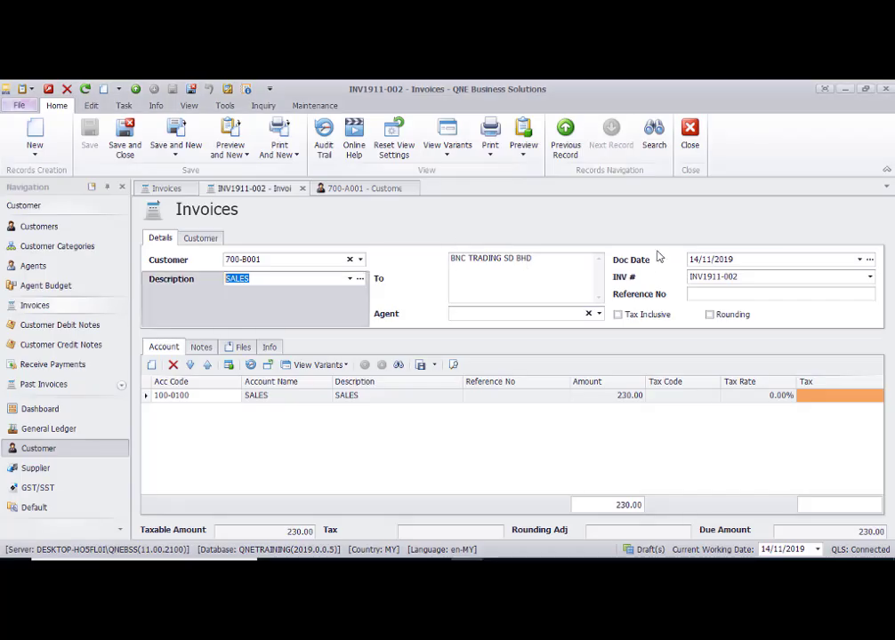
click(92, 105)
click(225, 141)
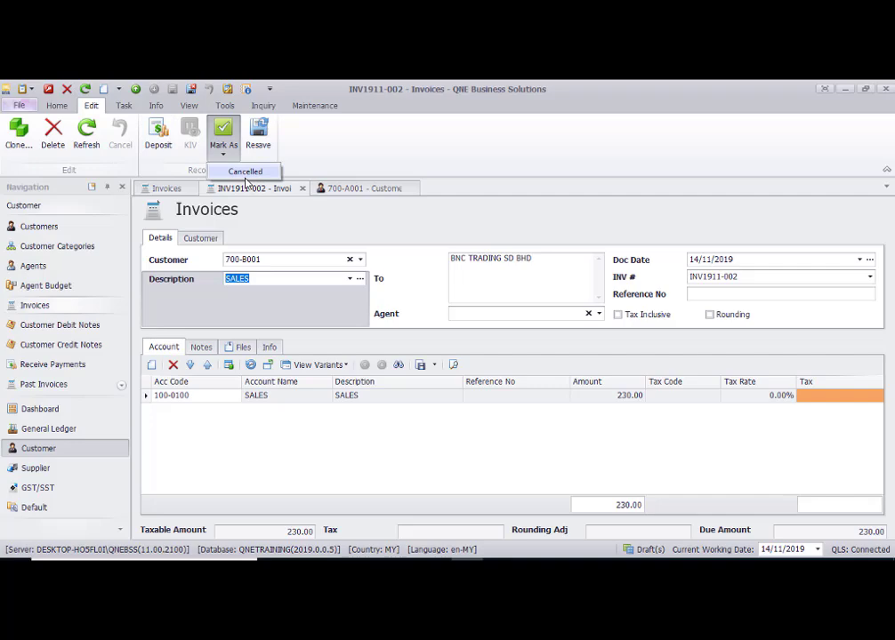
click(57, 105)
key(alt+Tab)
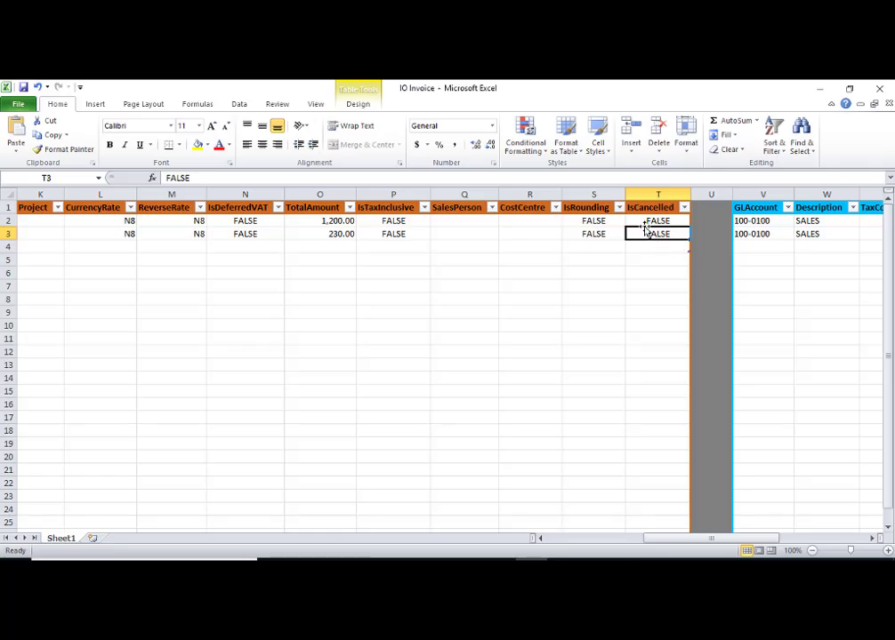
Step: Review the orange header columns from DocCode to IsCancelled against the invoice in QNE, returning to the Excel workbook
drag(671, 540, 567, 539)
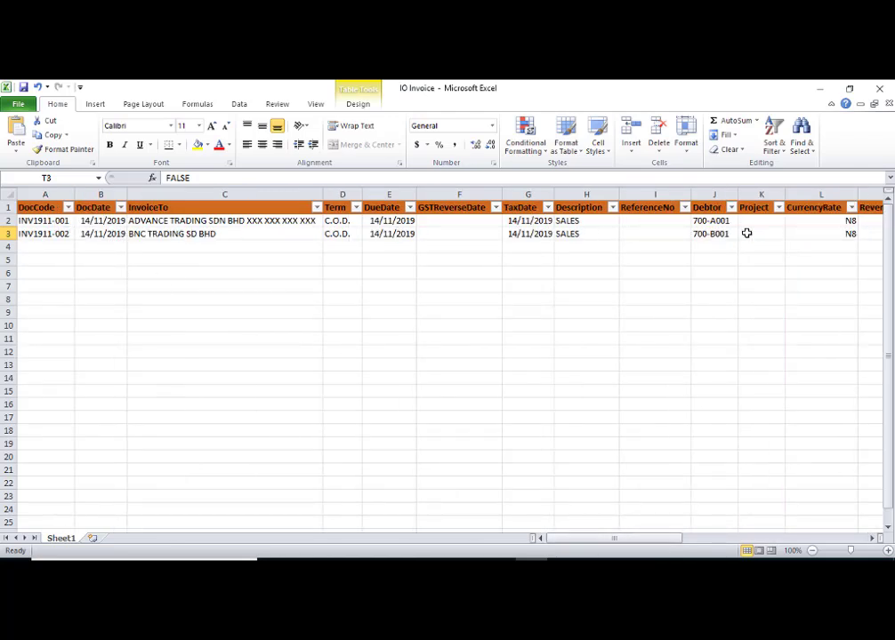
key(alt+Tab)
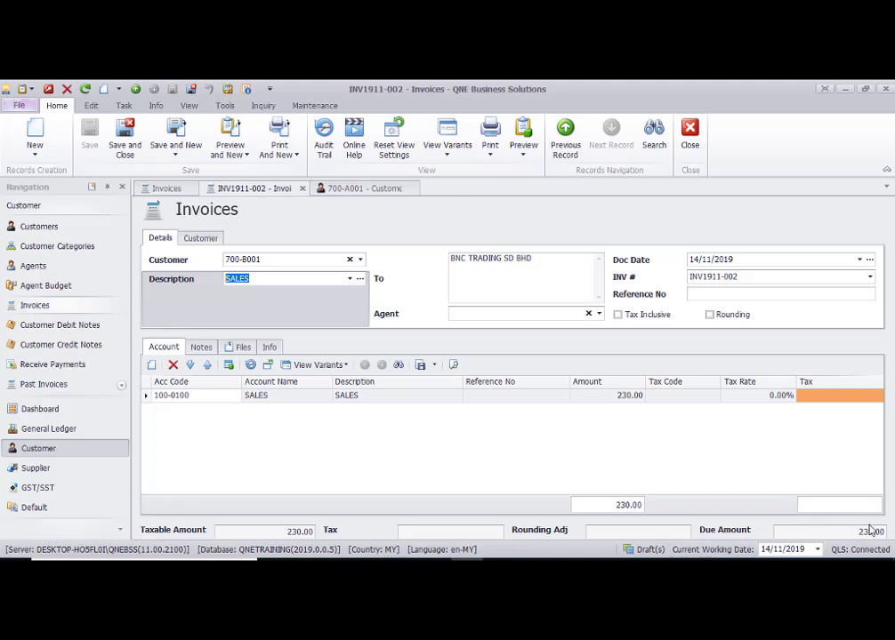
key(alt+Tab)
drag(583, 539, 691, 541)
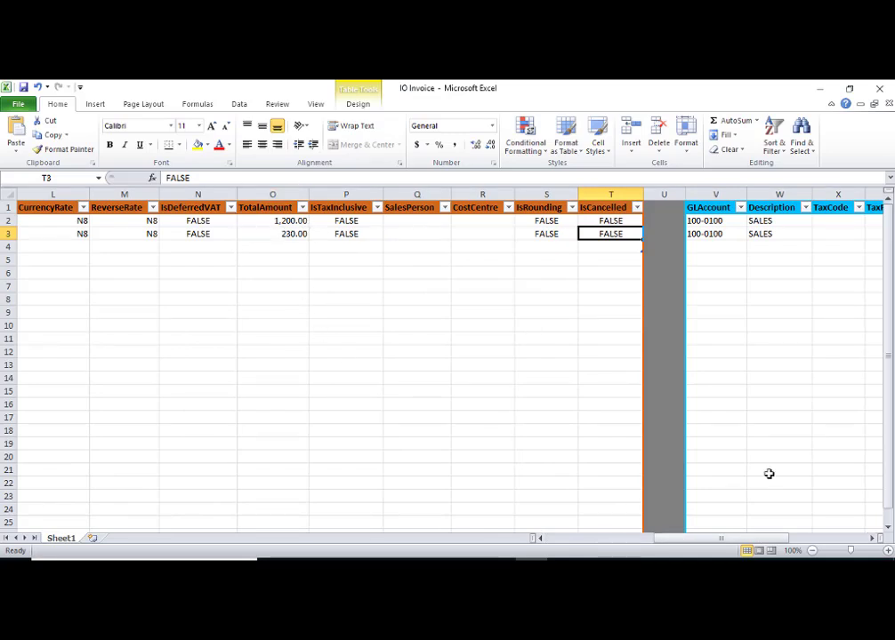
Step: Compare the GLAccount of both rows in the blue detail section with the invoice line's Acc Code in QNE, and return to Excel
drag(739, 539, 814, 539)
click(156, 221)
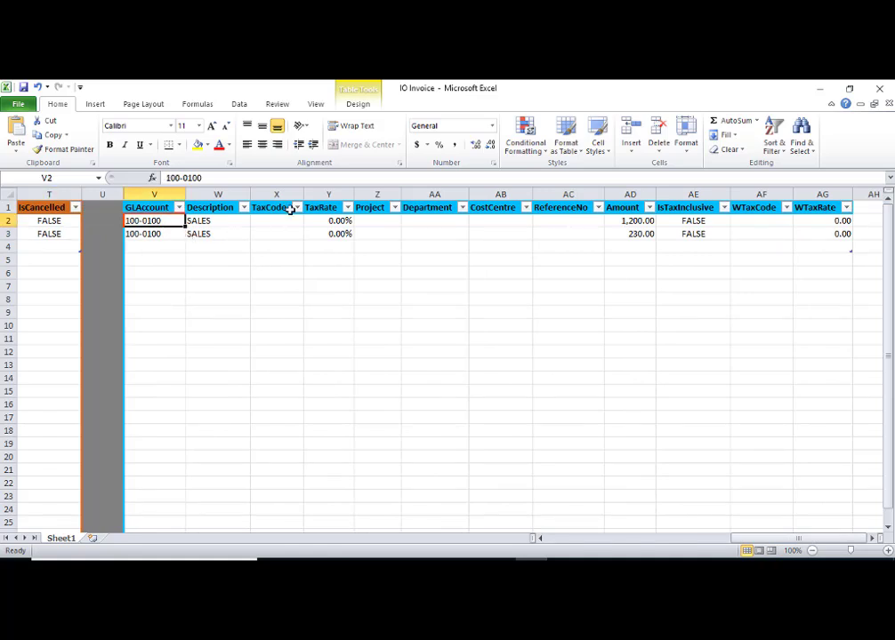
click(169, 234)
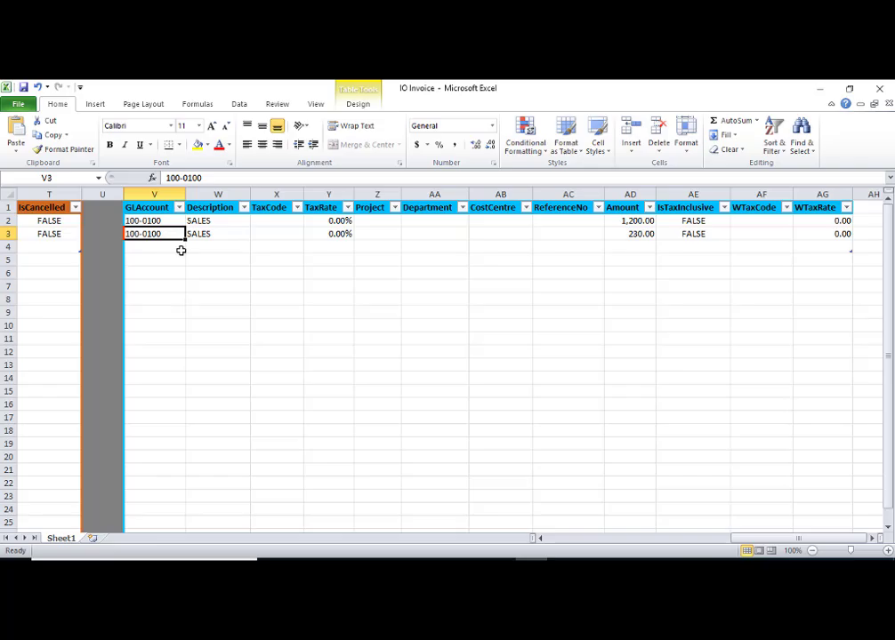
key(alt+Tab)
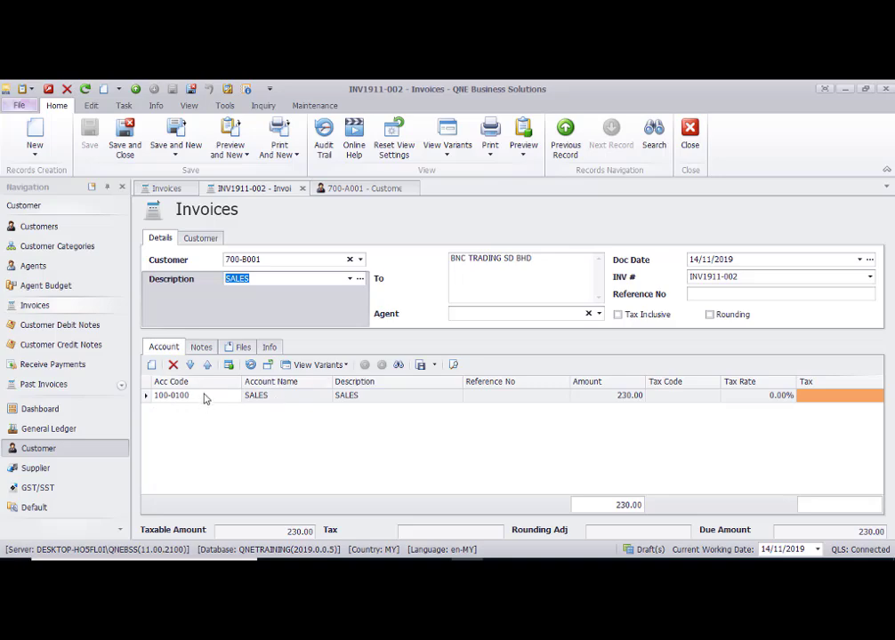
key(alt+Tab)
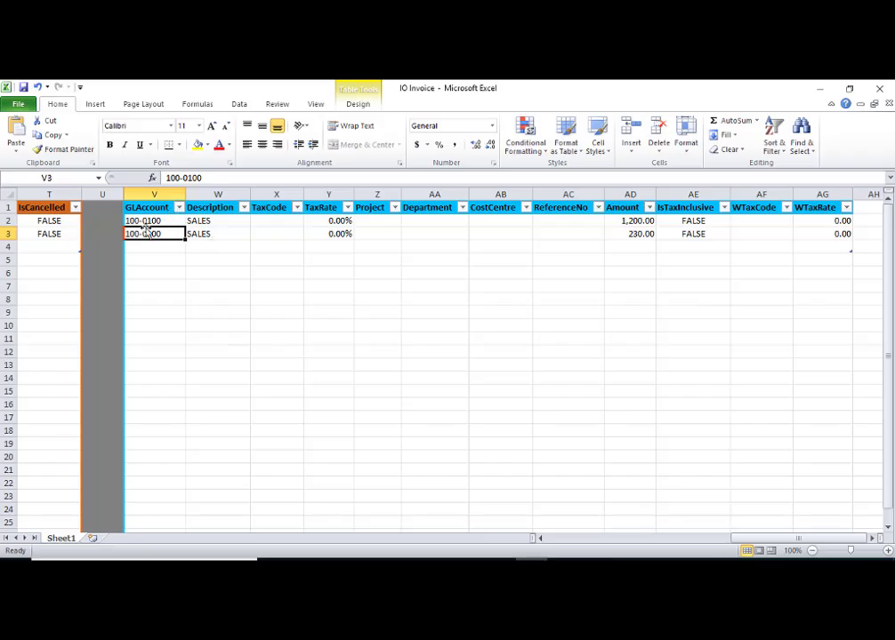
Step: Compare the detail section's Description with the invoice line's Description in QNE, and return to Excel
click(200, 236)
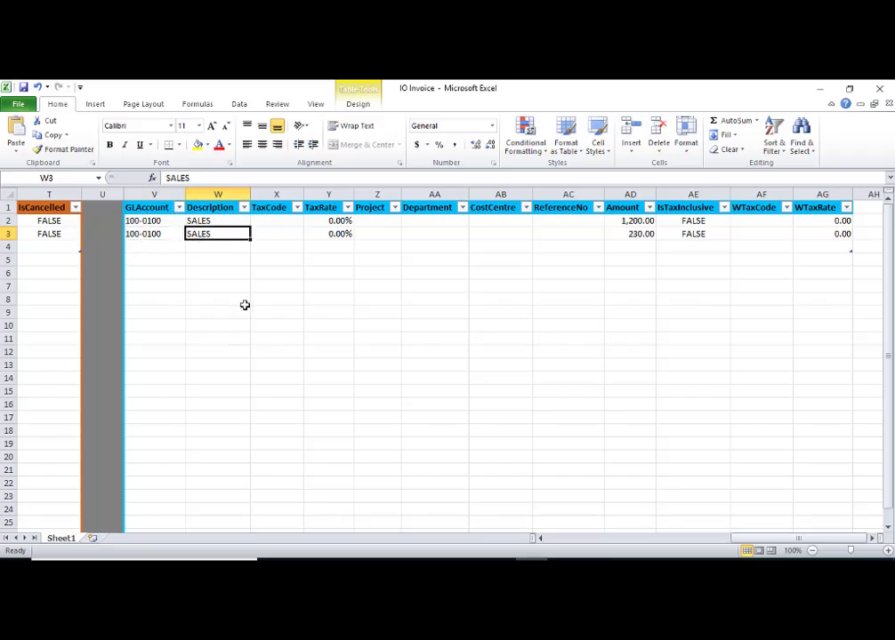
key(alt+Tab)
click(361, 398)
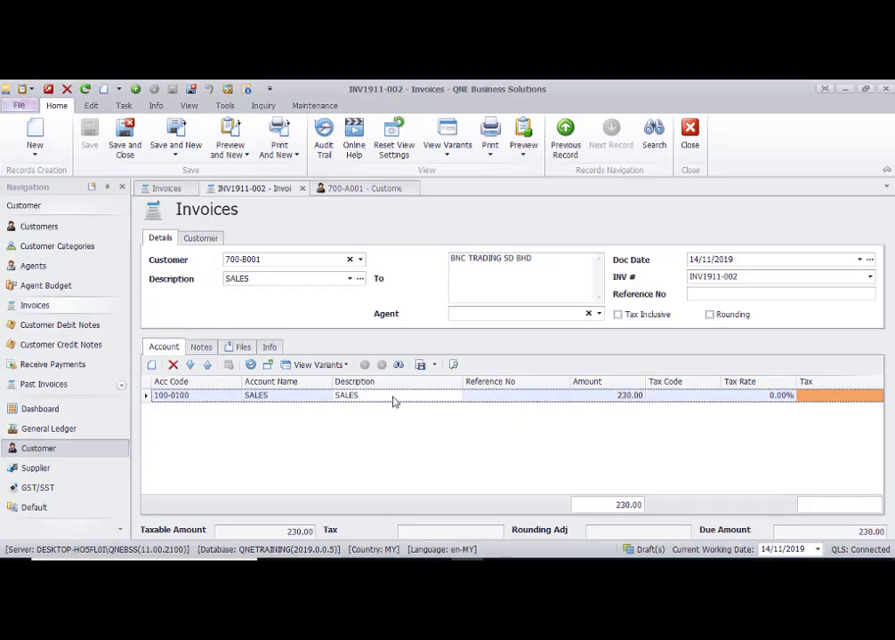
key(alt+Tab)
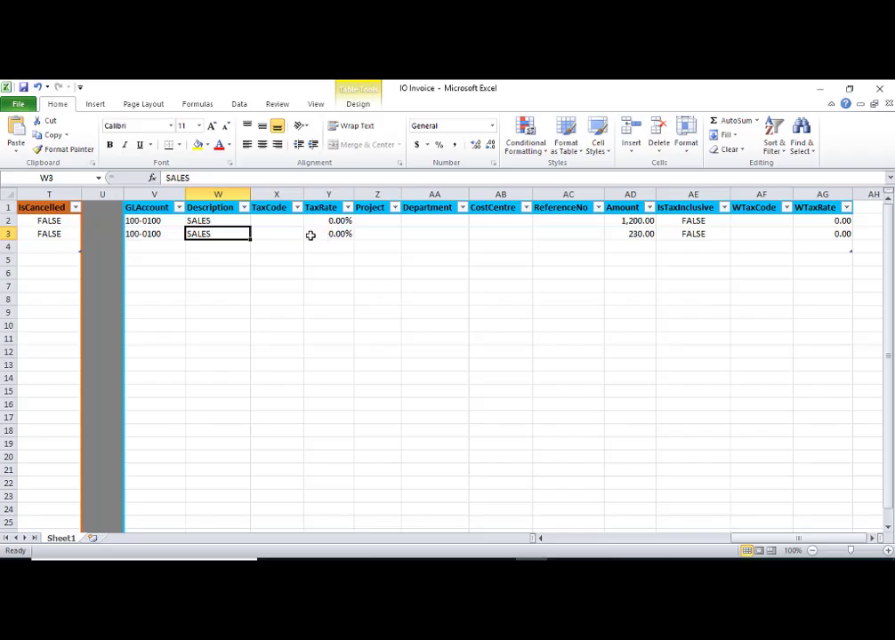
Step: Examine the TaxRate and Project columns of row 3 in the detail section
click(327, 234)
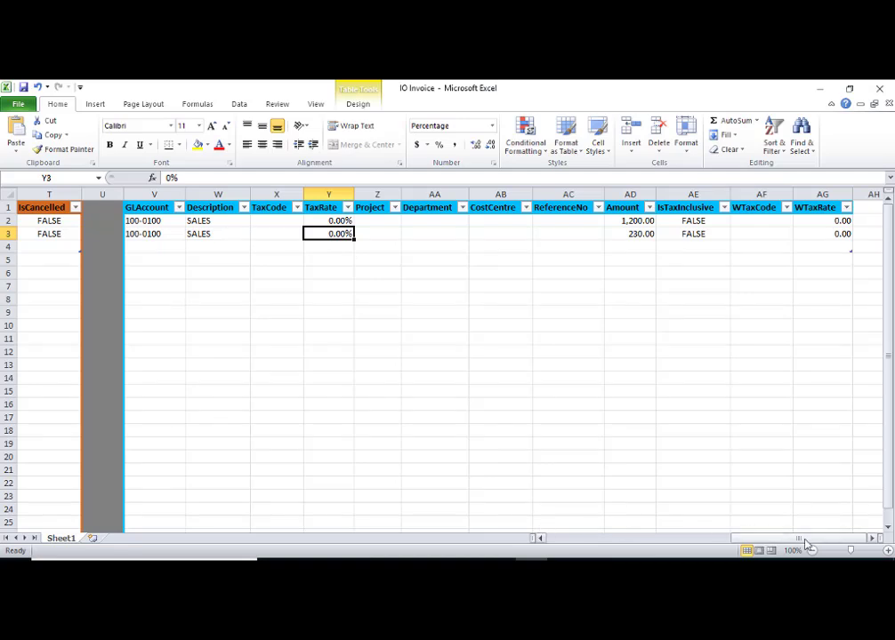
key(Right)
key(Left)
click(385, 232)
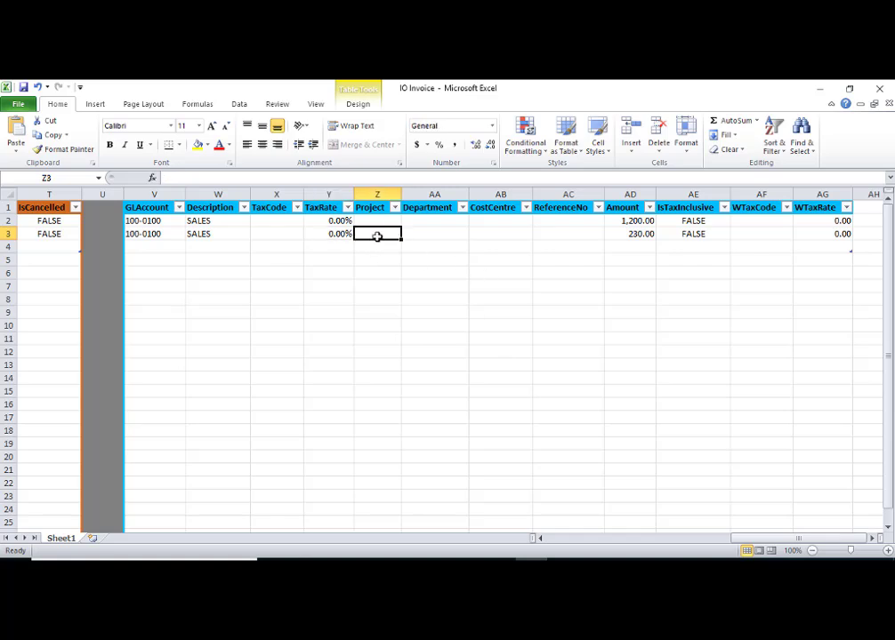
Step: Search the invoice detail grid's available columns in QNE for "proj", close the column chooser, and return to the Excel workbook
key(alt+Tab)
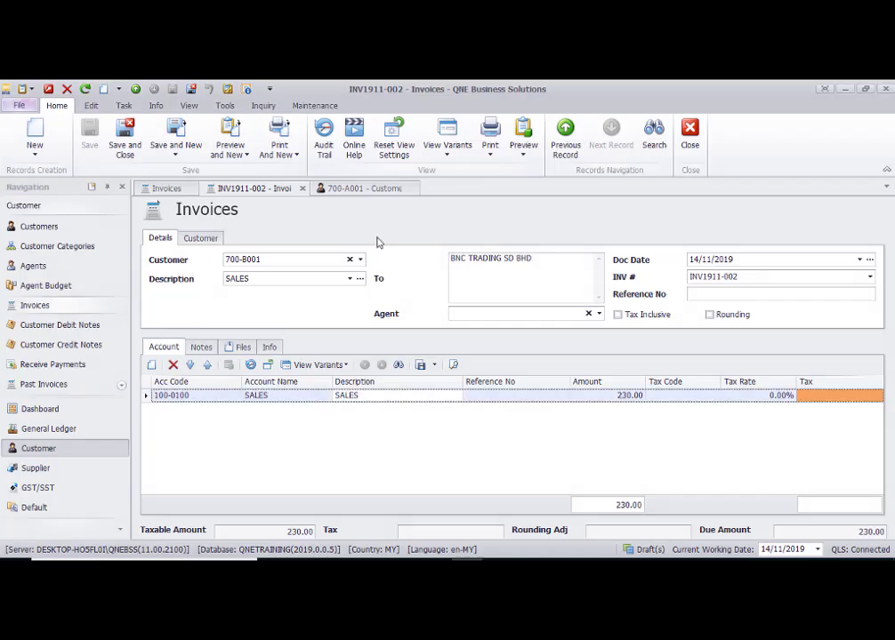
right_click(402, 387)
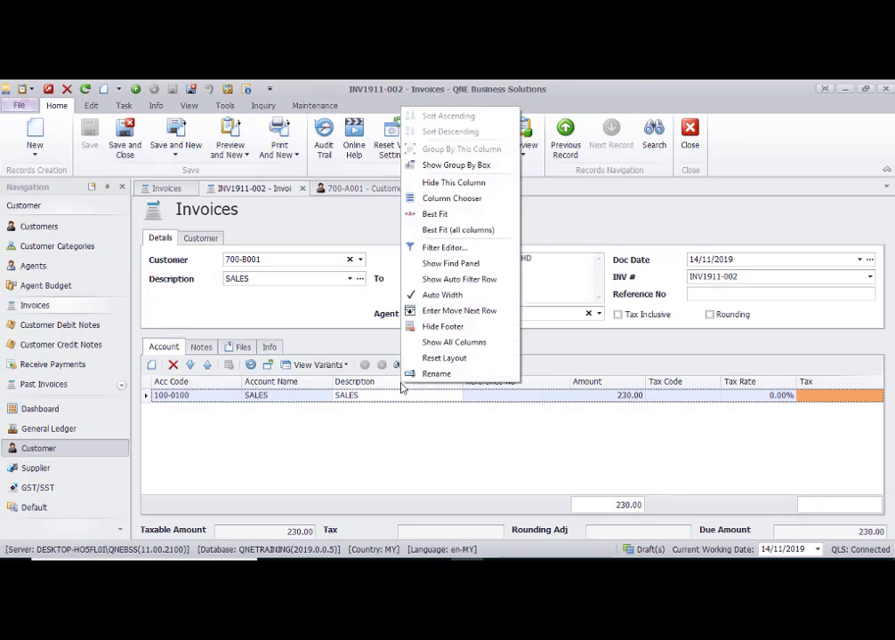
click(454, 199)
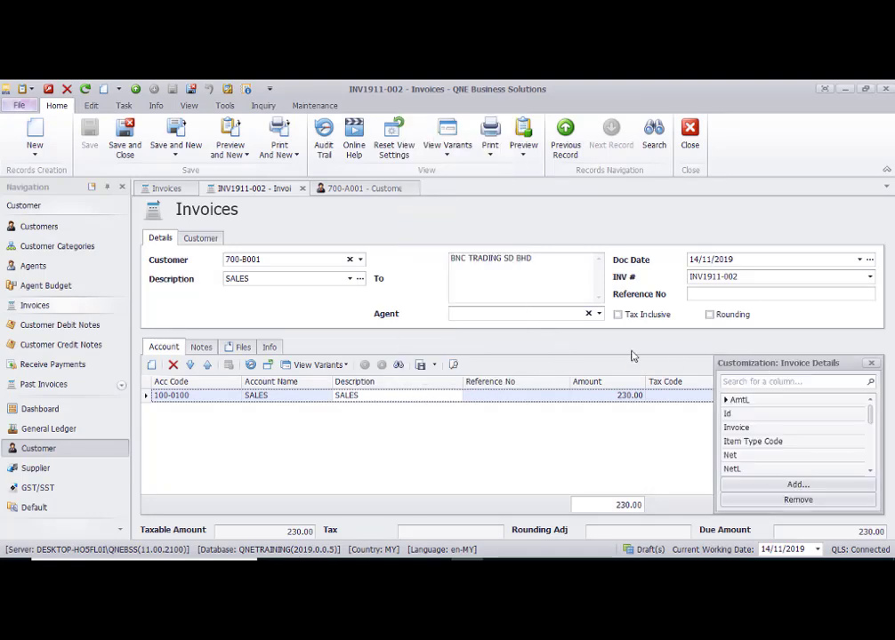
drag(783, 363, 560, 326)
click(565, 342)
text(pr)
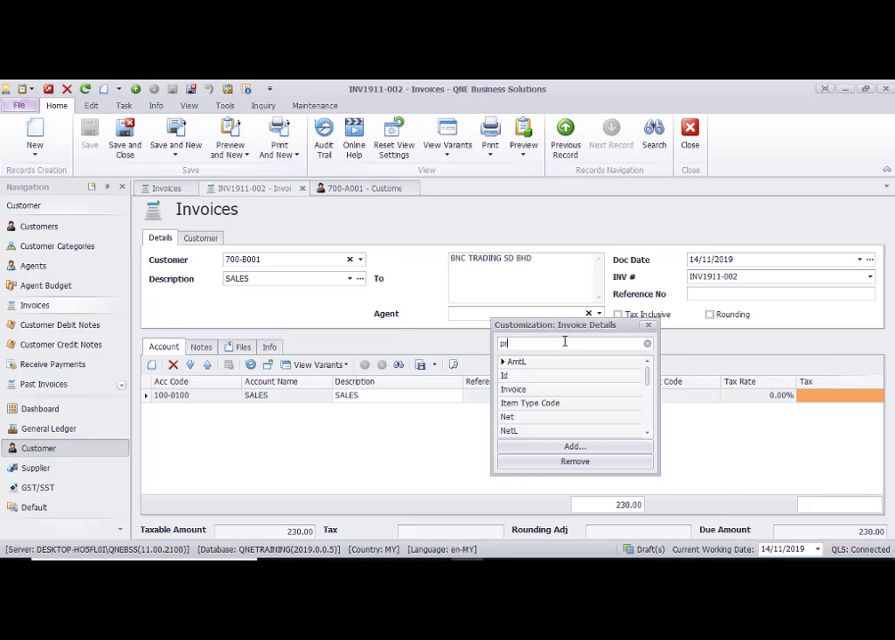
text(oj)
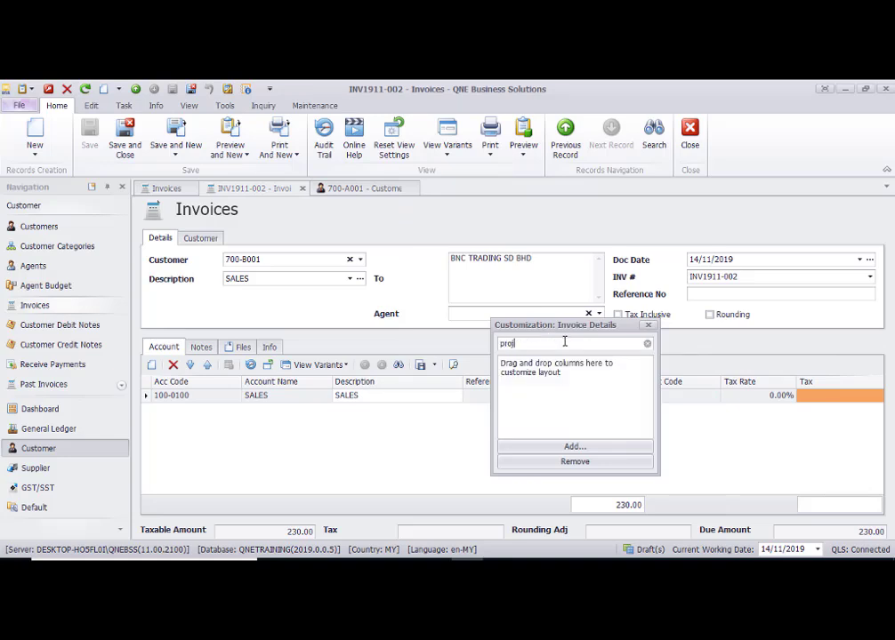
click(648, 344)
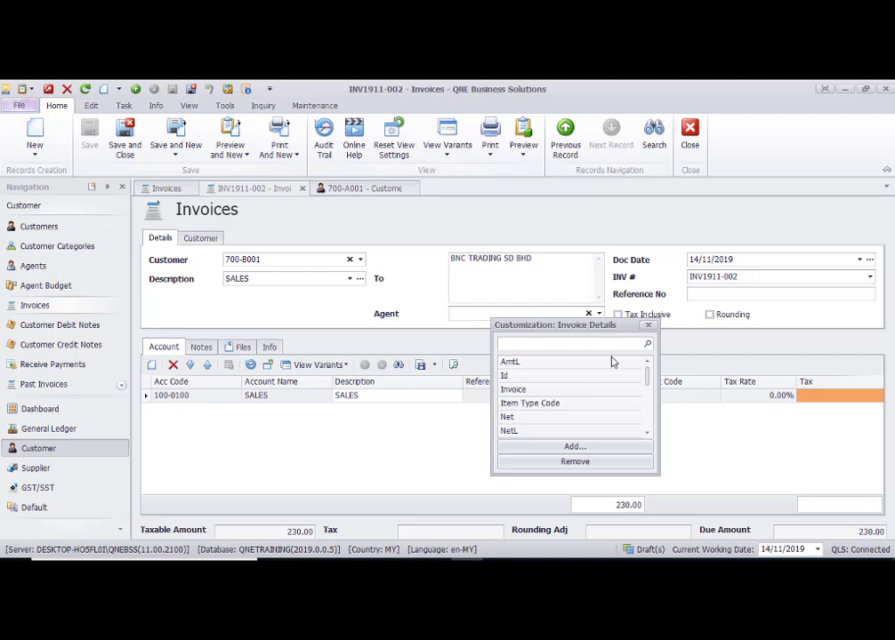
click(649, 326)
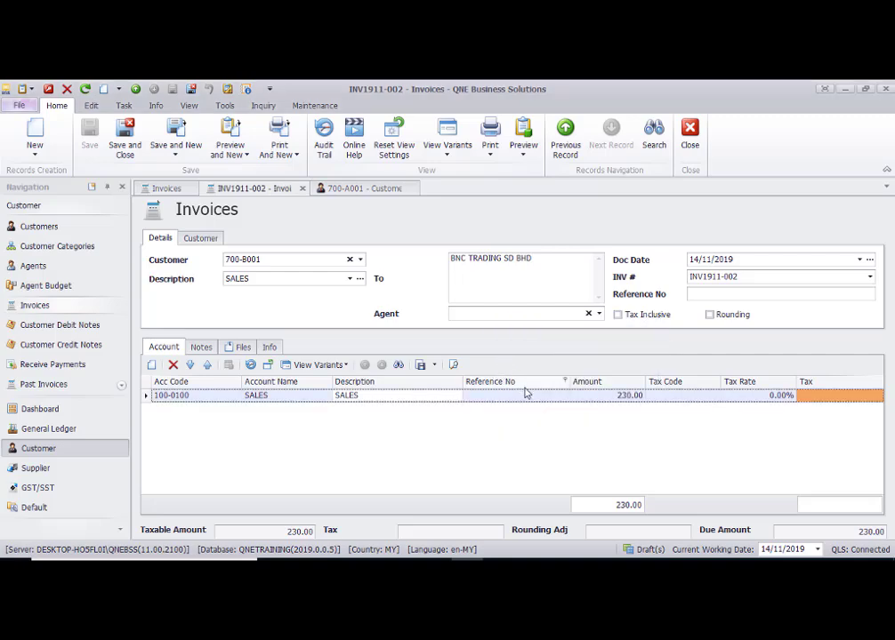
key(alt+Tab)
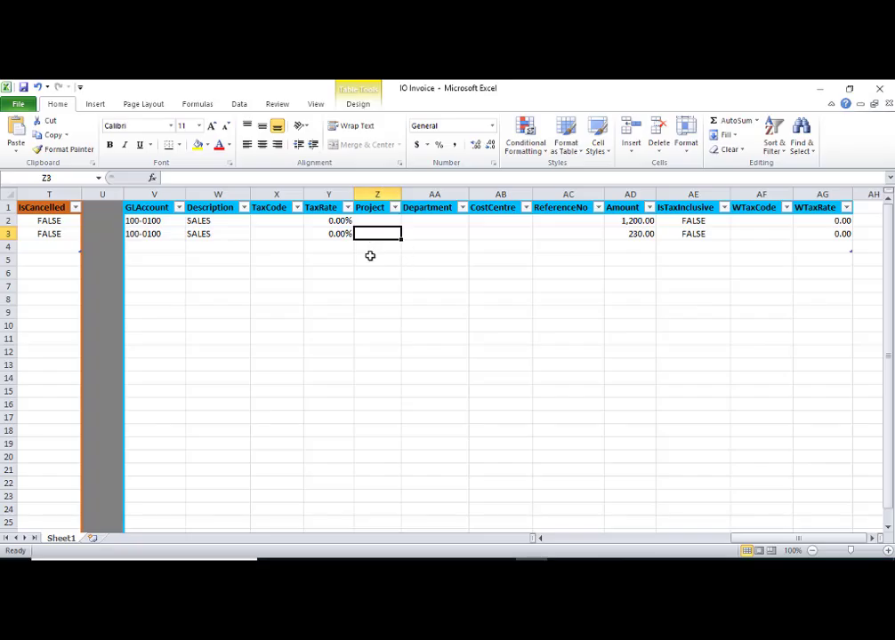
Step: Examine the detail section's Department, CostCentre, ReferenceNo and Amount columns, comparing the Amount with the invoice line in QNE, and return to Excel
click(428, 224)
click(500, 235)
click(575, 232)
click(636, 235)
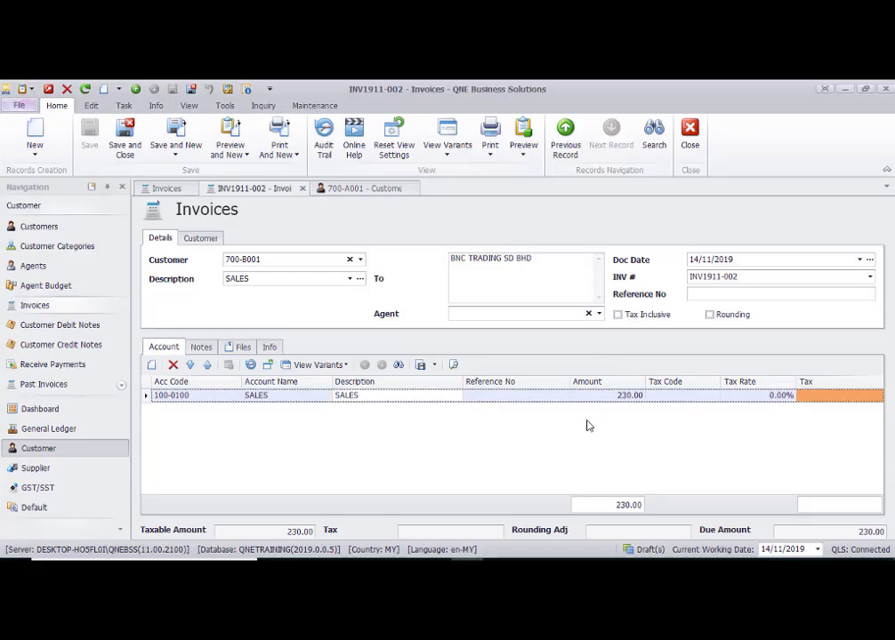
key(alt+Tab)
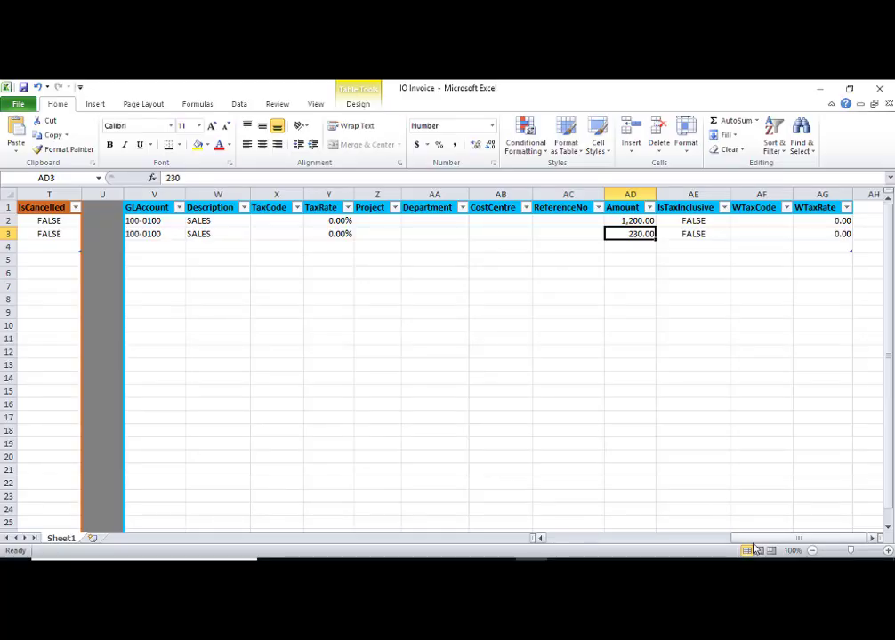
Step: Change the DocCode of row 2 to INV1911-003 and of row 3 to INV1911-004
drag(700, 539, 472, 532)
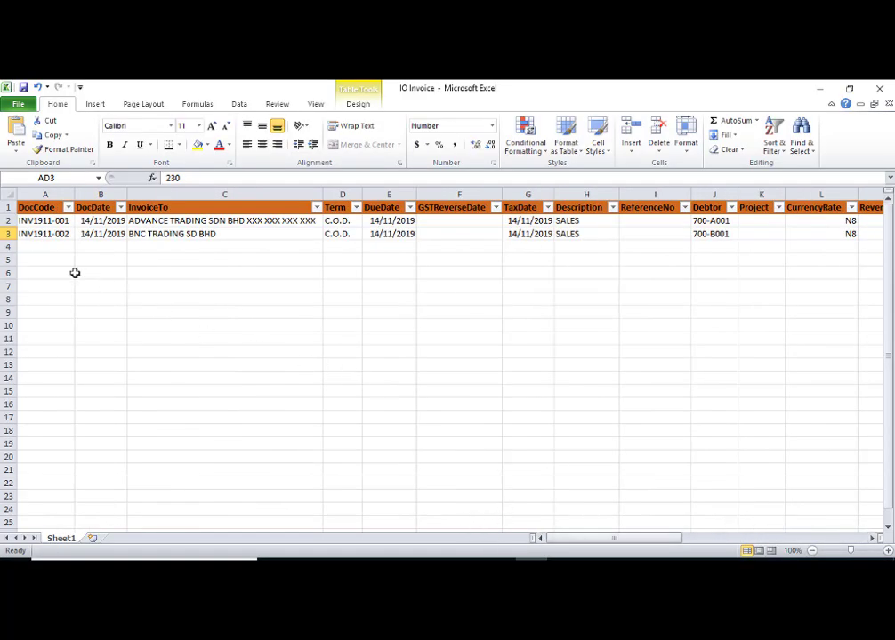
click(6, 221)
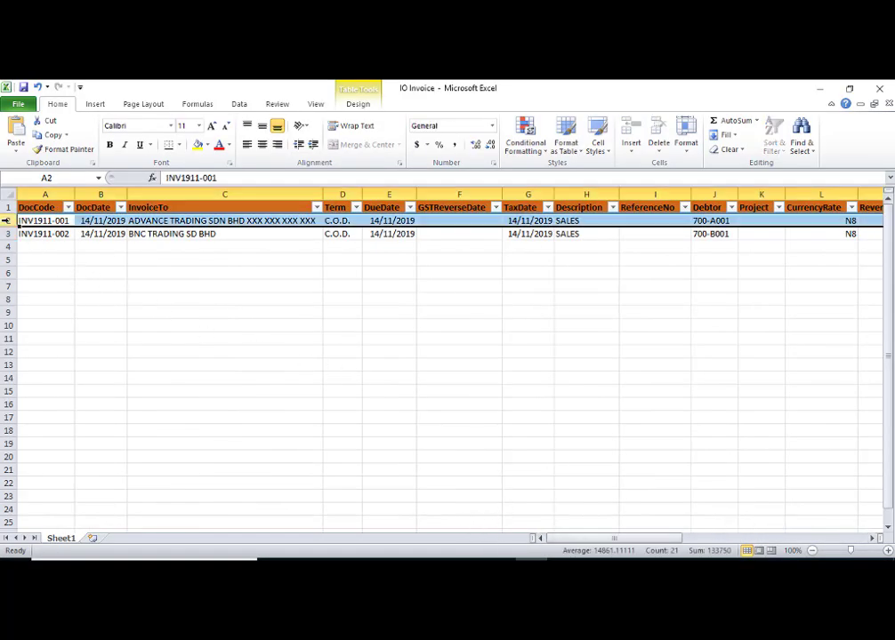
click(60, 221)
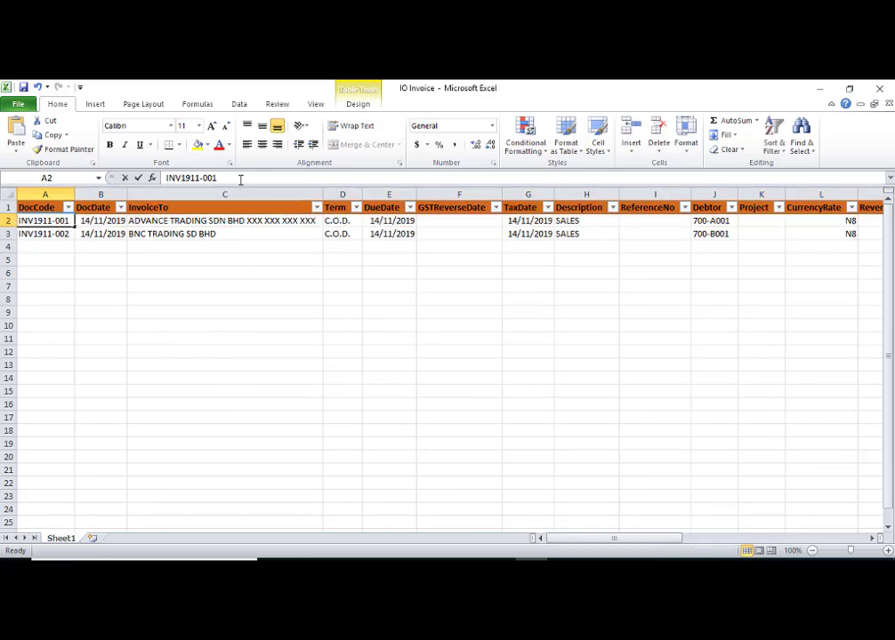
click(241, 180)
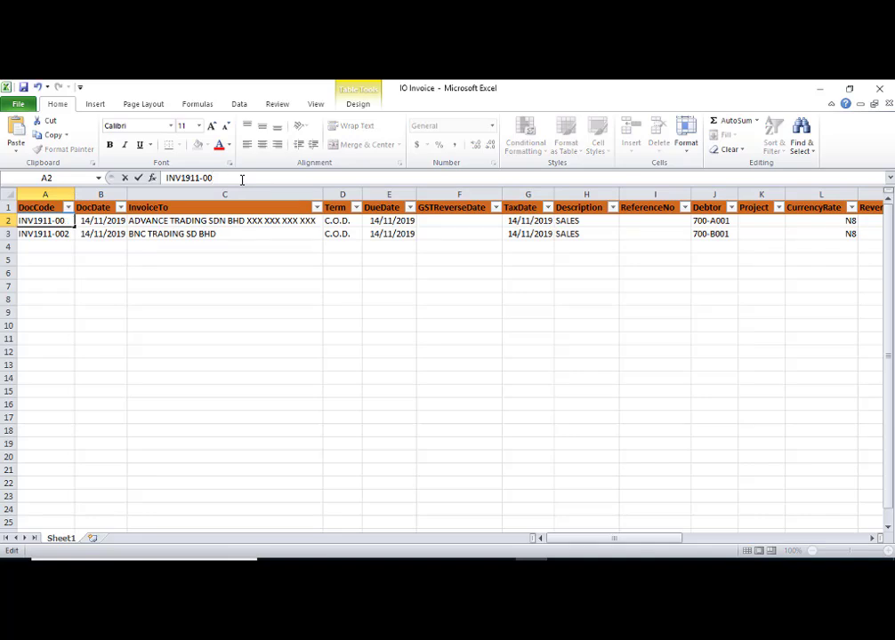
key(Return)
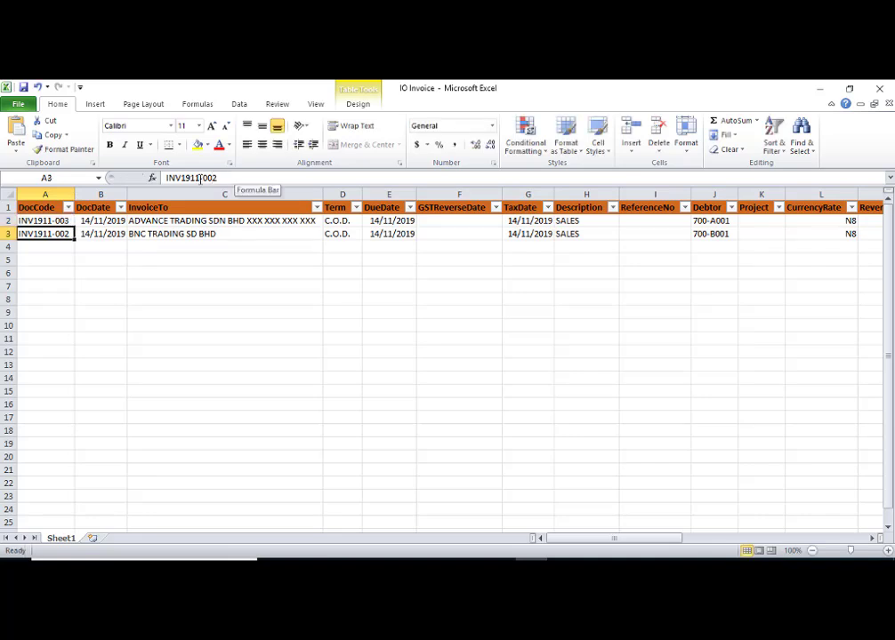
click(241, 179)
text(4)
key(Return)
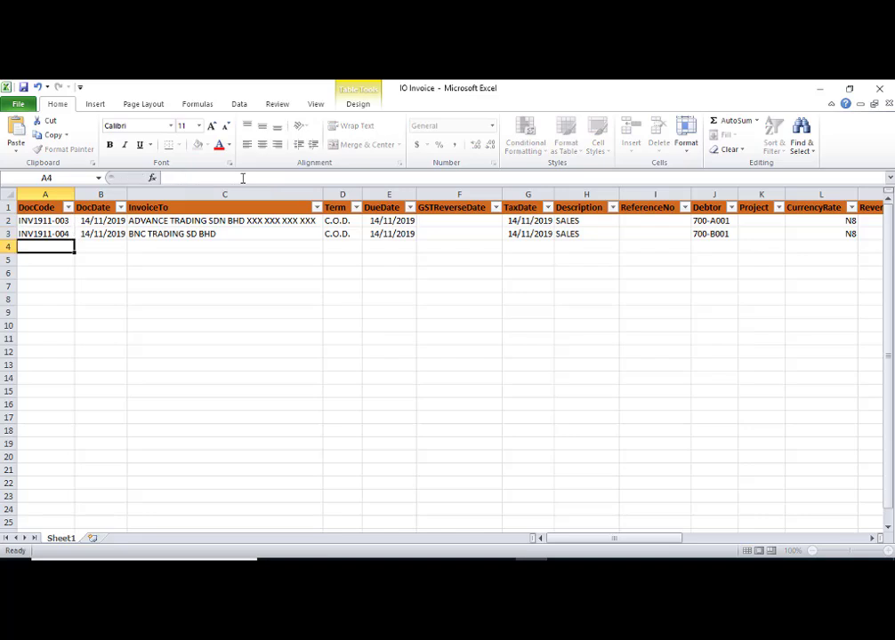
Step: Set the DueDate of row 2 to 15/11/2019 and of row 3 to 16/11/2019
click(194, 222)
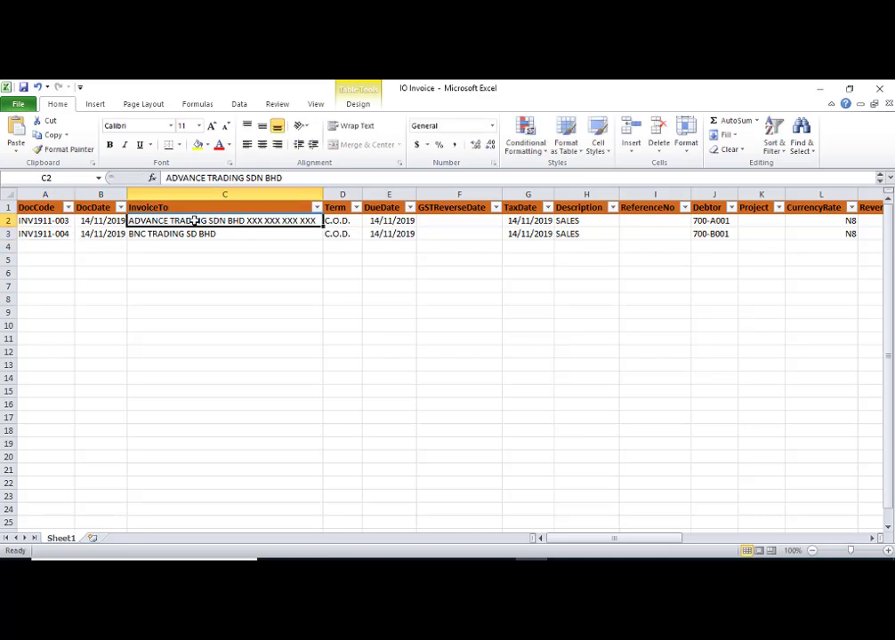
click(192, 234)
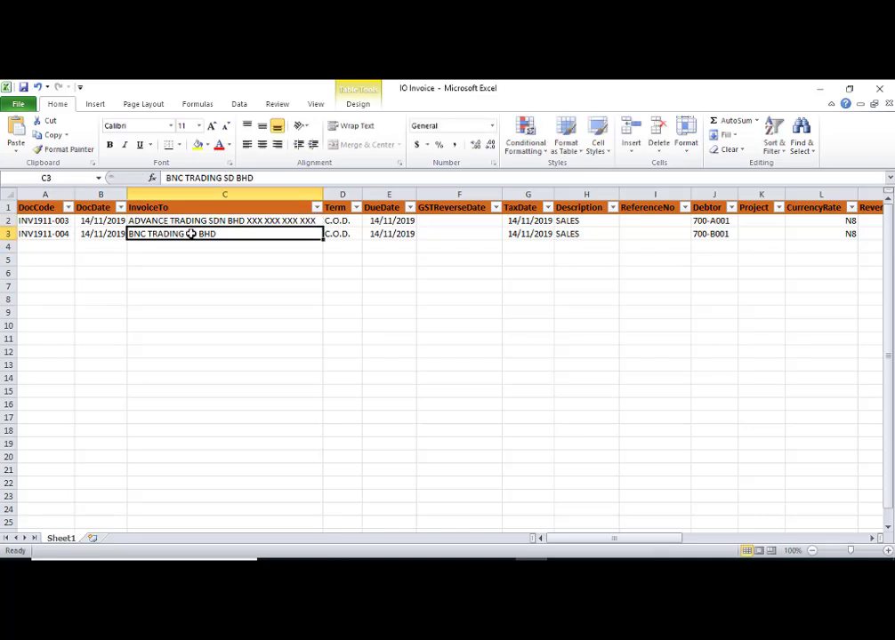
click(365, 220)
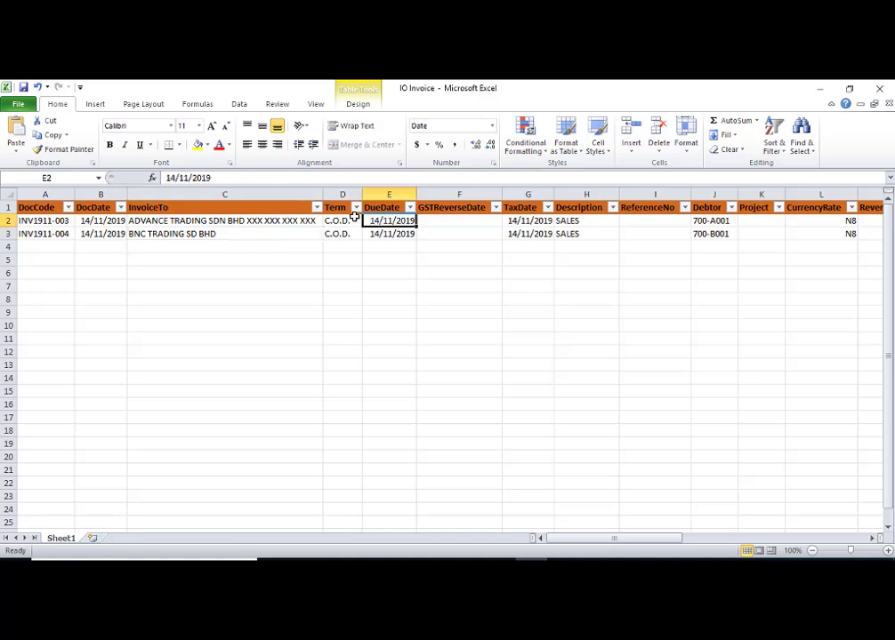
click(168, 178)
key(Delete)
text(5)
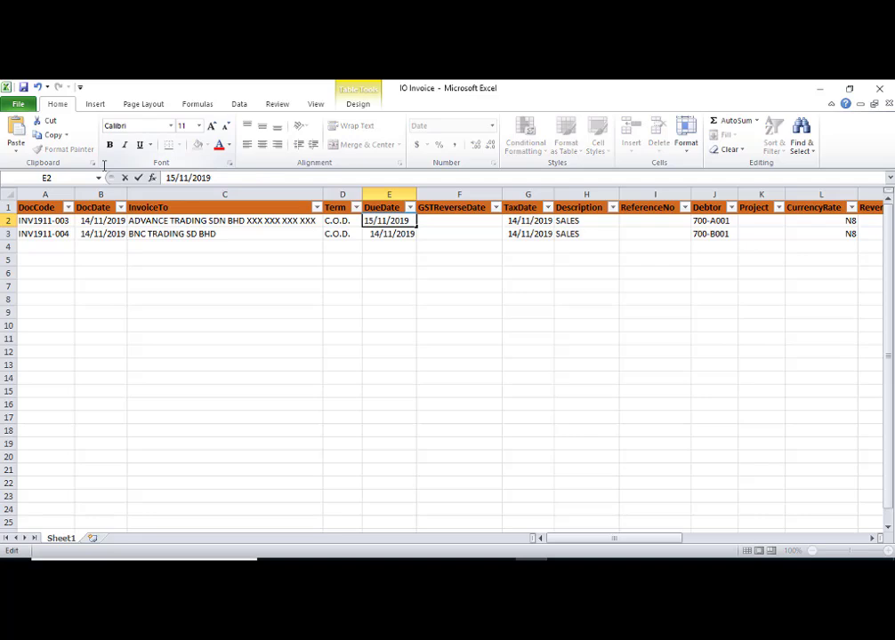
key(Return)
click(178, 178)
key(BackSpace)
text(6)
click(316, 285)
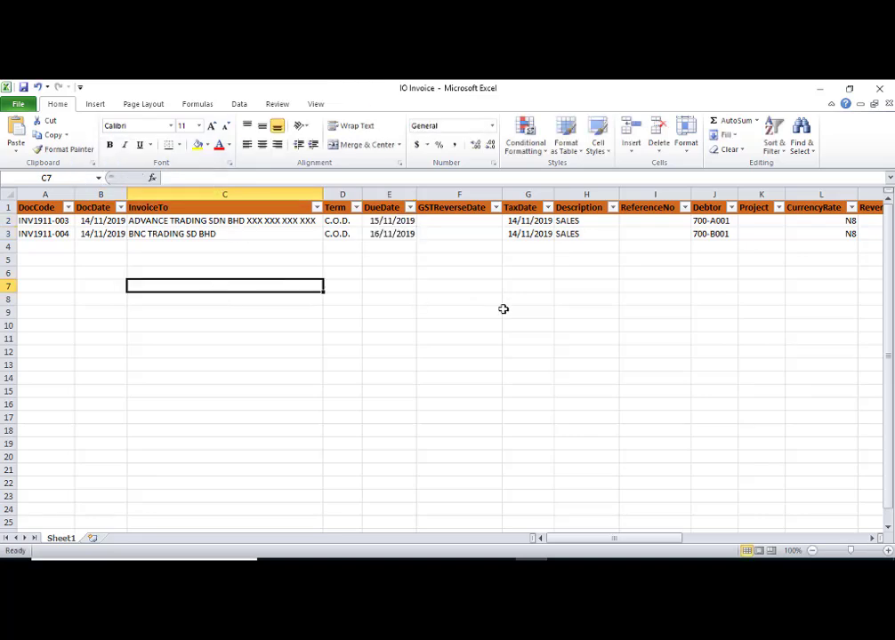
Step: Copy the DueDate values of rows 2 and 3 into the TaxDate column of the same rows
drag(392, 222, 398, 237)
key(ctrl+c)
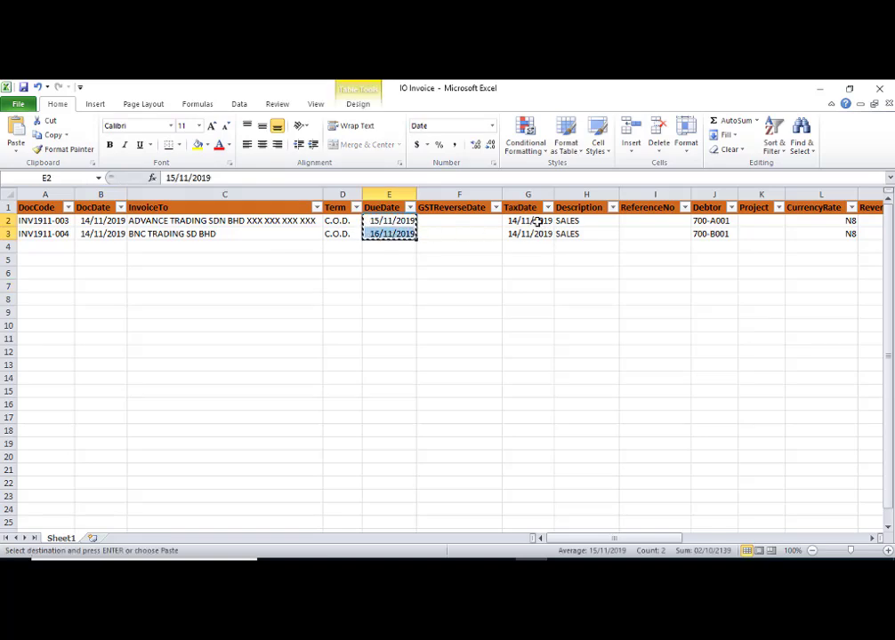
drag(534, 221, 534, 234)
key(ctrl+v)
drag(616, 539, 662, 538)
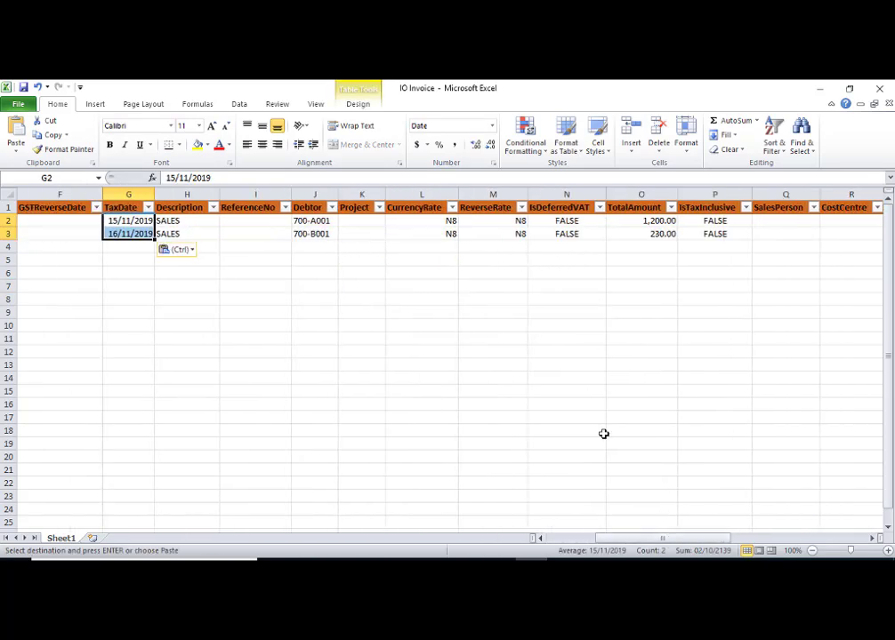
drag(724, 541, 676, 543)
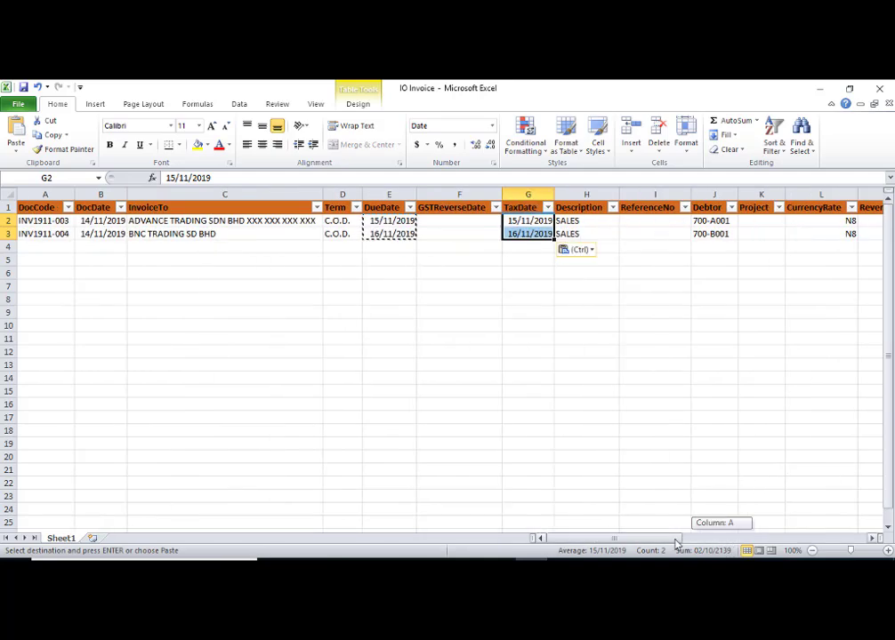
Step: Paste the copied due dates into the DocDate column of rows 2 and 3 and end the copy mode
click(89, 220)
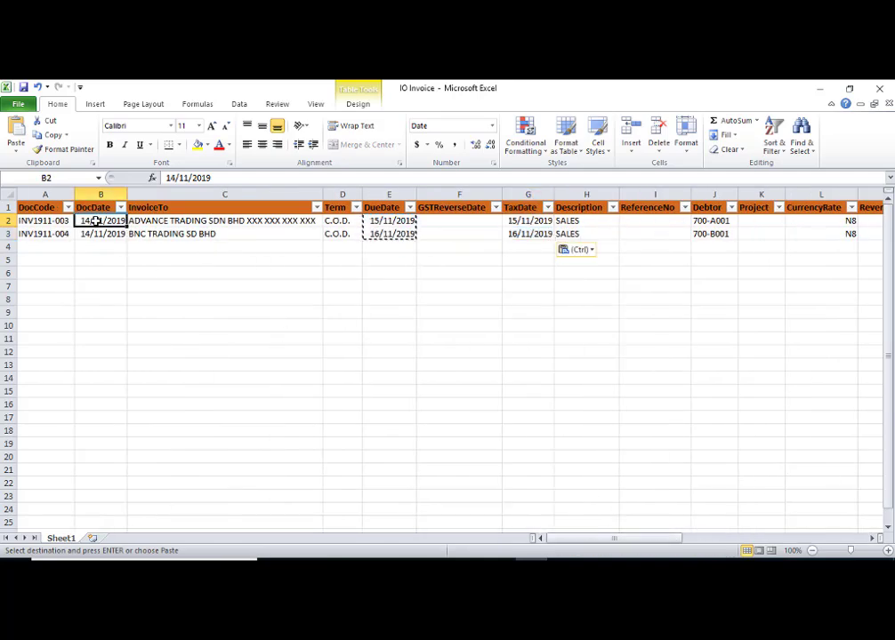
key(ctrl+v)
click(396, 233)
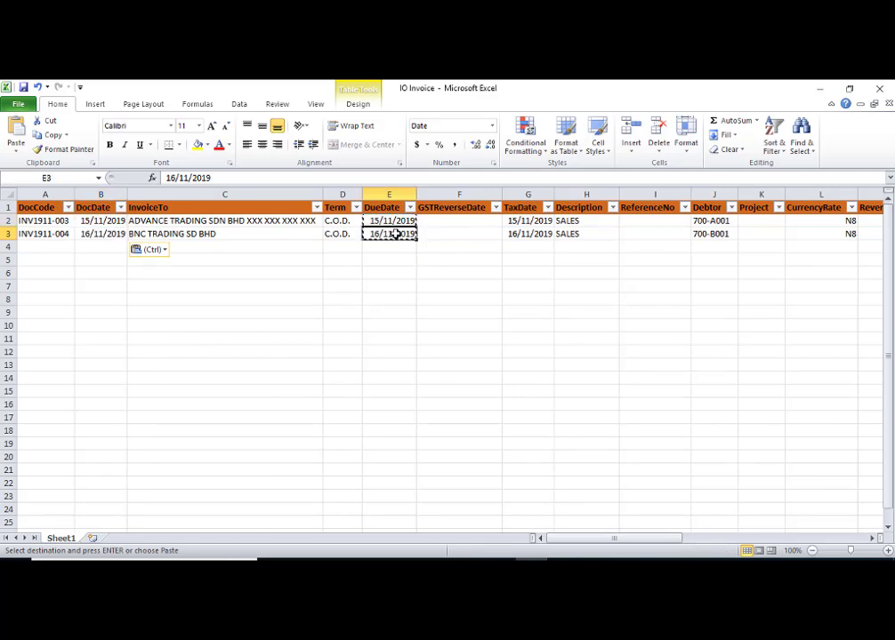
click(532, 221)
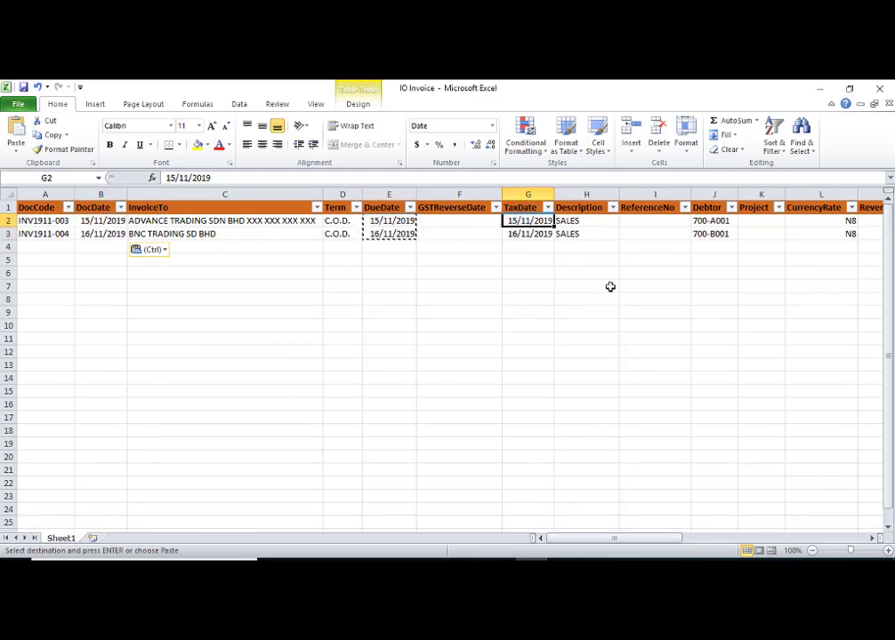
key(Escape)
click(647, 284)
Step: Set the TotalAmount of the 700-A001 invoice to 4000 and of the 700-B001 invoice to 150
click(721, 220)
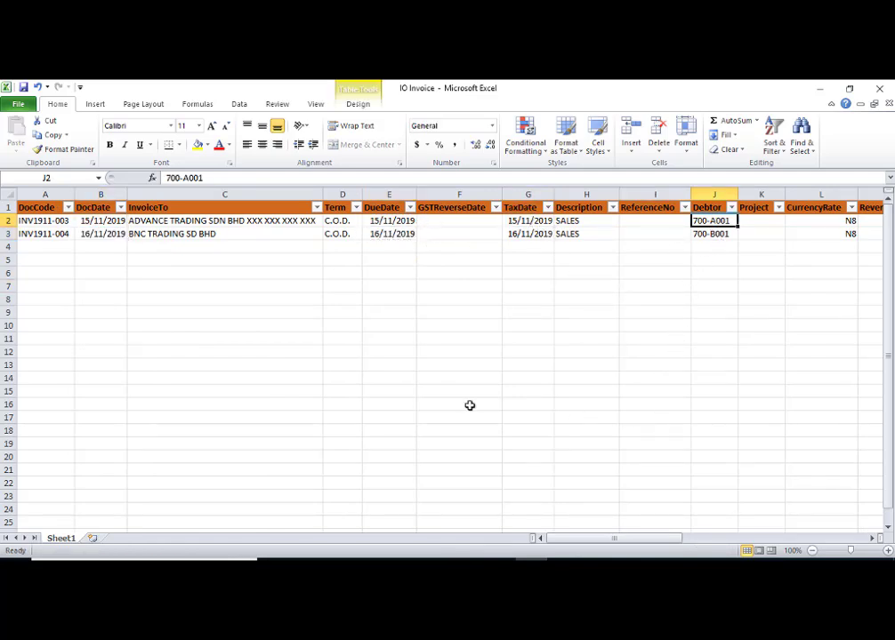
drag(594, 543, 677, 542)
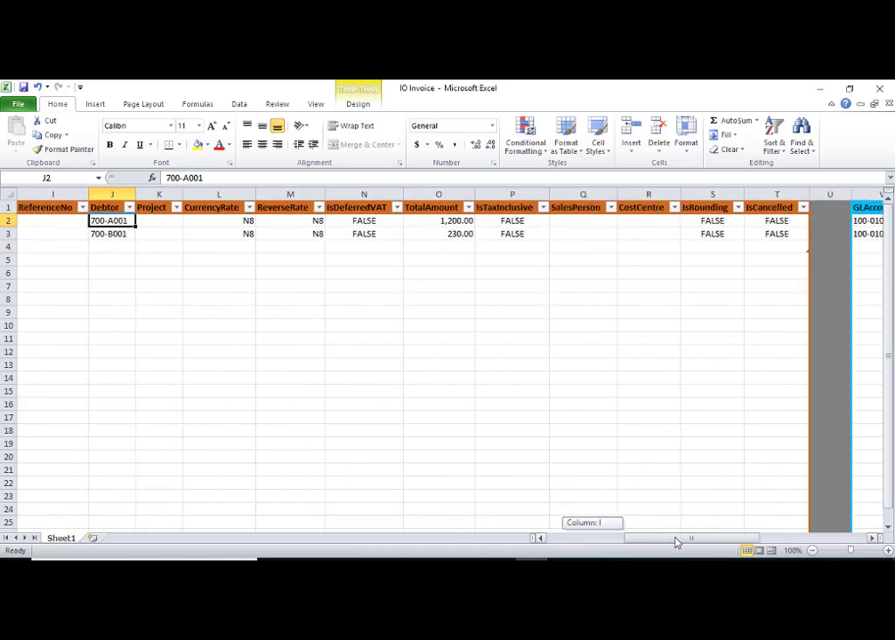
click(463, 221)
text(4000)
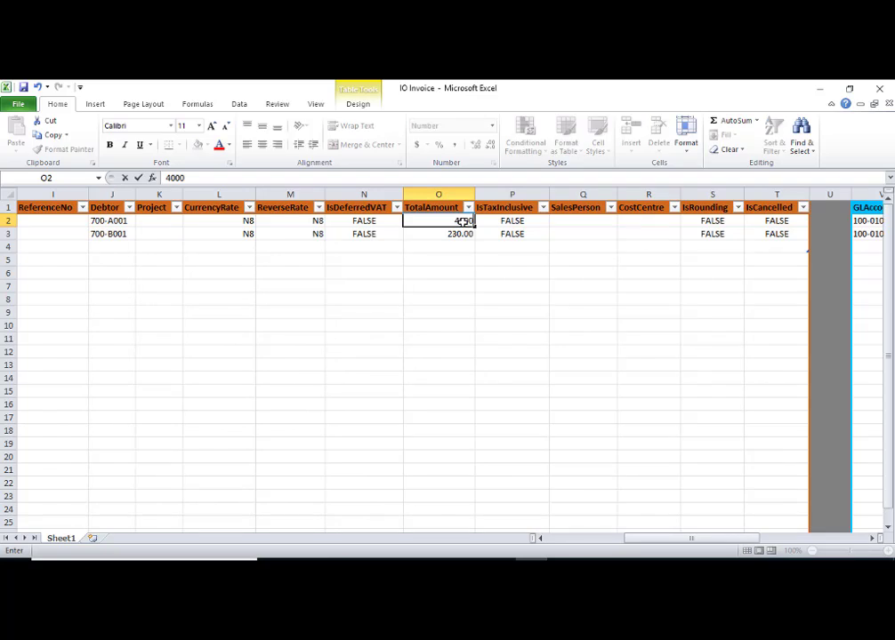
key(Return)
text(150)
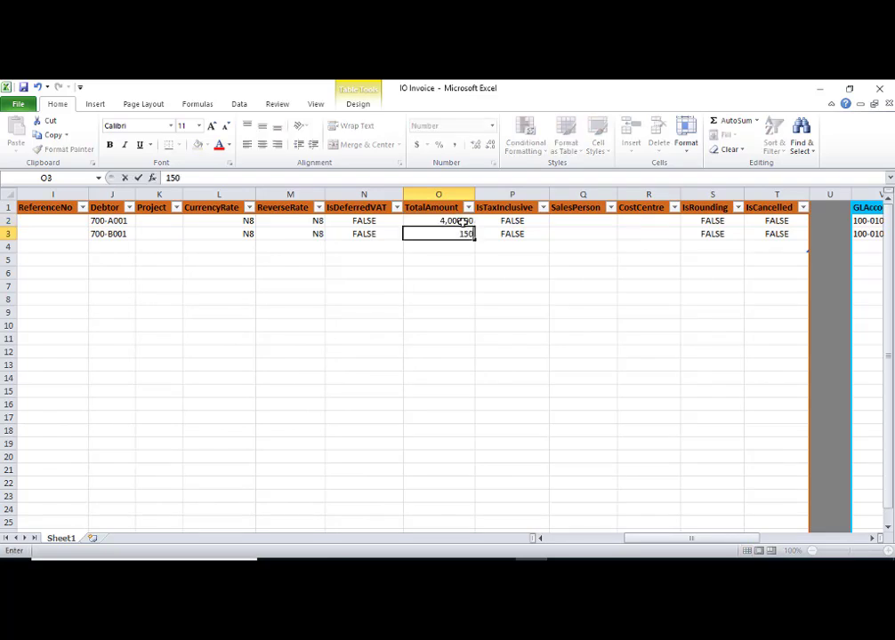
key(Tab)
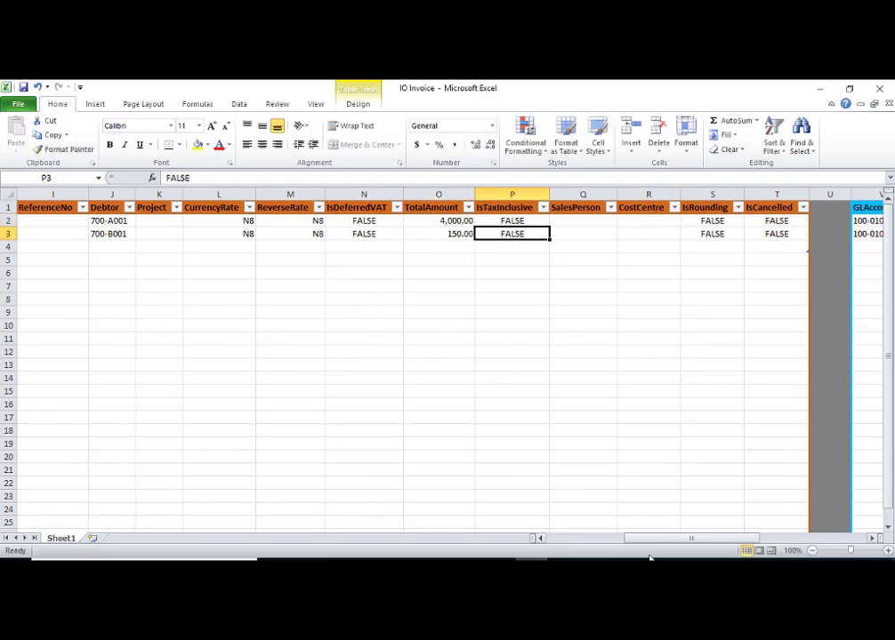
Step: Switch to QNE, open the General Ledger's Chart of Accounts, and expand the SALES group to look up its account codes
drag(659, 543, 747, 538)
click(274, 221)
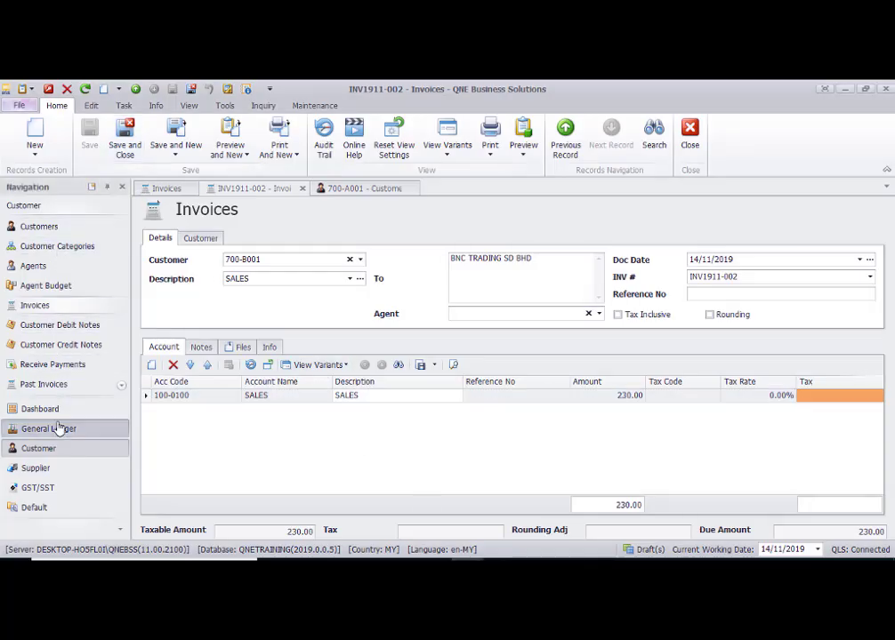
click(56, 430)
click(36, 223)
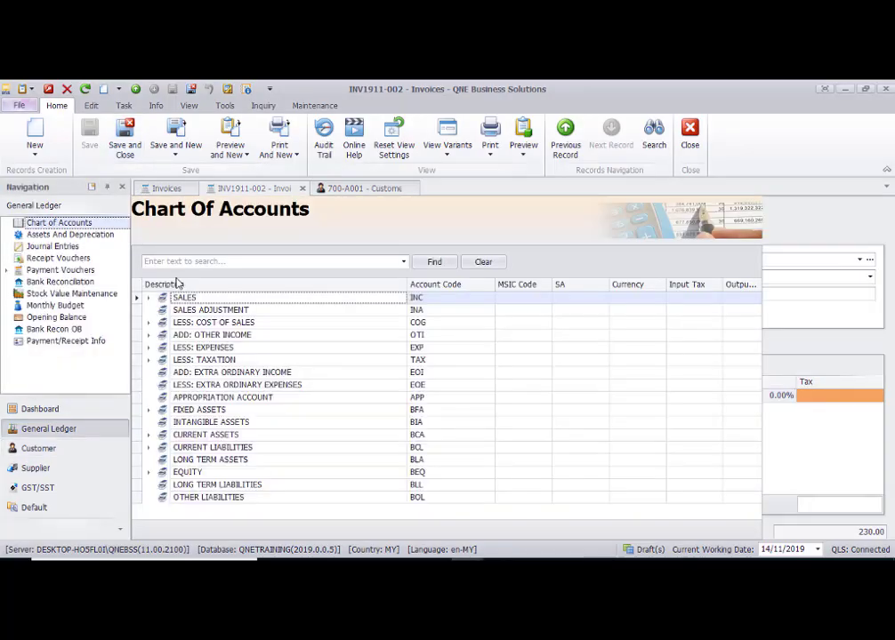
click(149, 298)
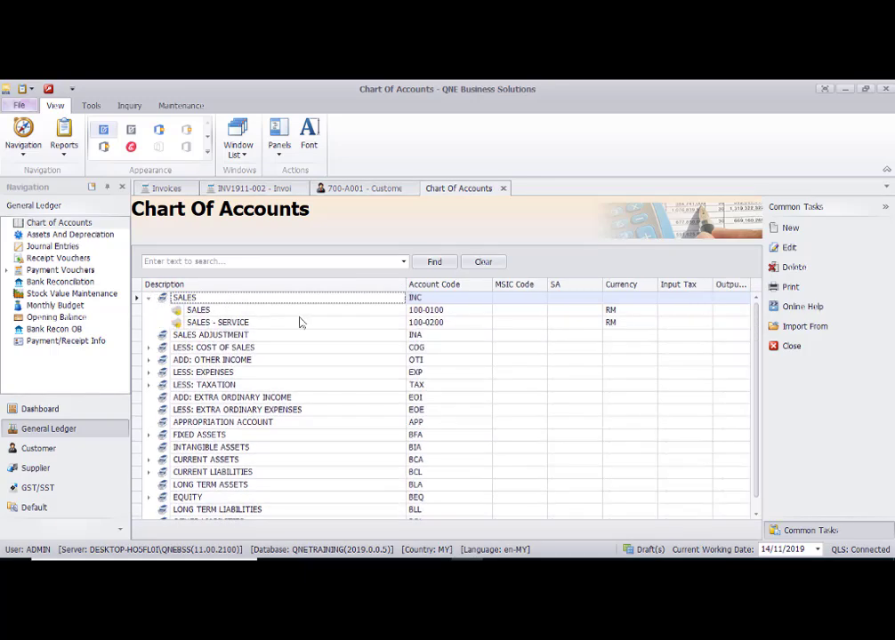
Step: Check the SALES - SERVICE account code, switch to Excel, and set the GLAccount of row 3 to 100-0200
click(433, 324)
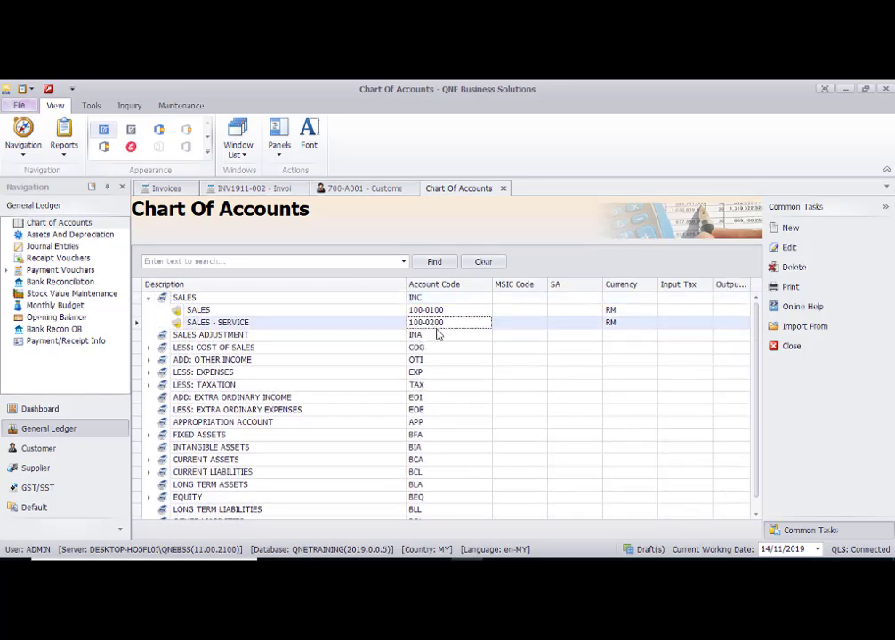
key(alt+Tab)
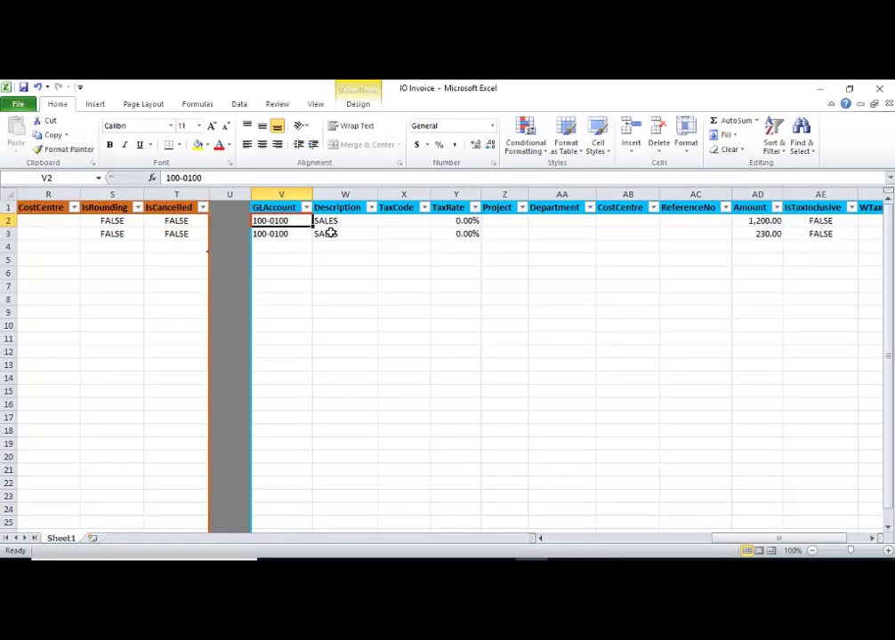
click(281, 233)
click(188, 178)
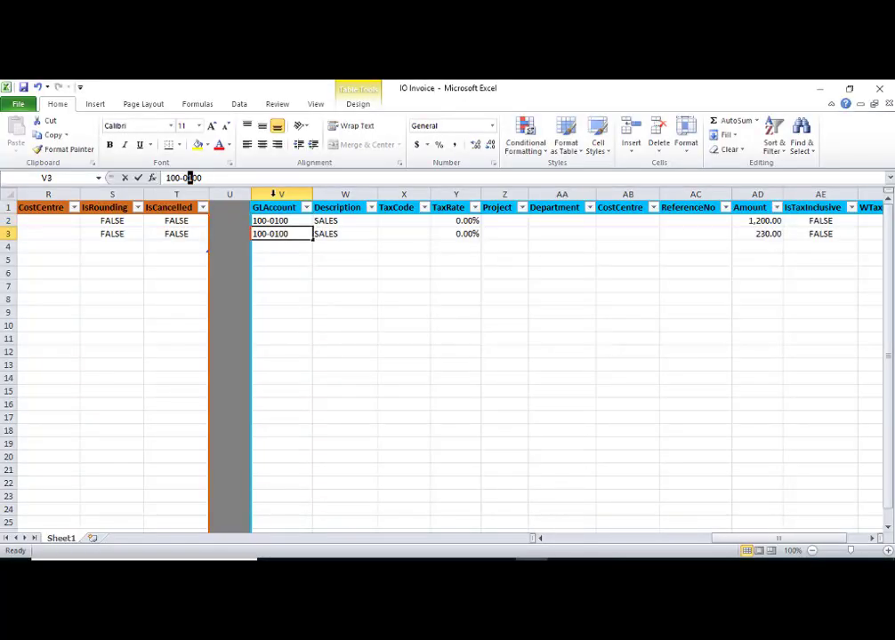
text(2)
click(547, 304)
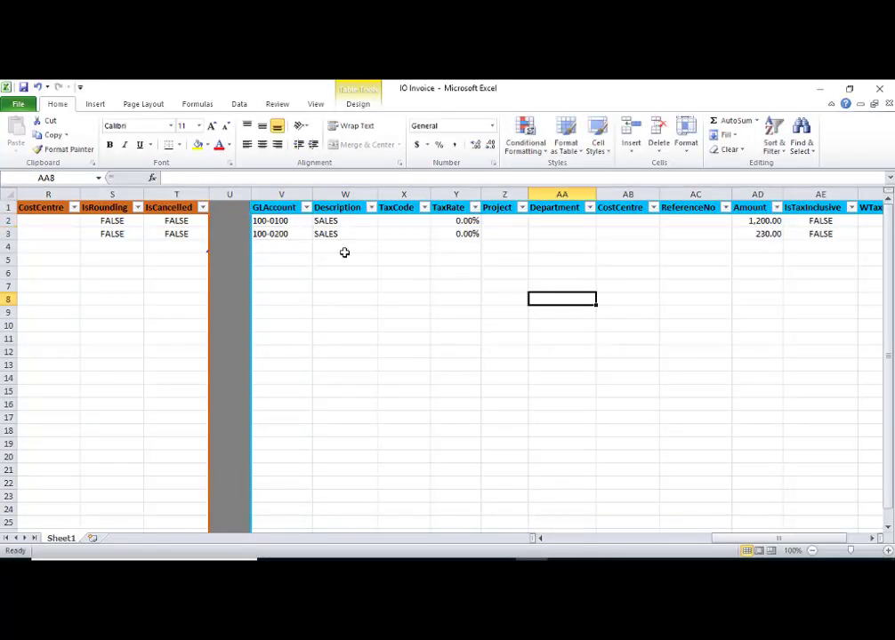
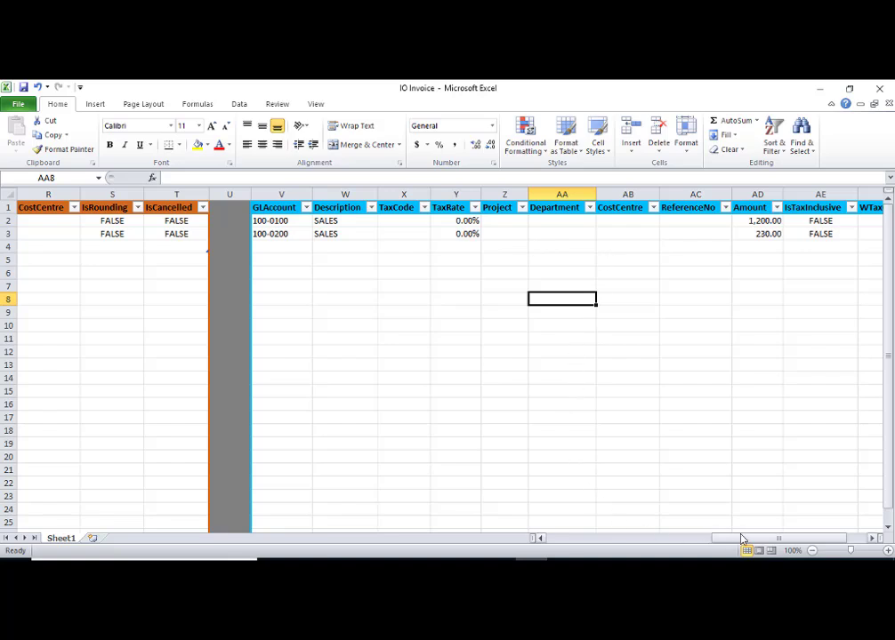
Step: Copy the TotalAmount of 4000 in row 2 into the Amount column of the same row
drag(743, 539, 859, 539)
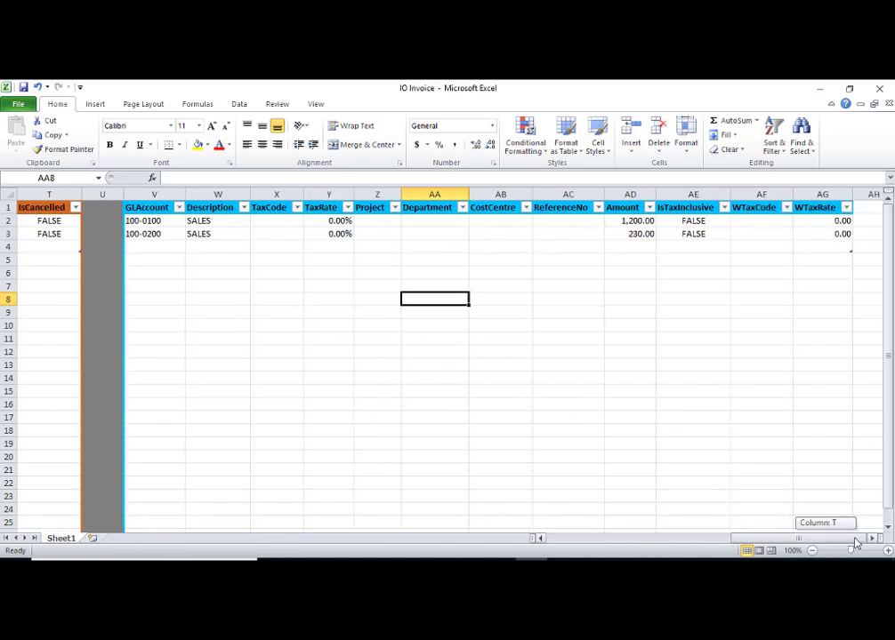
click(638, 220)
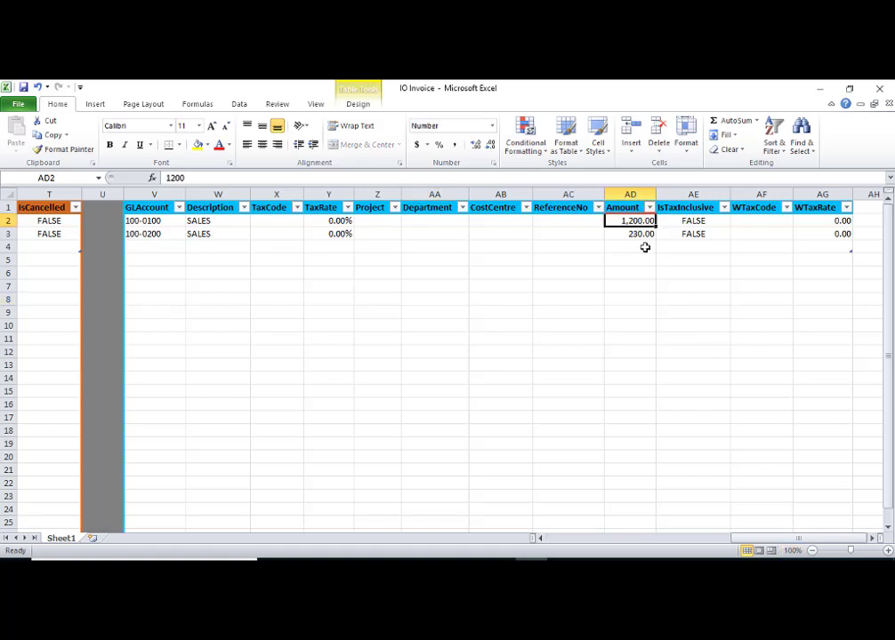
drag(777, 538, 690, 538)
click(331, 223)
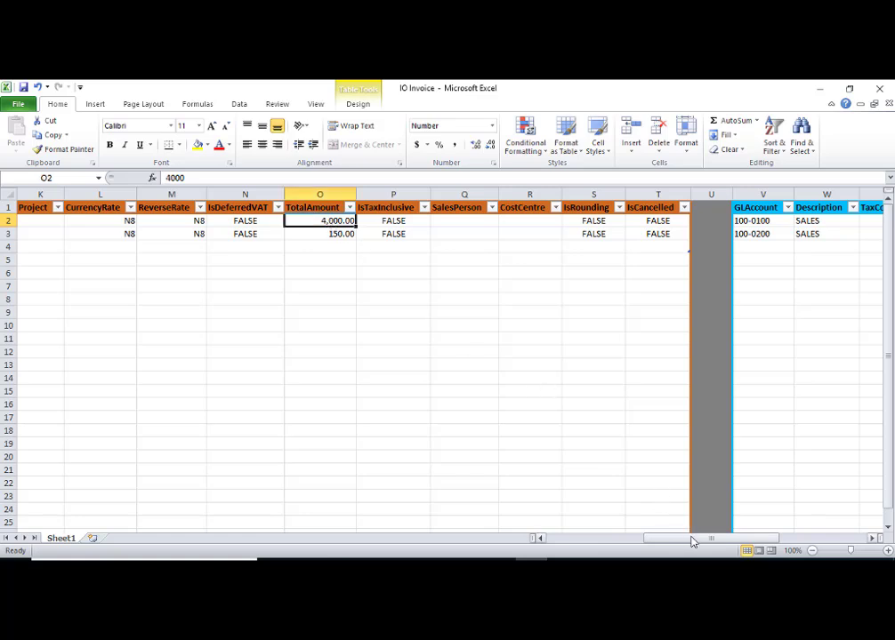
key(ctrl+c)
drag(713, 539, 589, 539)
click(635, 230)
key(Up)
key(ctrl+v)
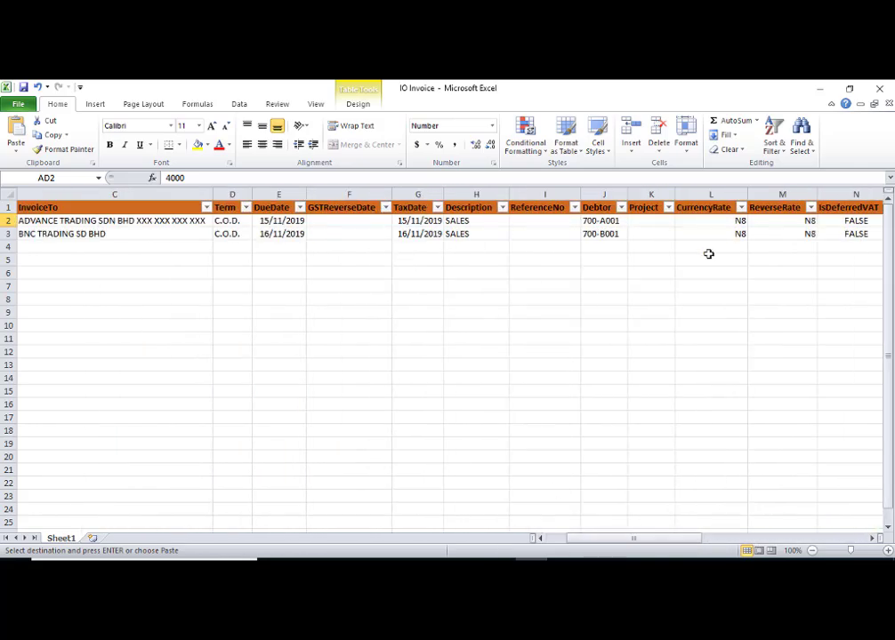
Step: Copy the TotalAmount of 150 in row 3 into the Amount column of the same row
drag(688, 530, 819, 537)
click(658, 233)
key(ctrl+c)
click(765, 234)
key(ctrl+v)
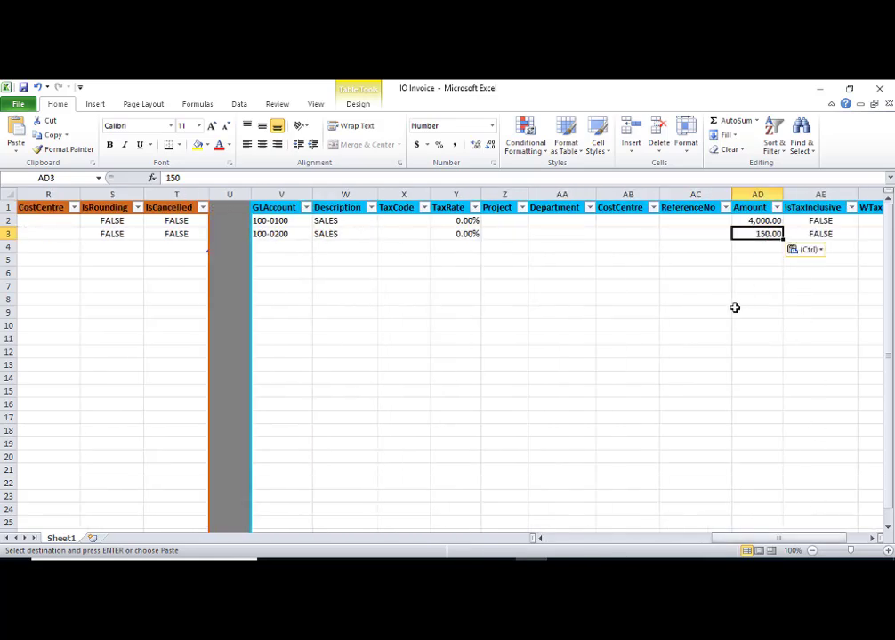
Step: Save the IO Invoice workbook and close Excel to return to QNE
click(738, 311)
click(24, 88)
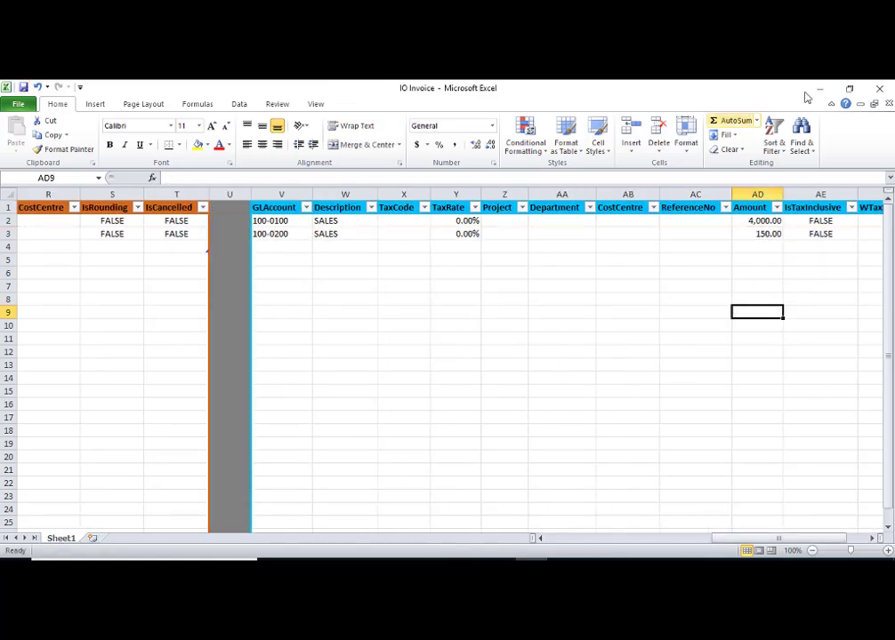
click(879, 88)
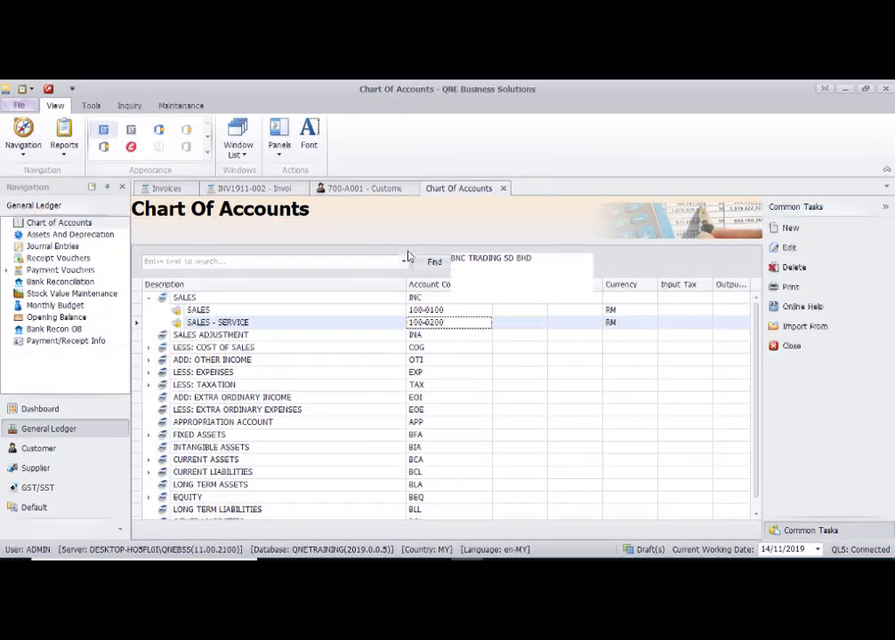
Step: Close all the open QNE tabs and reopen the customer Invoices list
key(ctrl+F4)
key(ctrl+F4)
key(ctrl+F4)
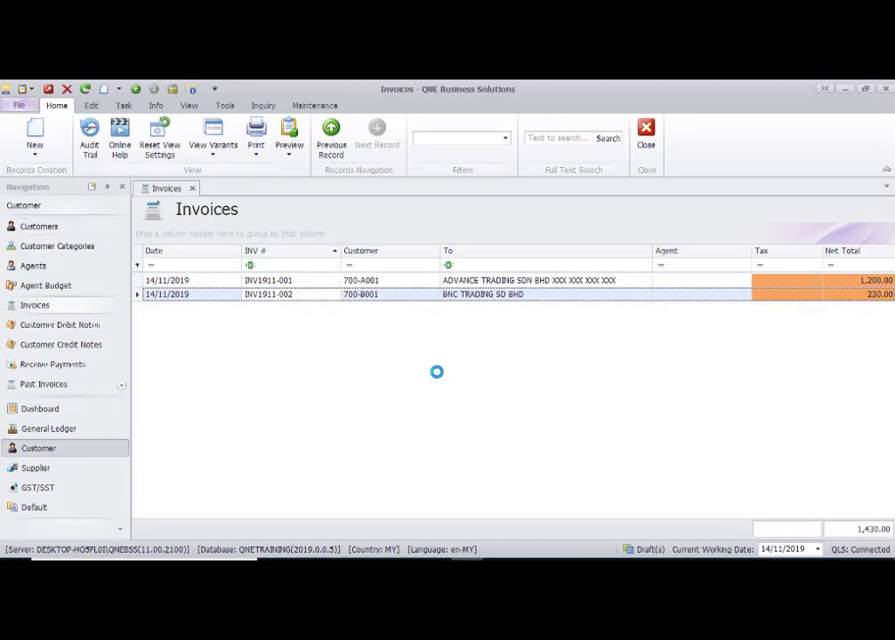
key(ctrl+F4)
click(39, 307)
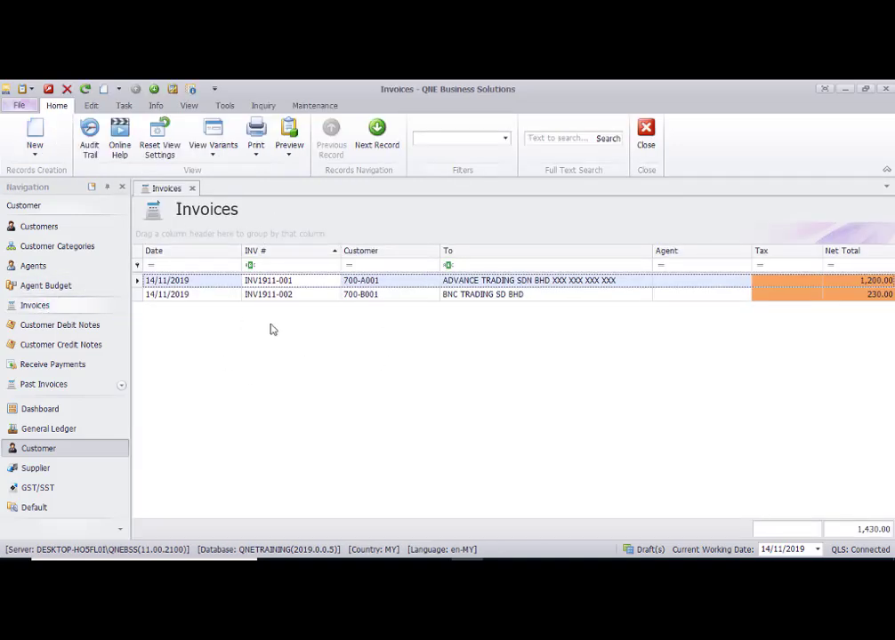
Step: Start a blank invoice to check the next invoice number, and return to the Invoices list
click(35, 135)
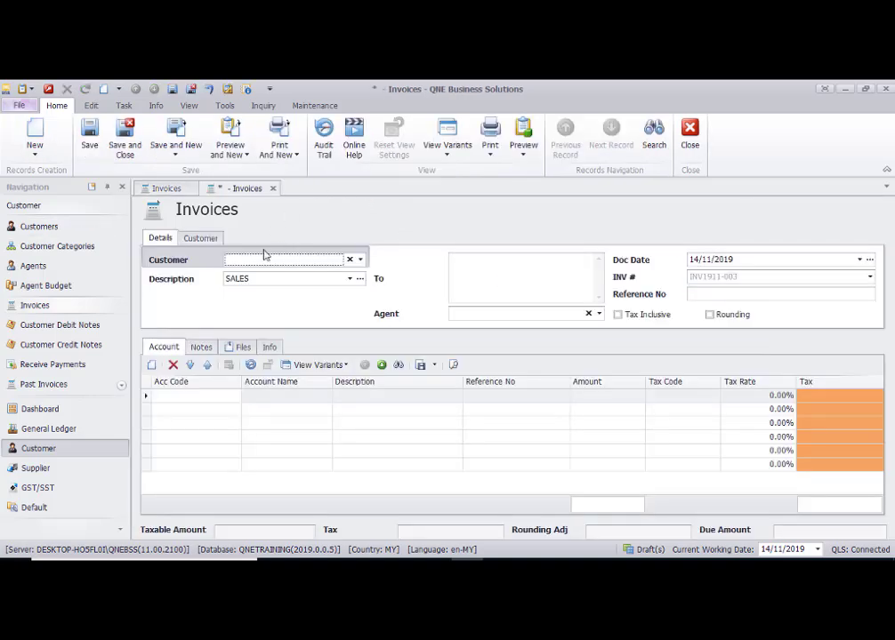
click(653, 133)
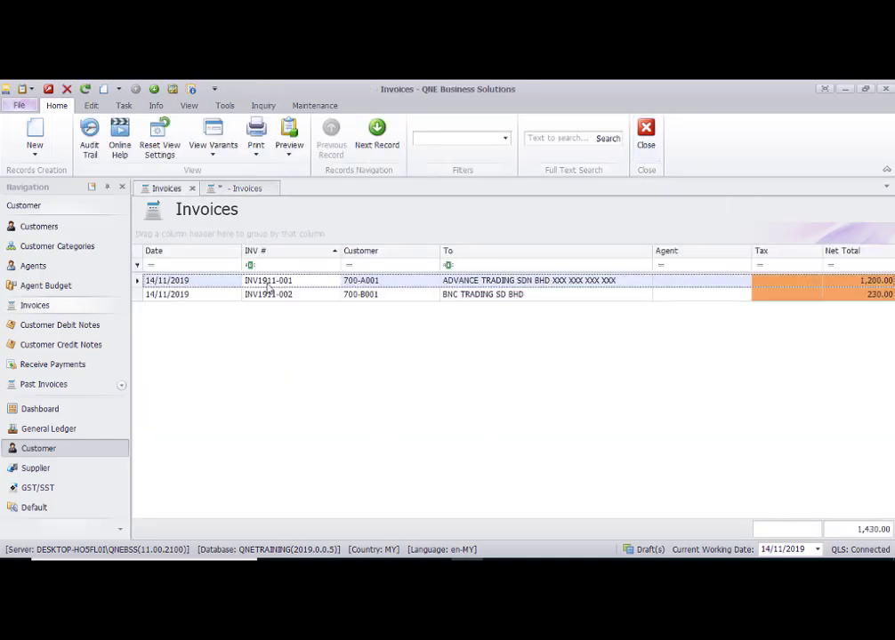
Step: Import the IO Invoice.xlsx file from the Desktop into the Invoices list through IO import from Excel, leaving both import options unticked
right_click(329, 354)
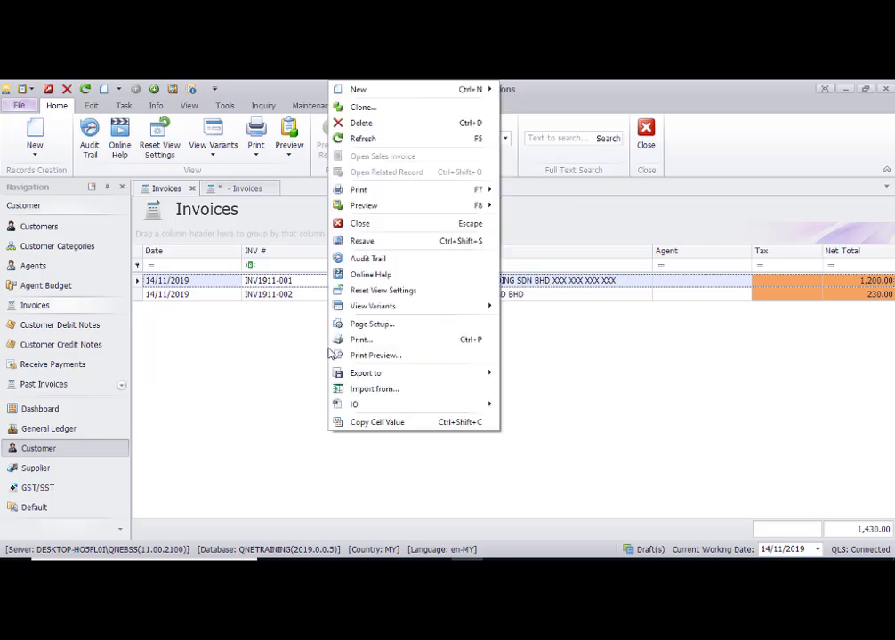
mouse_move(395, 409)
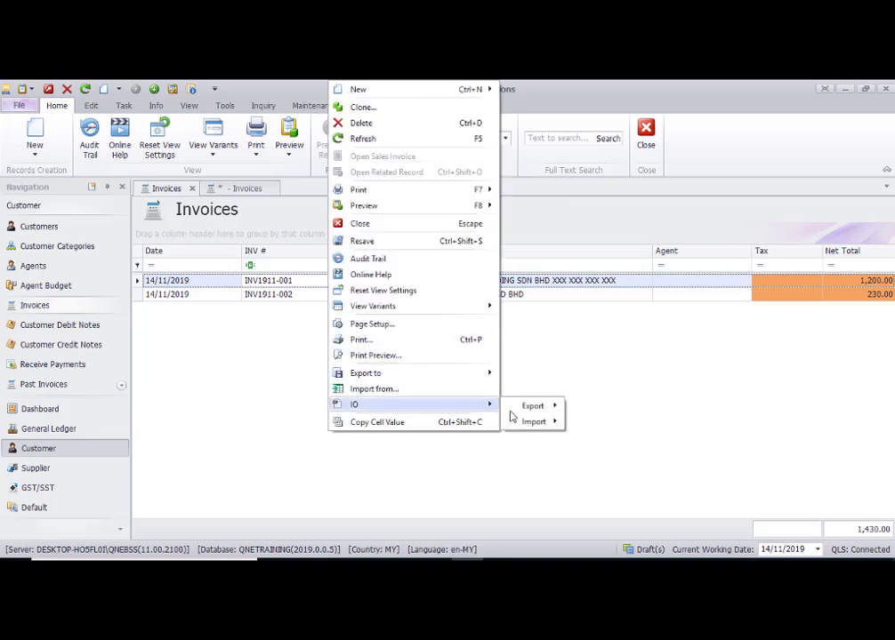
mouse_move(557, 427)
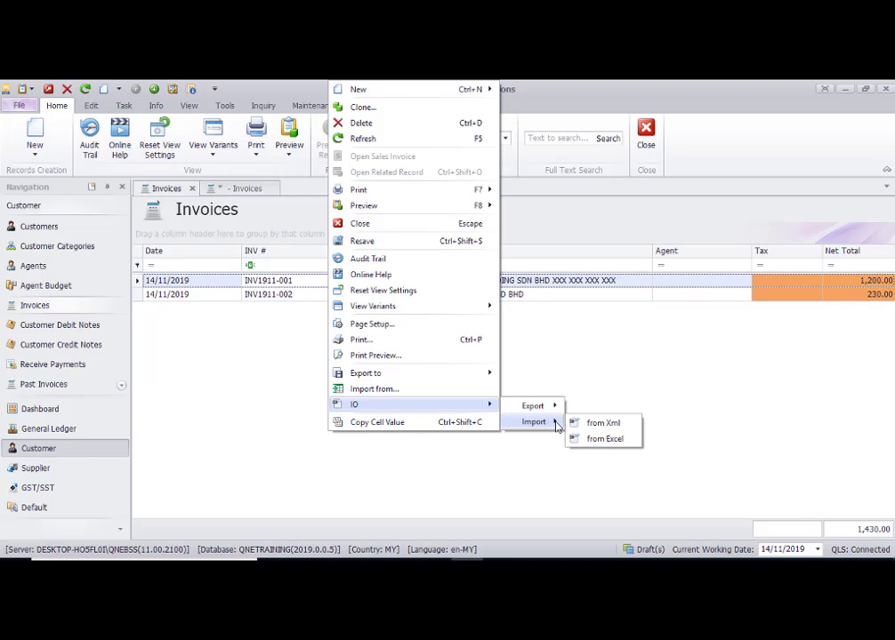
click(605, 440)
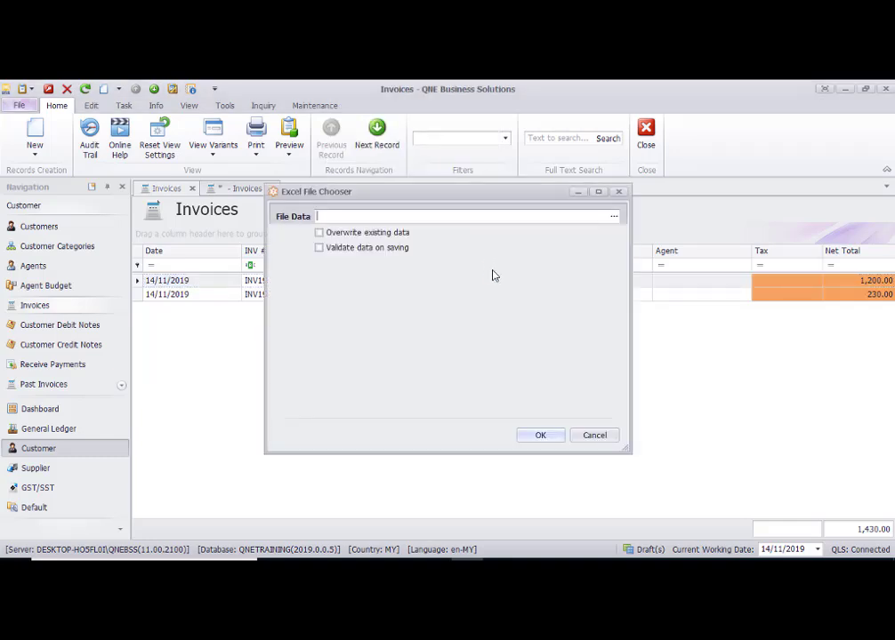
click(614, 219)
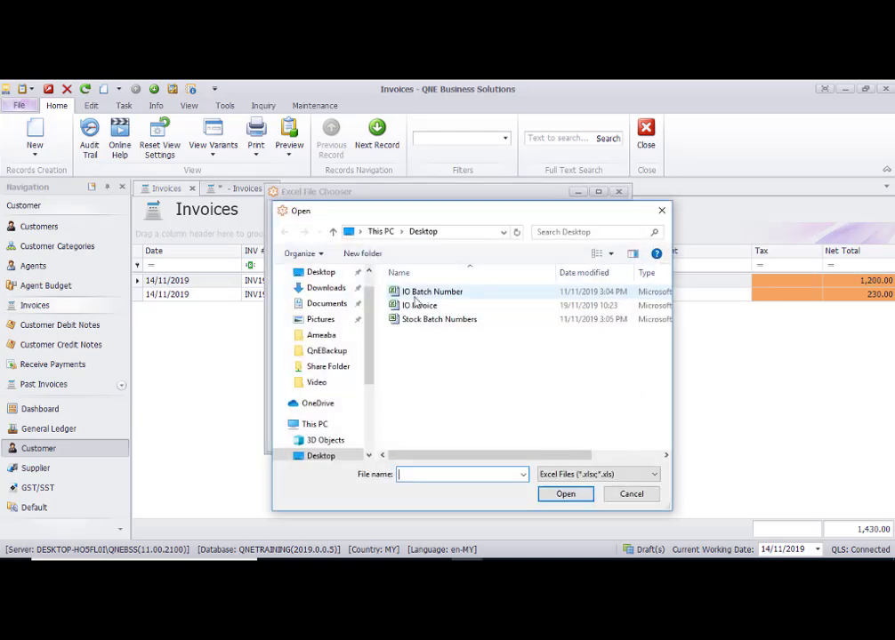
click(441, 306)
double_click(443, 307)
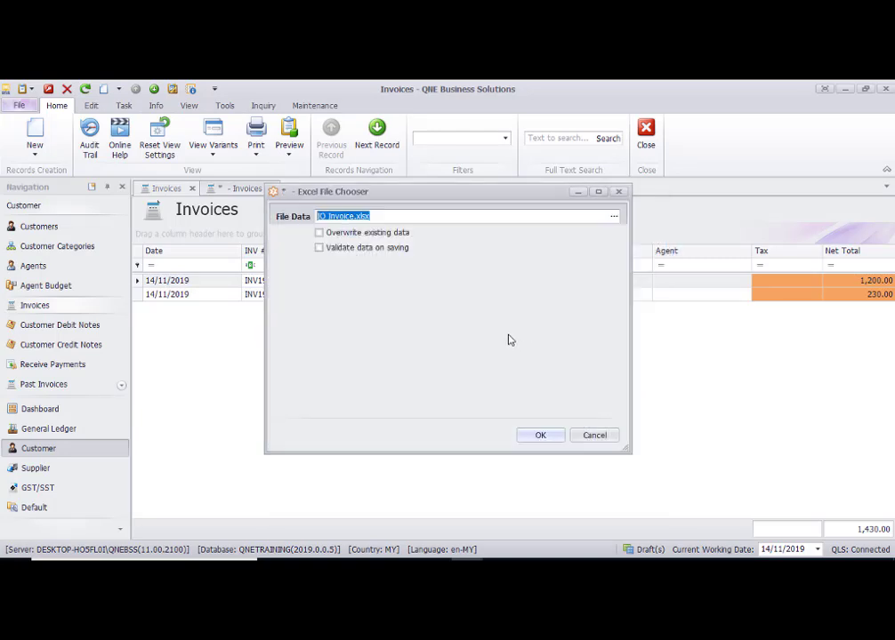
click(540, 436)
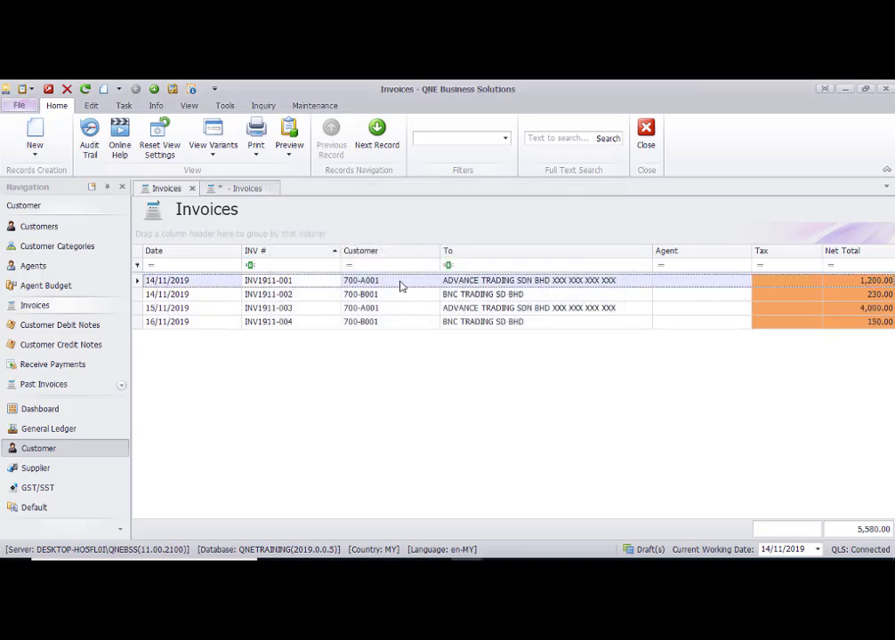
Step: Open the imported invoice INV1911-003, examine its details and GL journal postings, and close it again
click(291, 310)
click(292, 324)
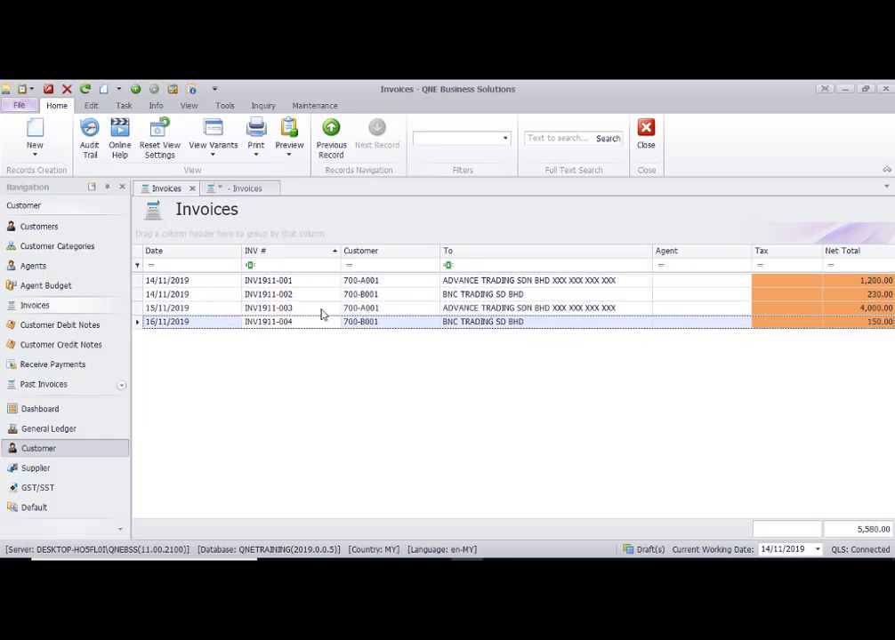
double_click(323, 310)
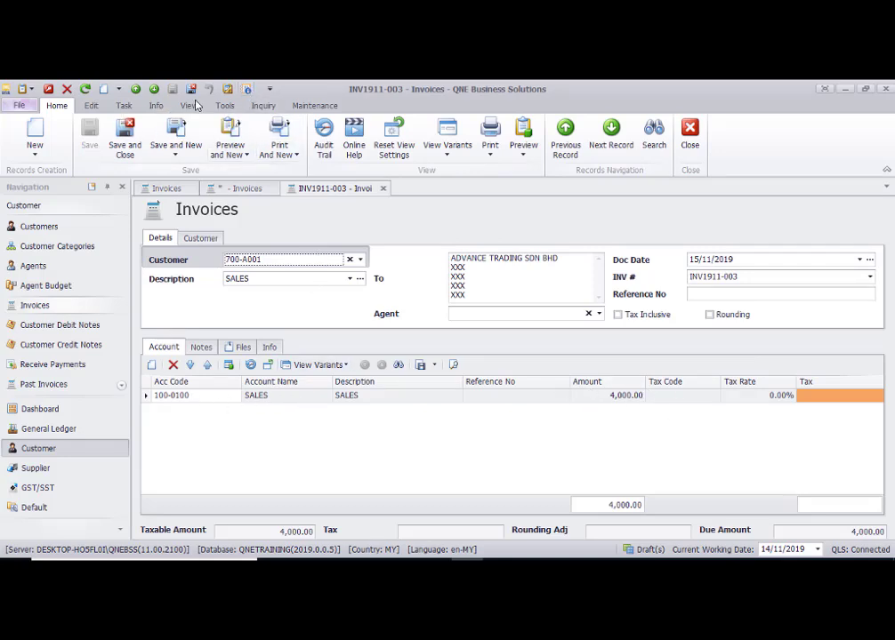
click(156, 106)
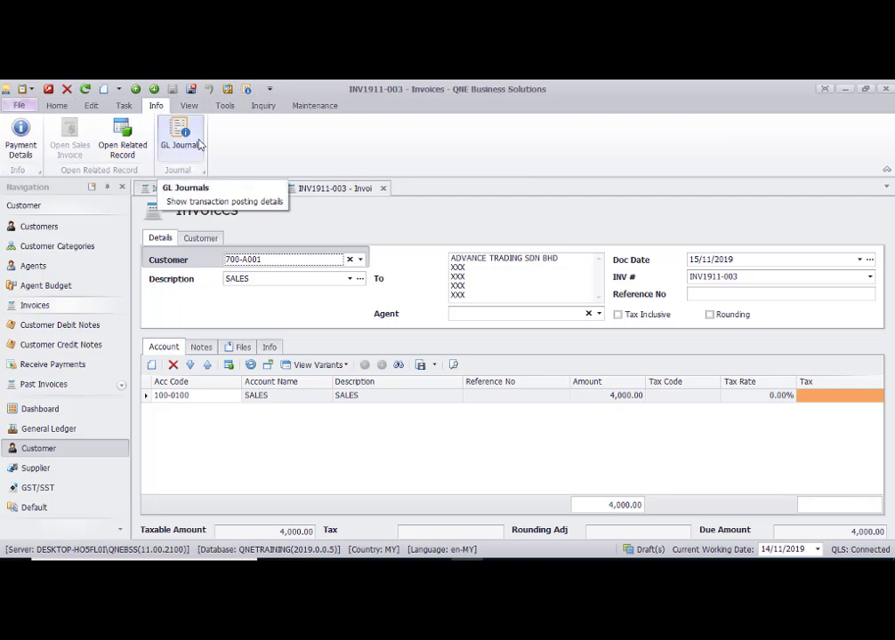
click(182, 139)
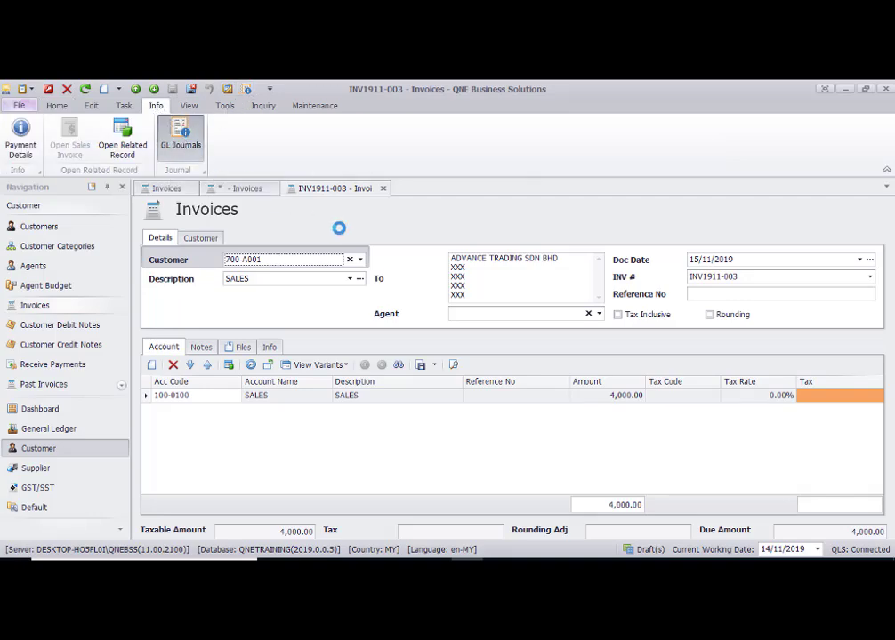
drag(338, 155, 451, 208)
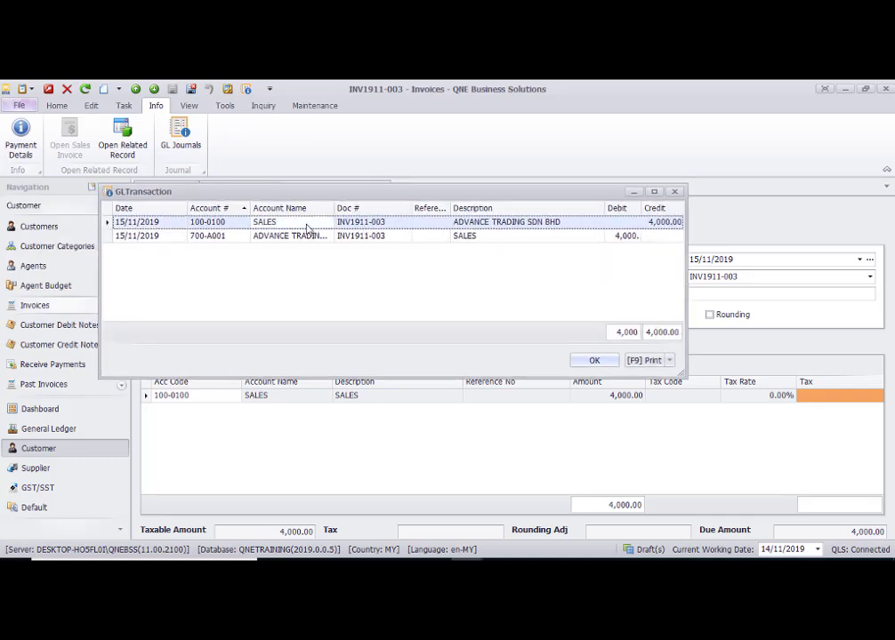
click(614, 360)
key(Escape)
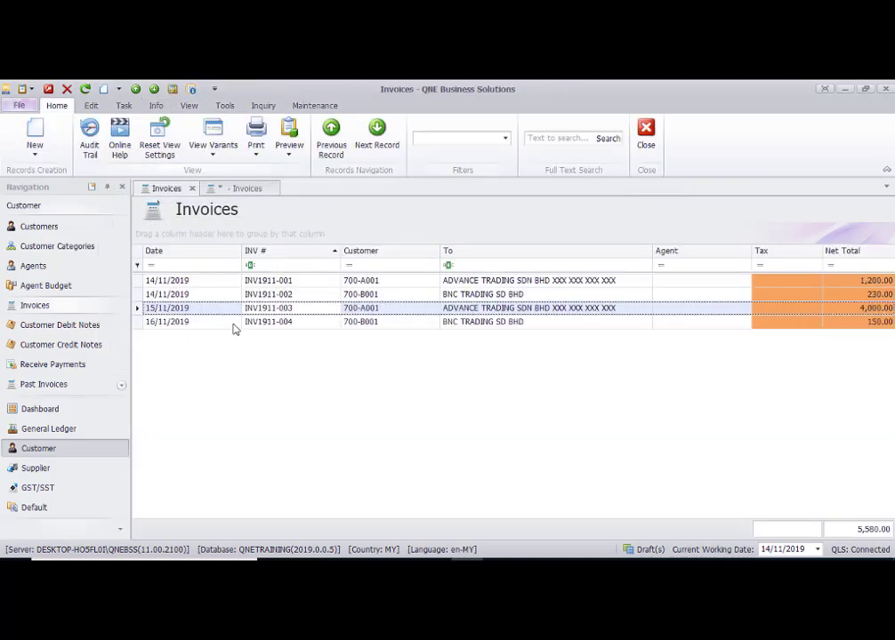
Step: Minimize QNE, reopen the IO Invoice workbook from the desktop, and review its header and account-line columns
click(224, 326)
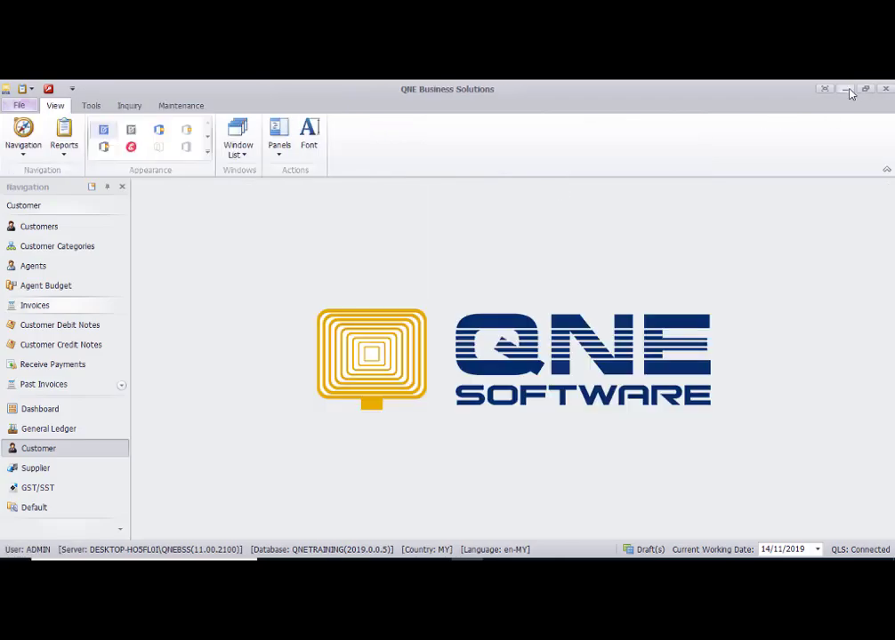
click(847, 90)
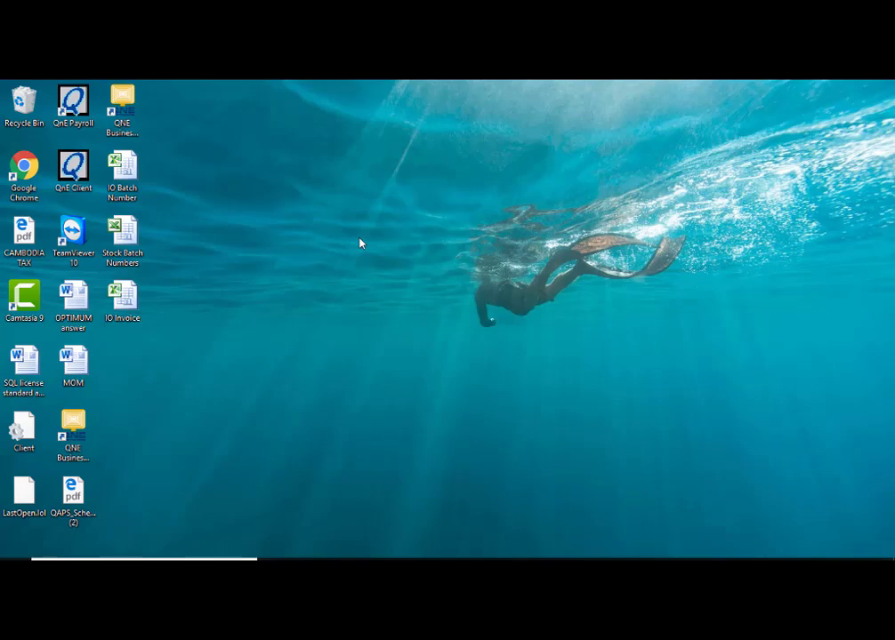
click(484, 494)
click(66, 303)
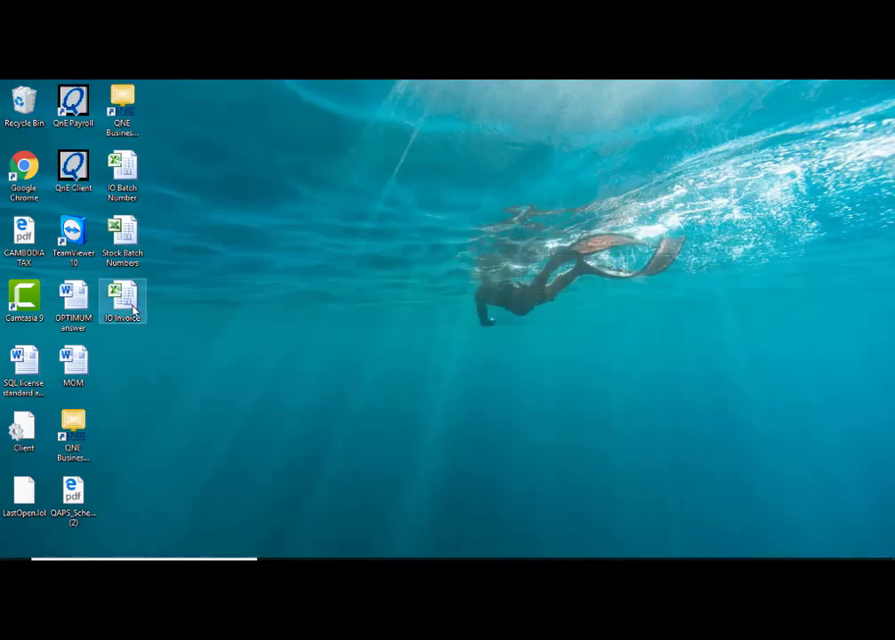
double_click(132, 307)
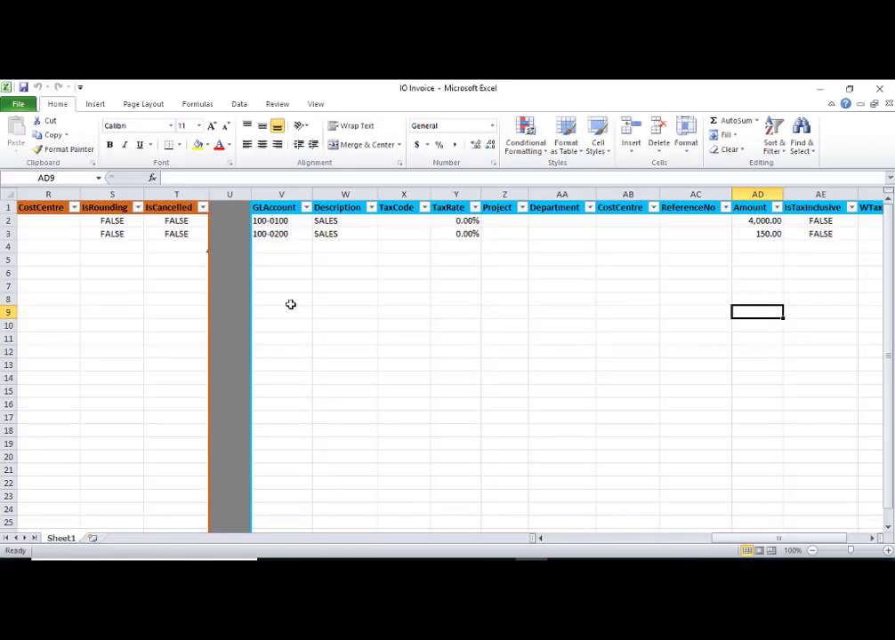
drag(749, 539, 570, 539)
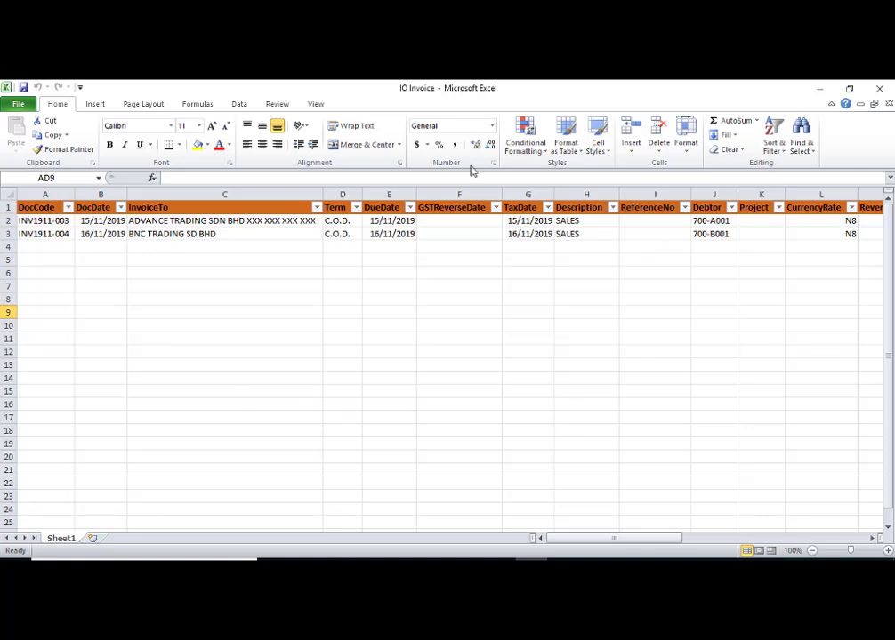
drag(636, 545, 794, 517)
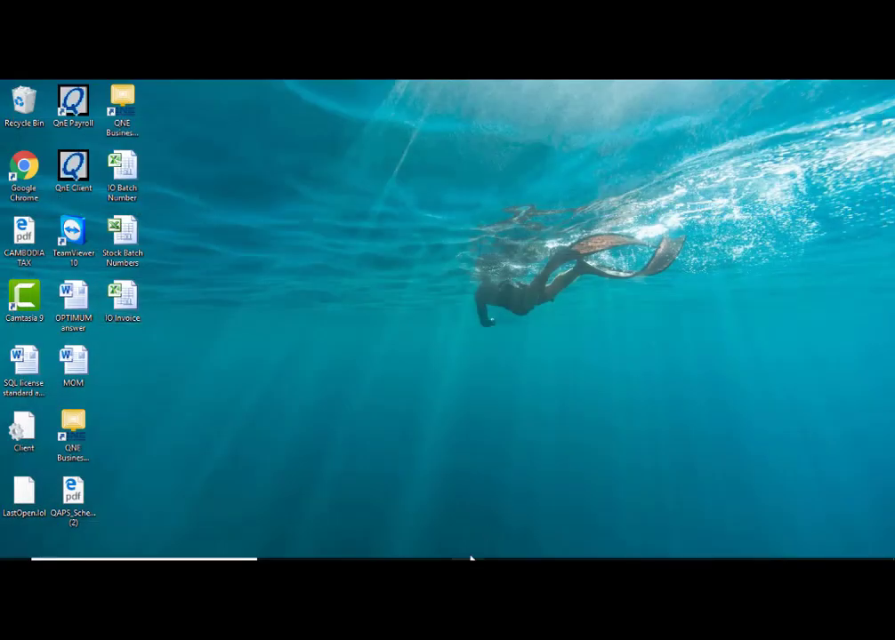
Step: Switch back to QNE Business Solutions with its Invoices list
click(472, 560)
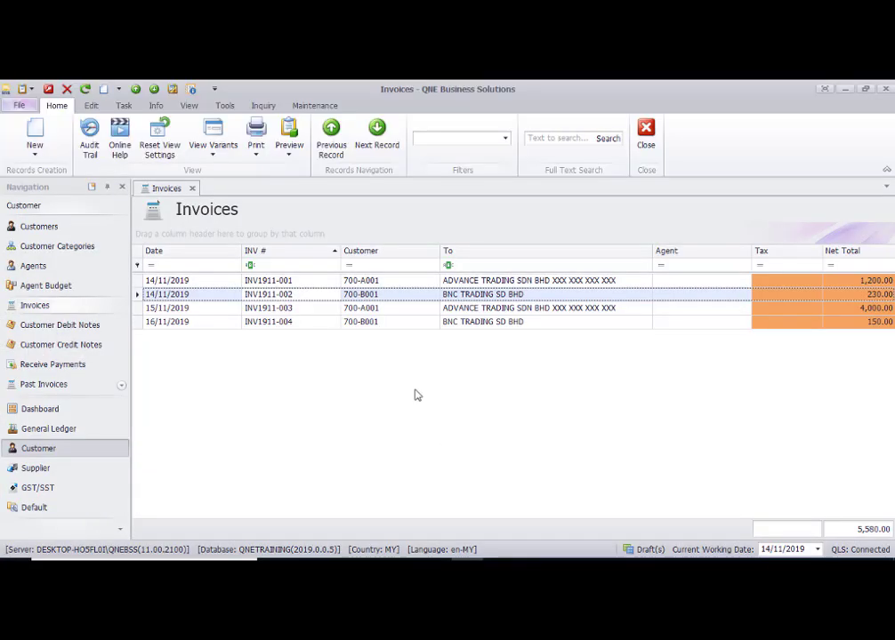
right_click(260, 400)
mouse_move(285, 405)
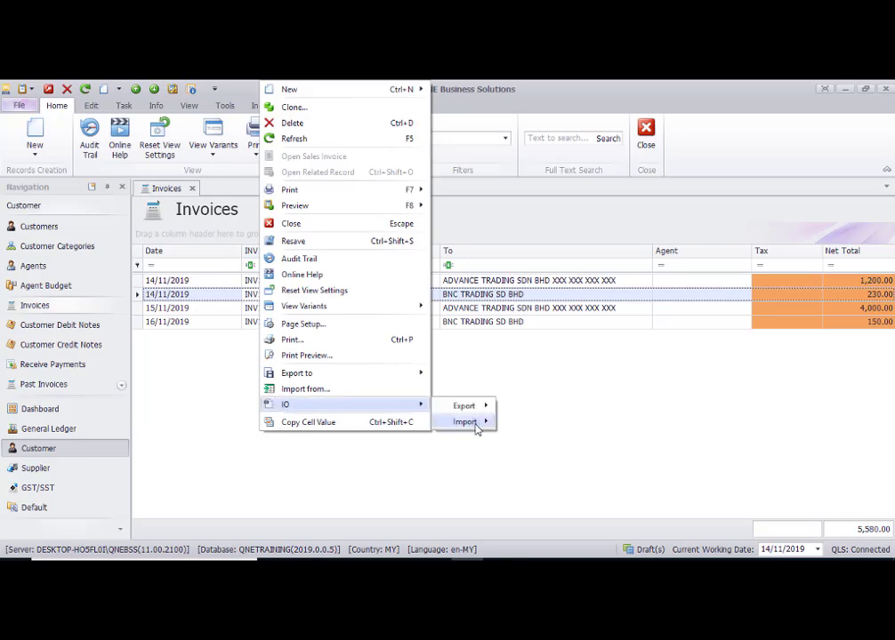
mouse_move(472, 423)
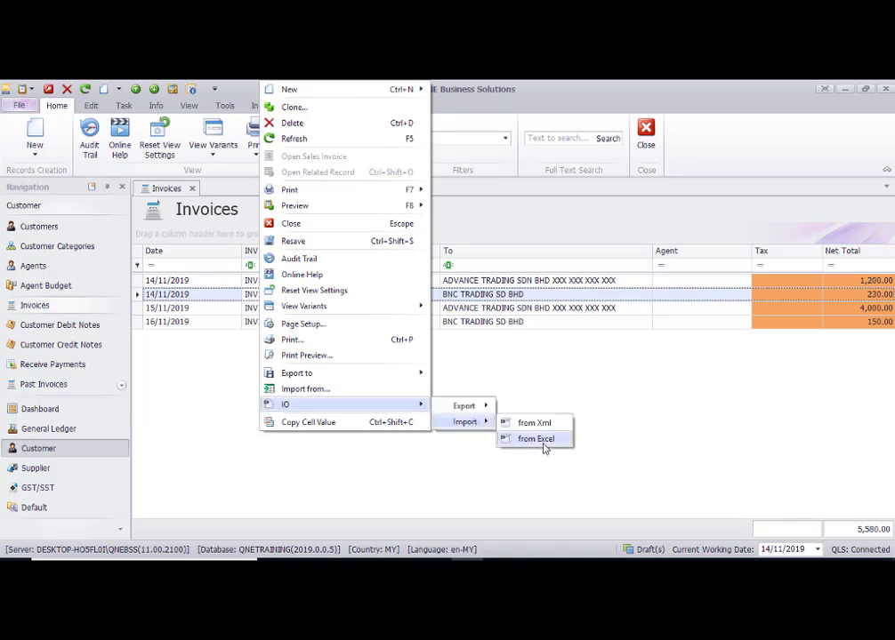
click(544, 448)
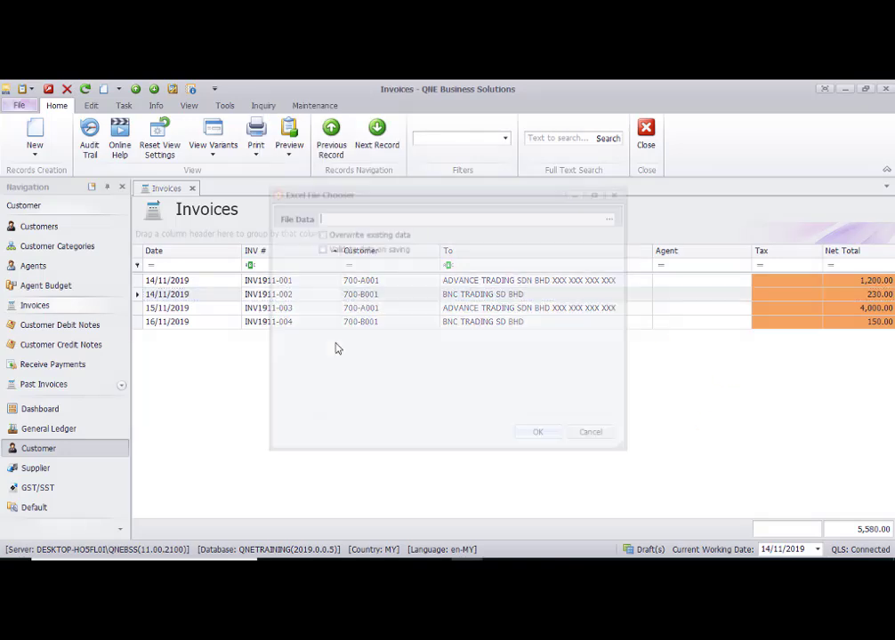
click(614, 217)
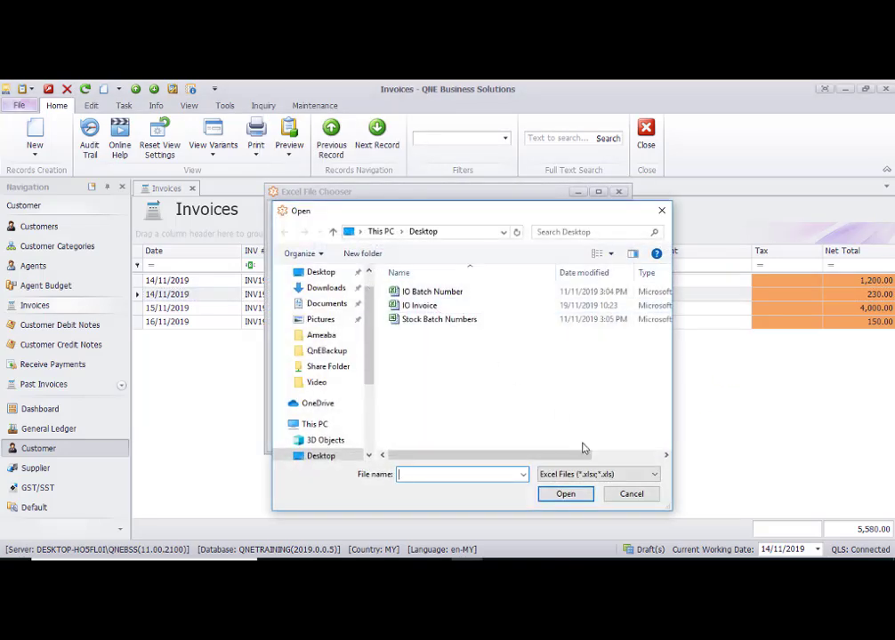
click(631, 495)
click(605, 433)
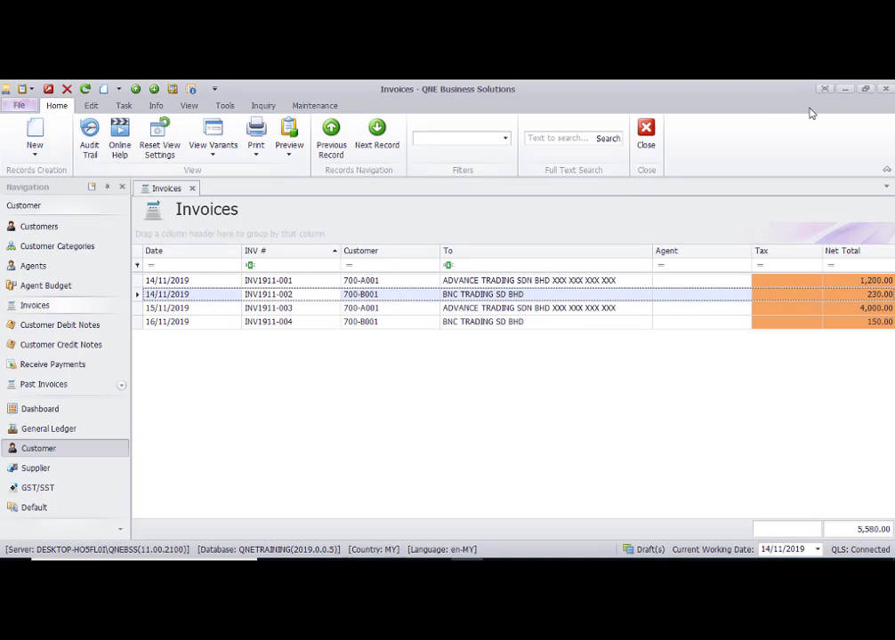
Step: Start a new invoice for ADVANCE TRADING SDN BHD with a line on account 100-0100, description SALES, amount 1,000.00
click(34, 135)
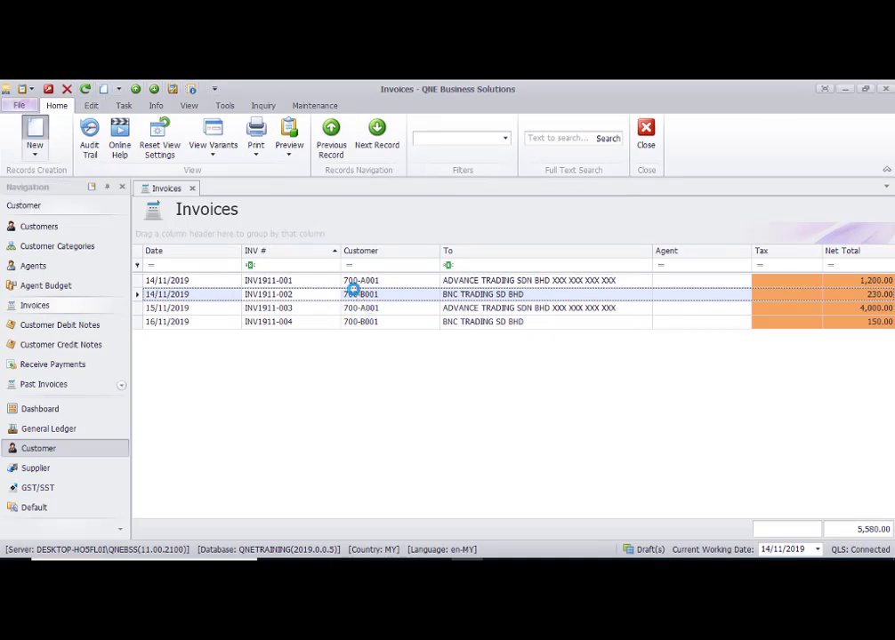
click(360, 259)
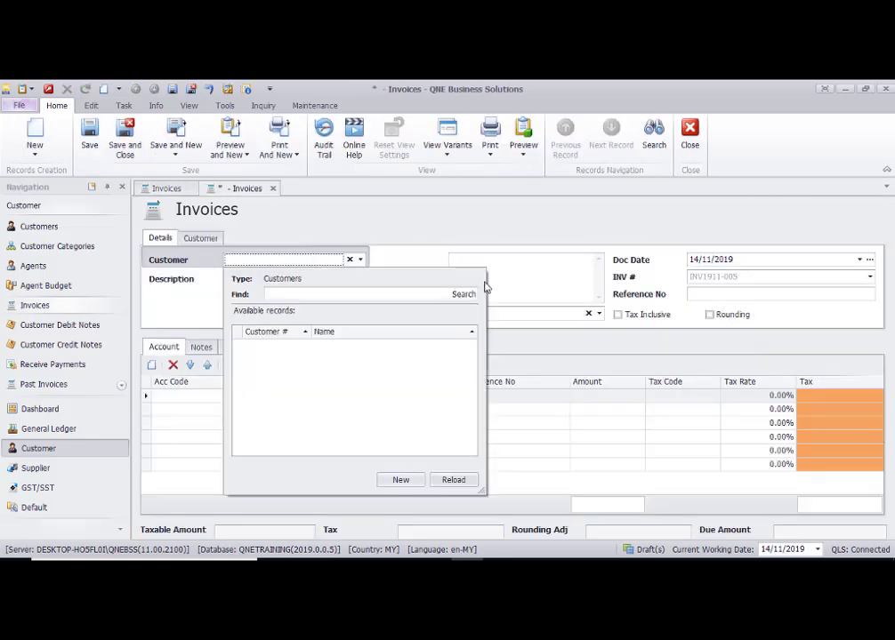
double_click(343, 359)
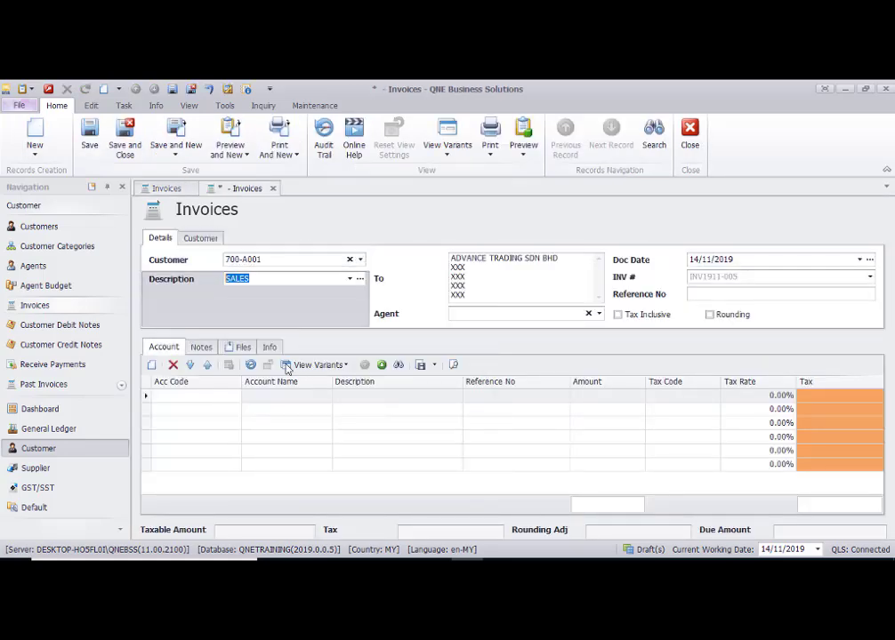
click(182, 408)
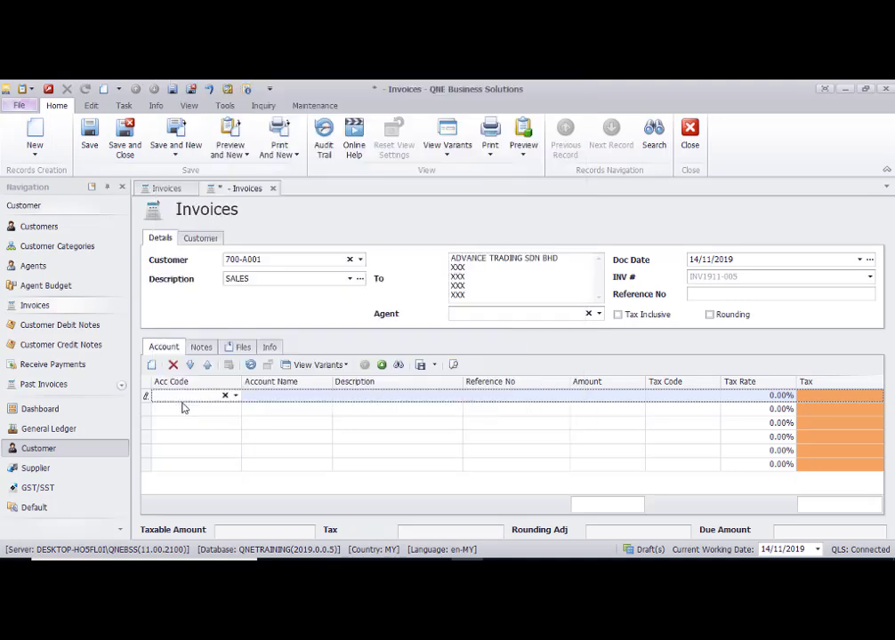
text(100-0100)
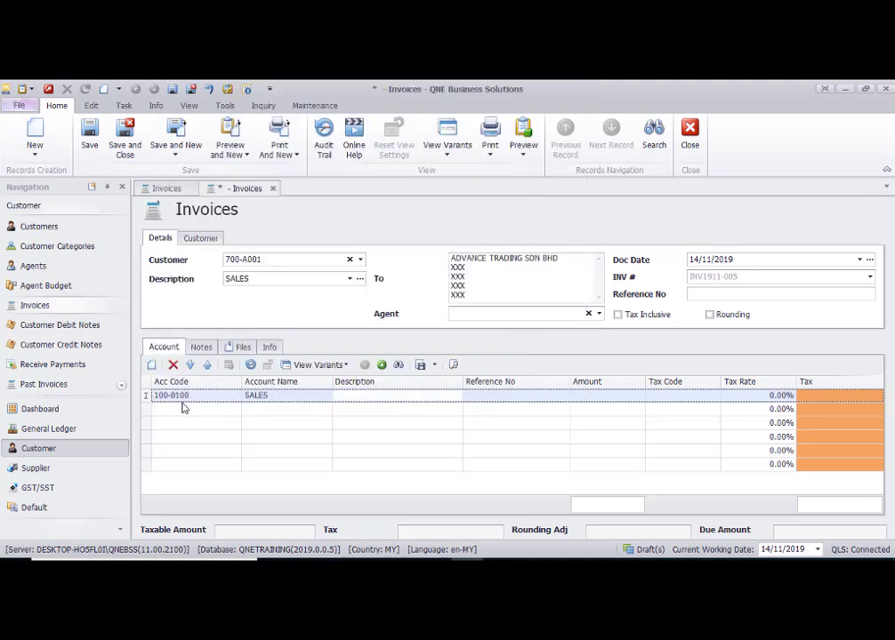
click(408, 401)
text(SALES)
key(Tab)
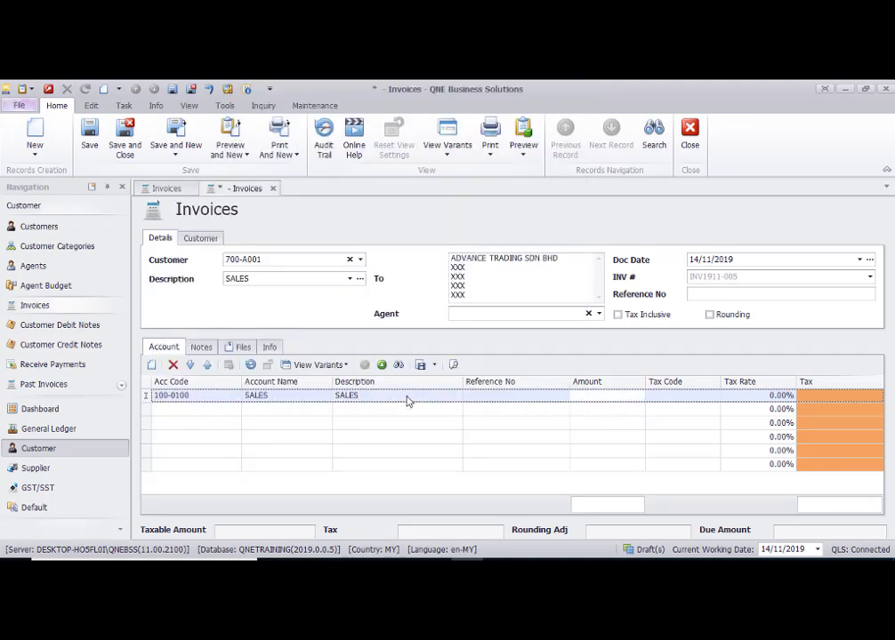
key(Tab)
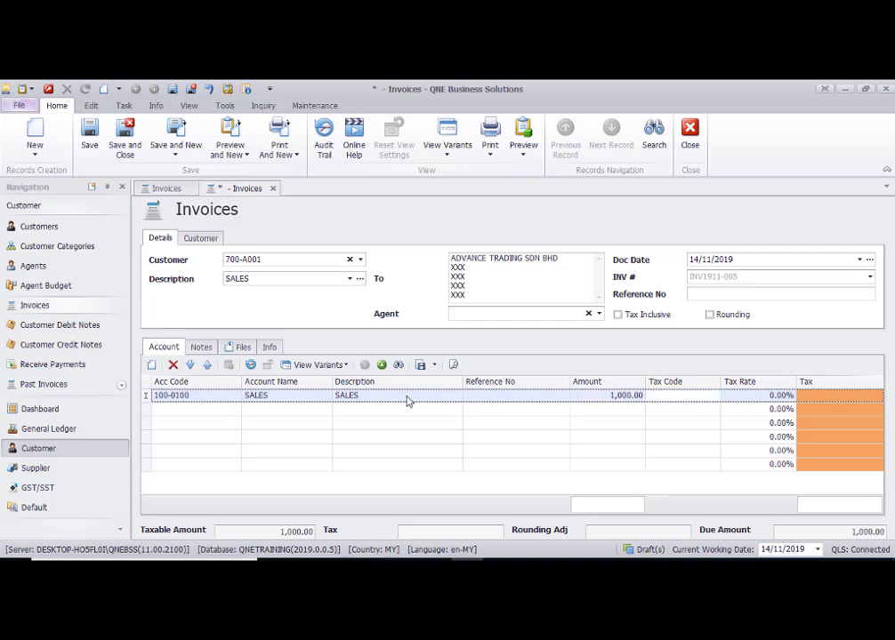
Step: Add a second line on account 100-0200 SALES - SERVICE, description SERVICE, amount 2,000.00, then save and close the invoice
click(188, 413)
click(188, 416)
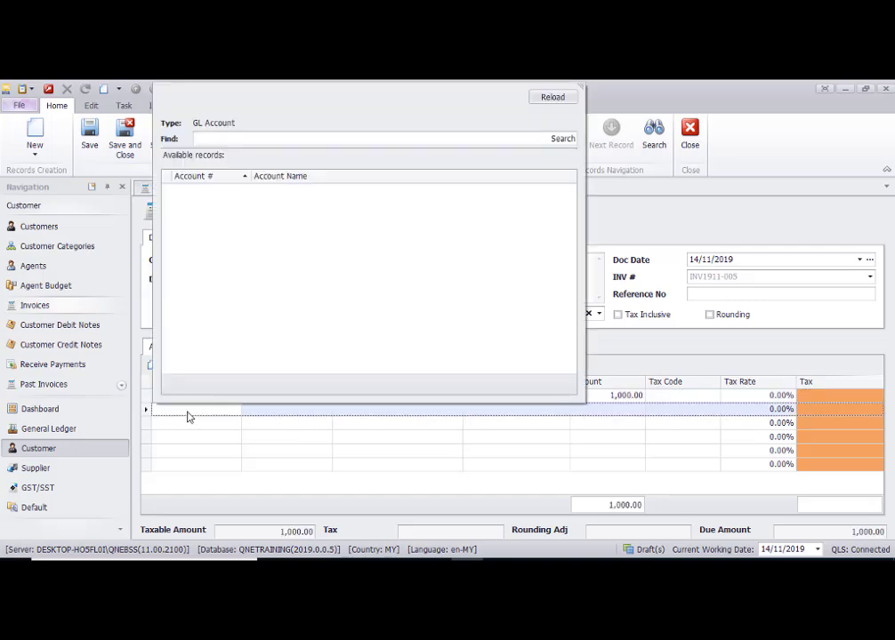
text(sales)
double_click(281, 204)
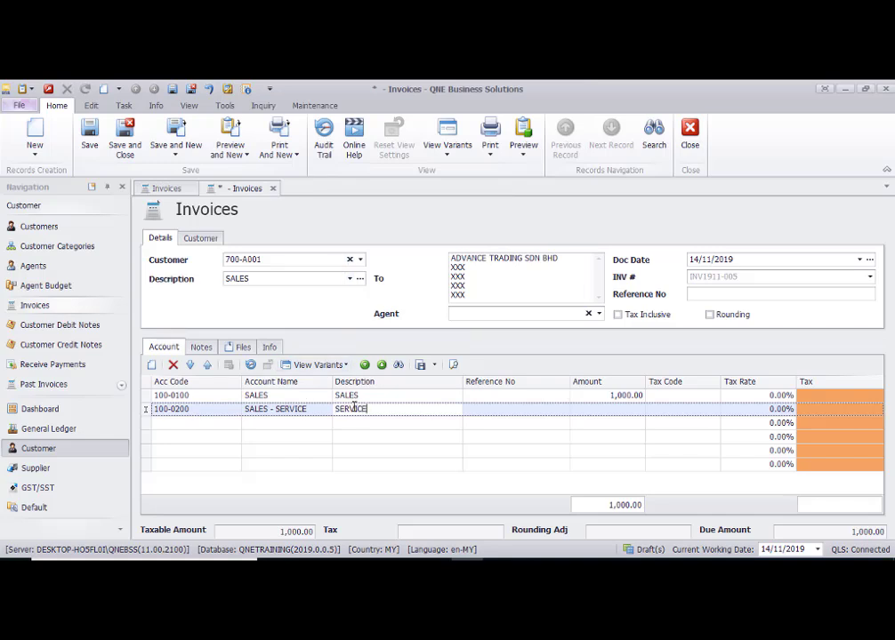
key(Tab)
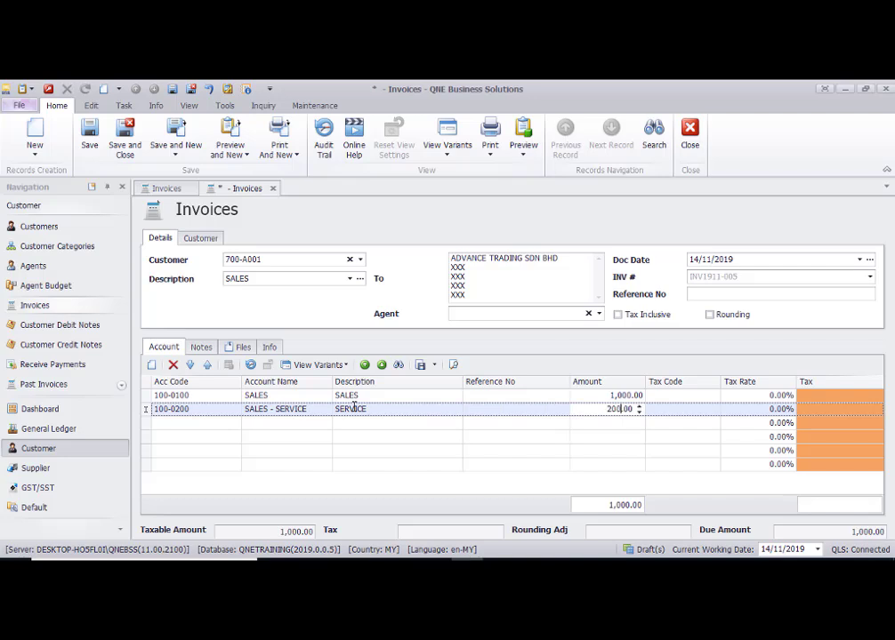
key(Tab)
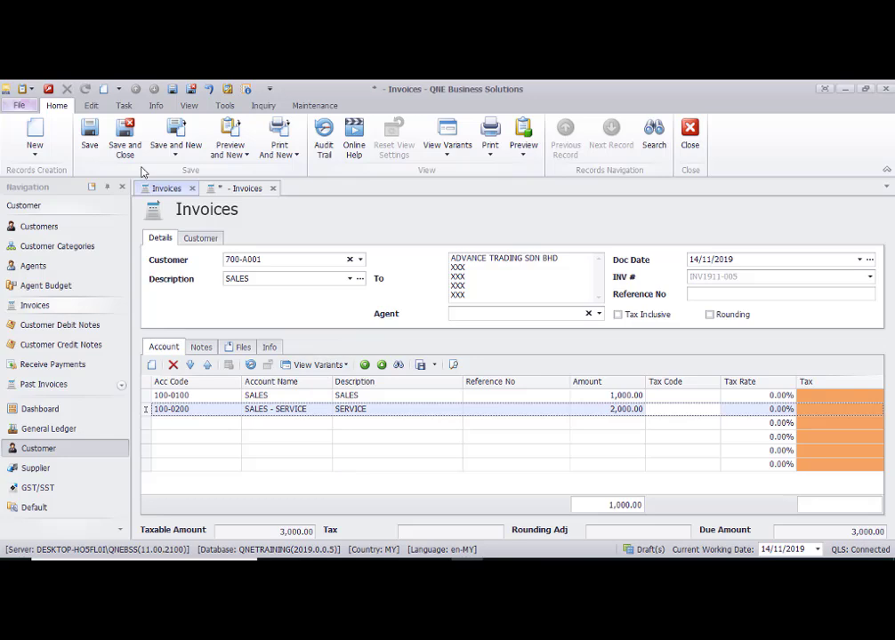
click(89, 135)
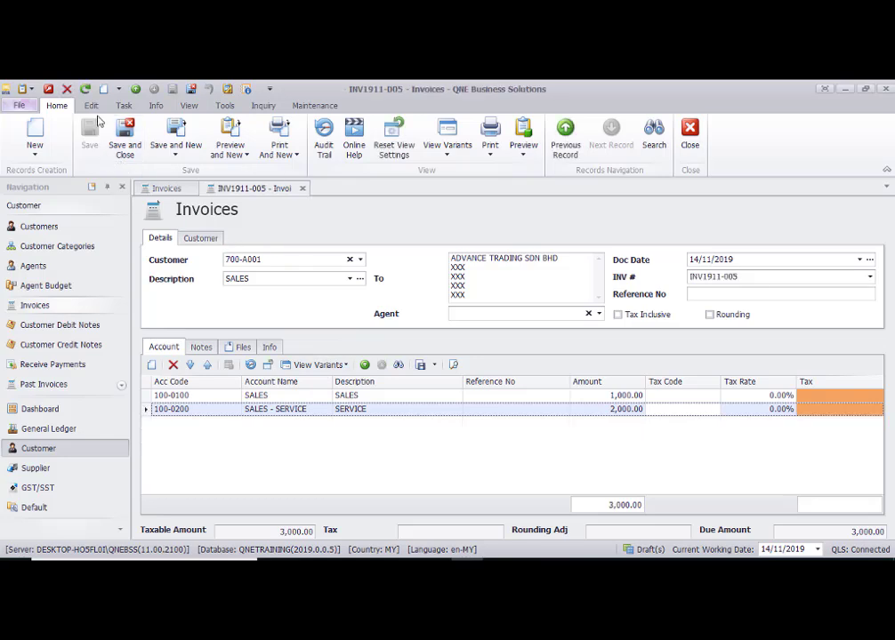
key(Escape)
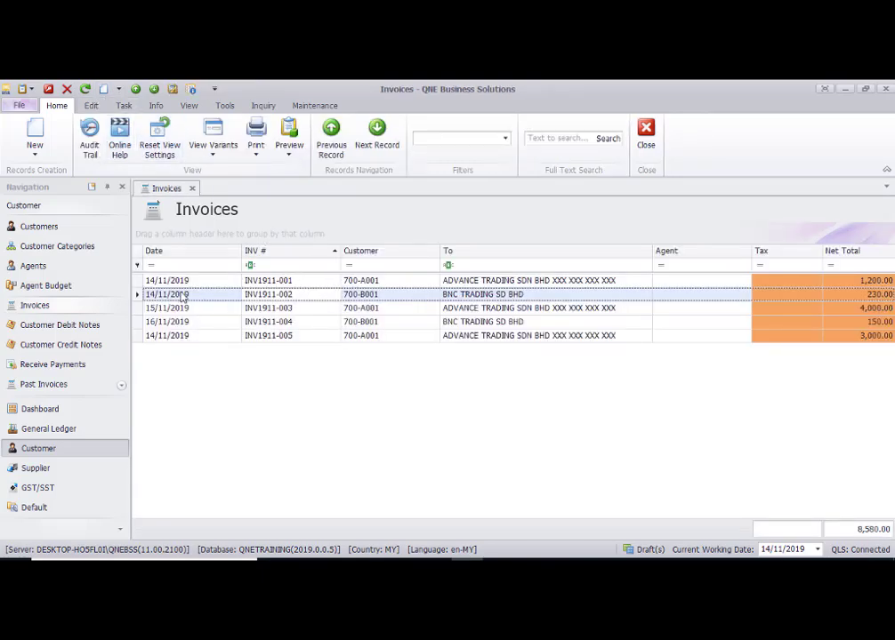
Step: Create, save and close an invoice for MAND SDN BHD with one line on account 100-0200 SALES - SERVICE, description SERVICE, amount 230.00
click(35, 135)
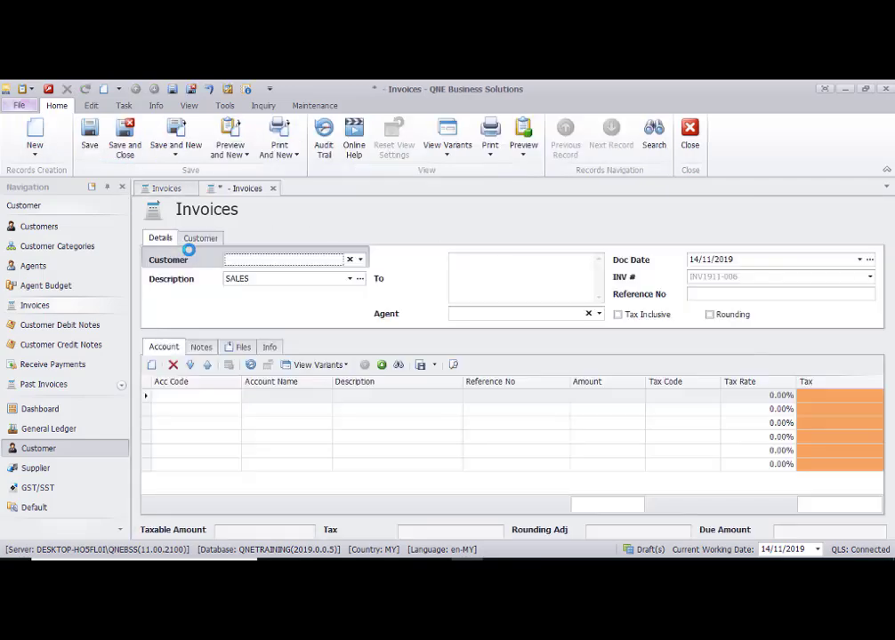
click(260, 260)
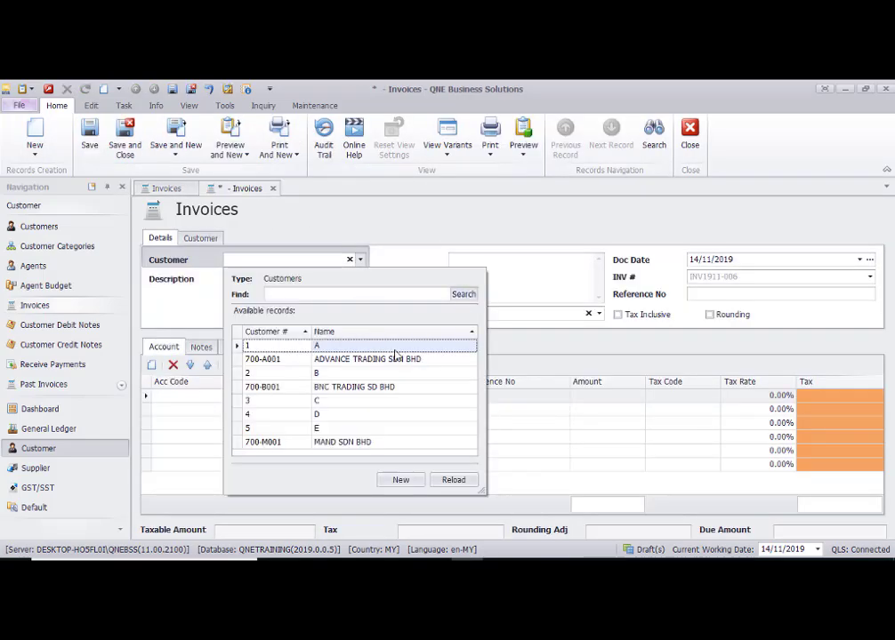
click(342, 443)
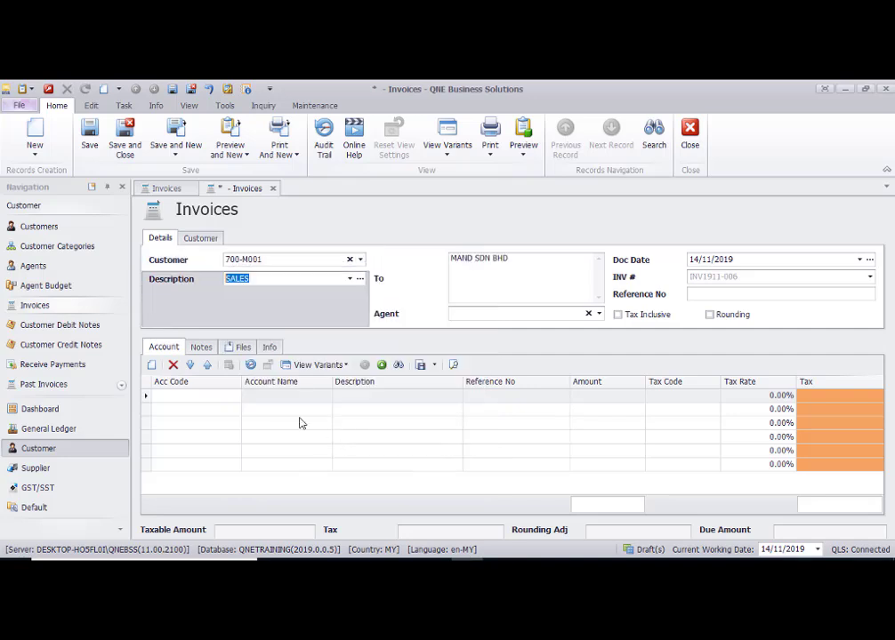
click(189, 402)
text(serv)
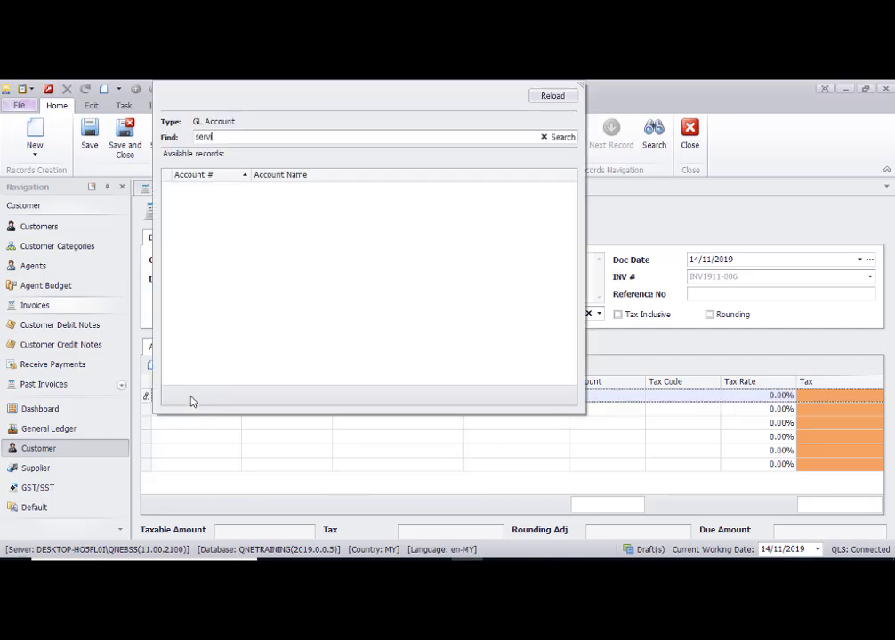
text(i)
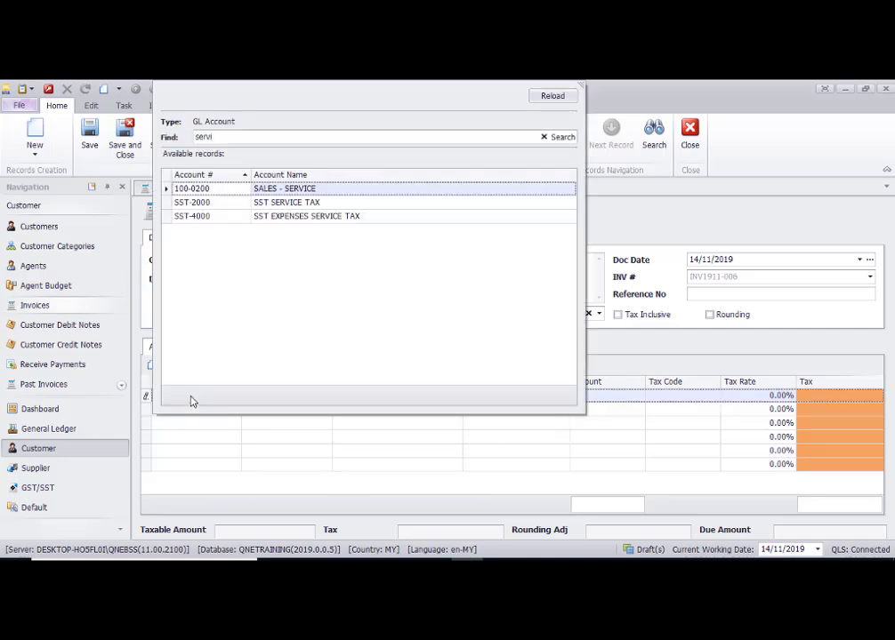
key(Return)
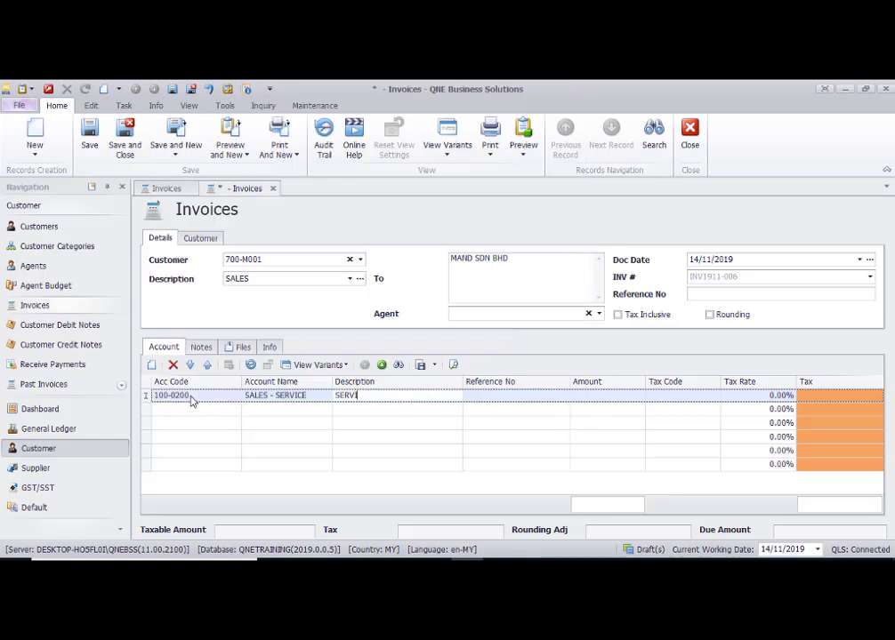
key(Tab)
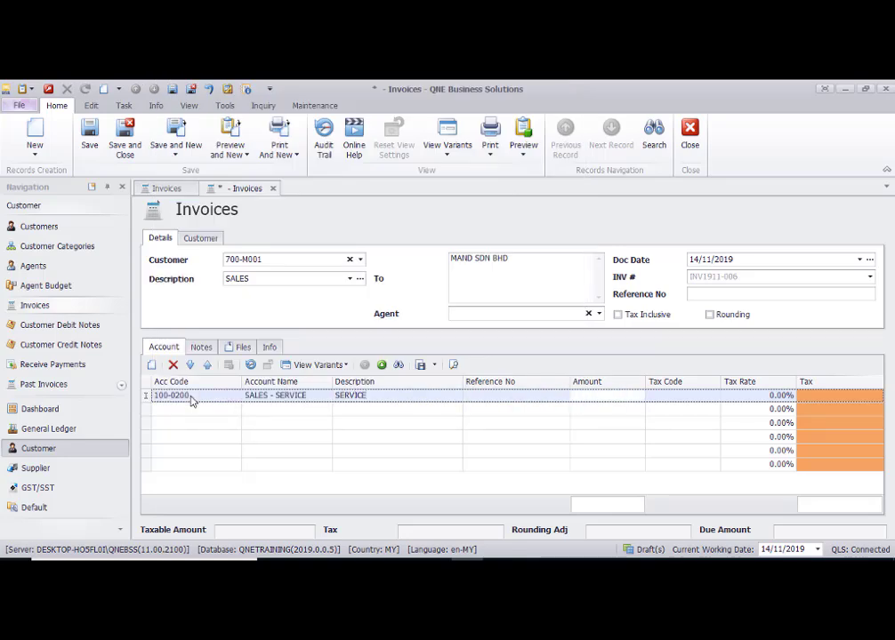
key(BackSpace)
key(ctrl+s)
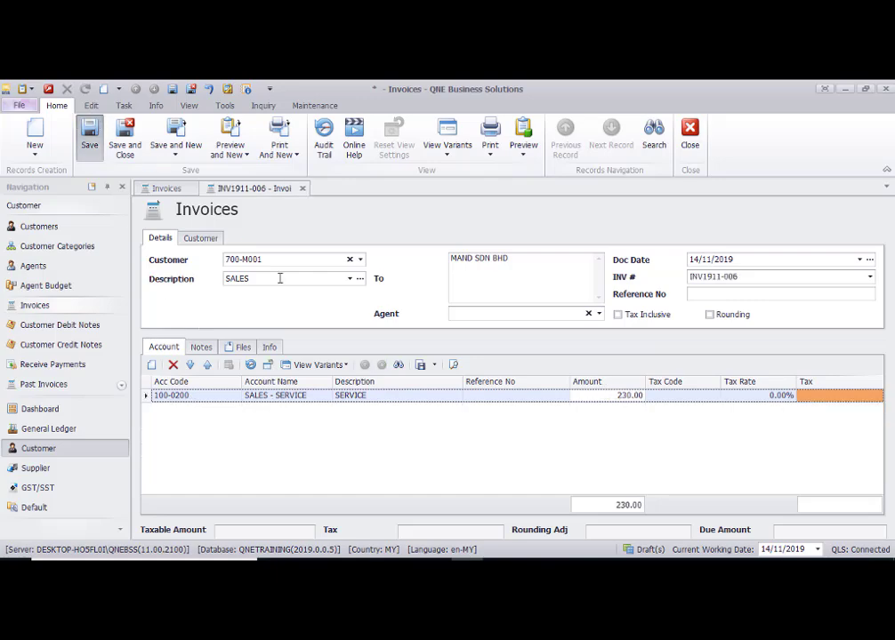
key(Escape)
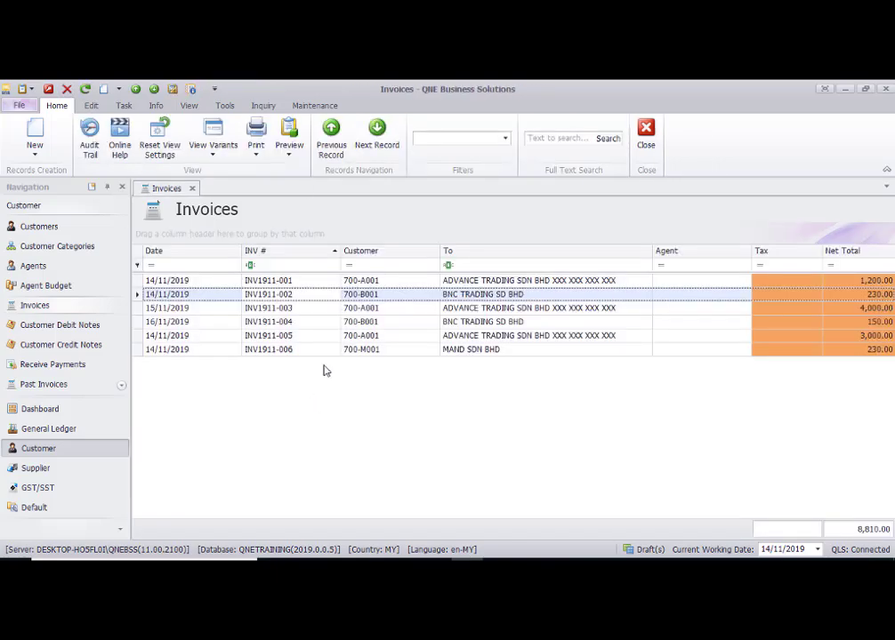
Step: Export invoices INV1911-005 and INV1911-006 to Excel through IO, saving the file on the Desktop as IO INVOICE 2
click(257, 336)
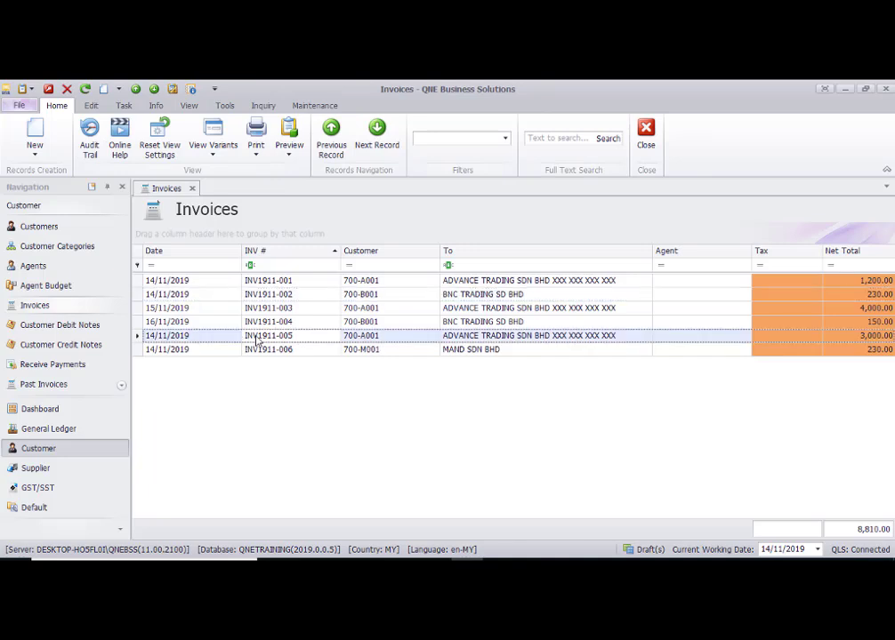
click(257, 352)
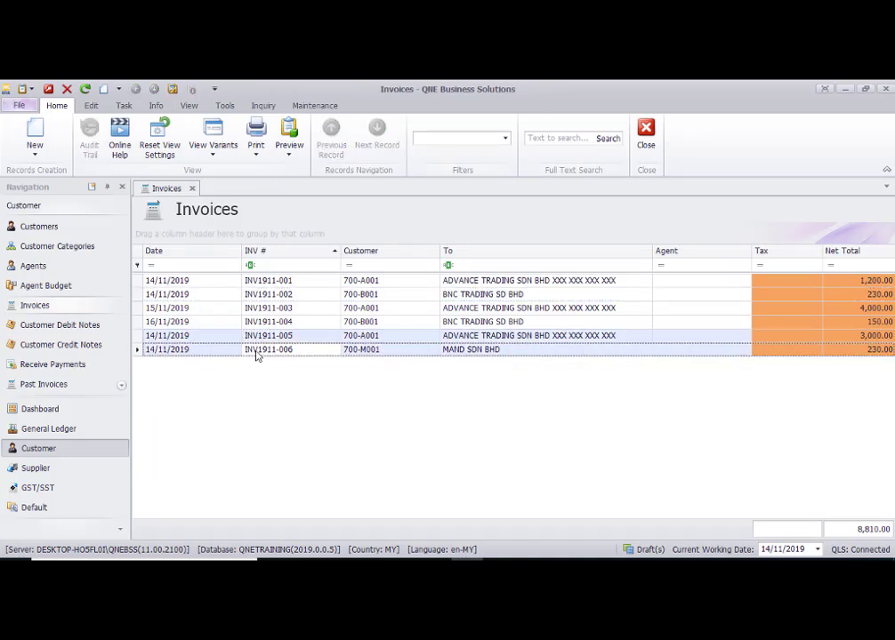
right_click(256, 353)
mouse_move(289, 408)
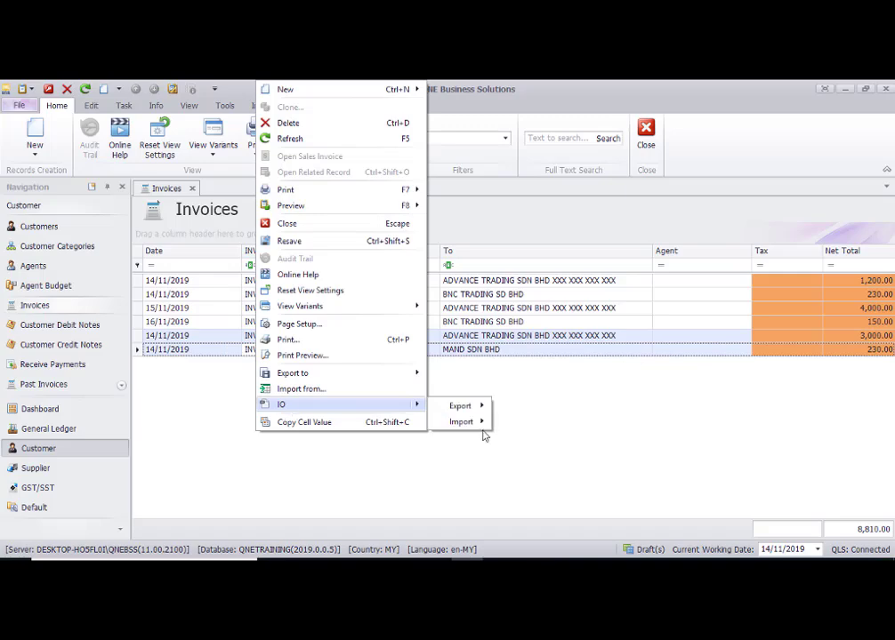
mouse_move(476, 407)
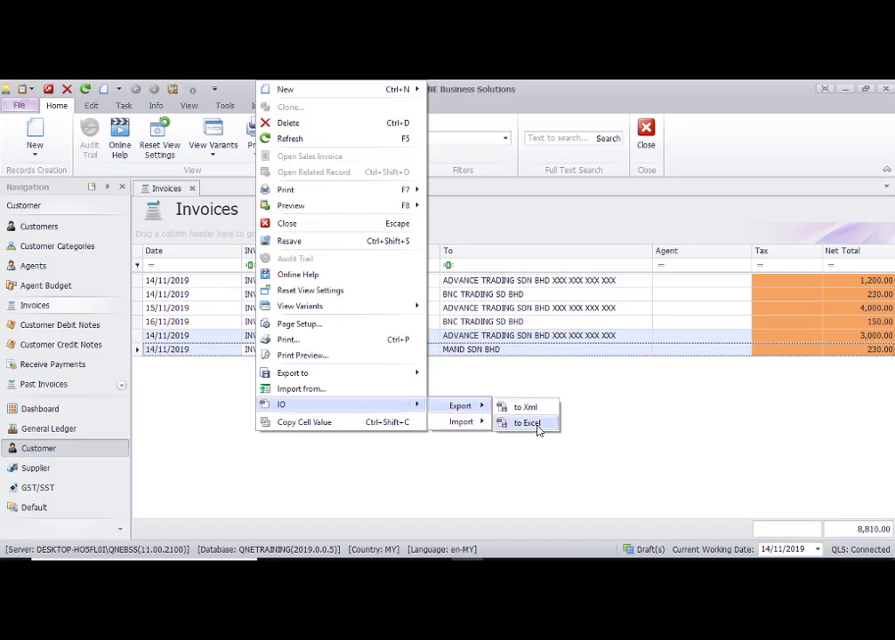
click(528, 423)
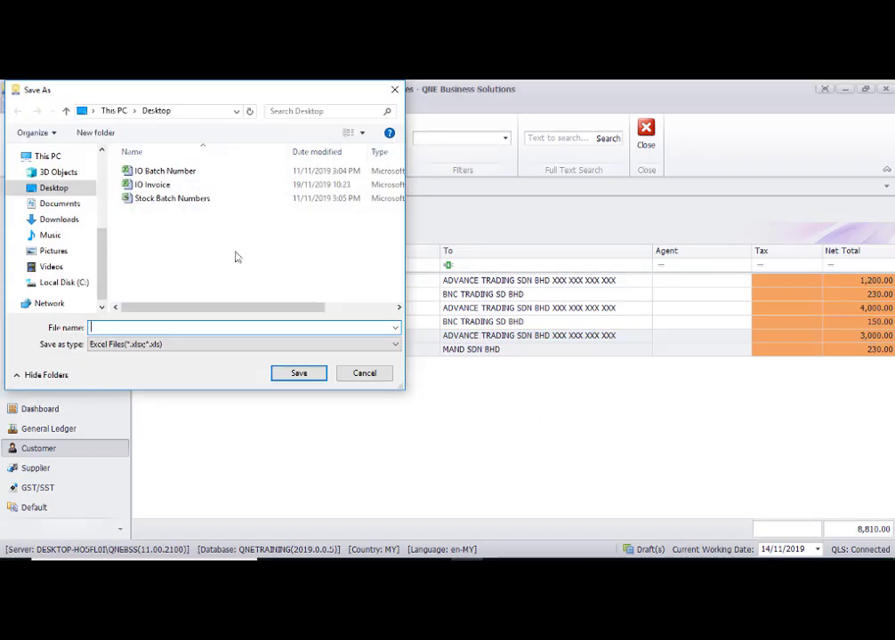
text(I)
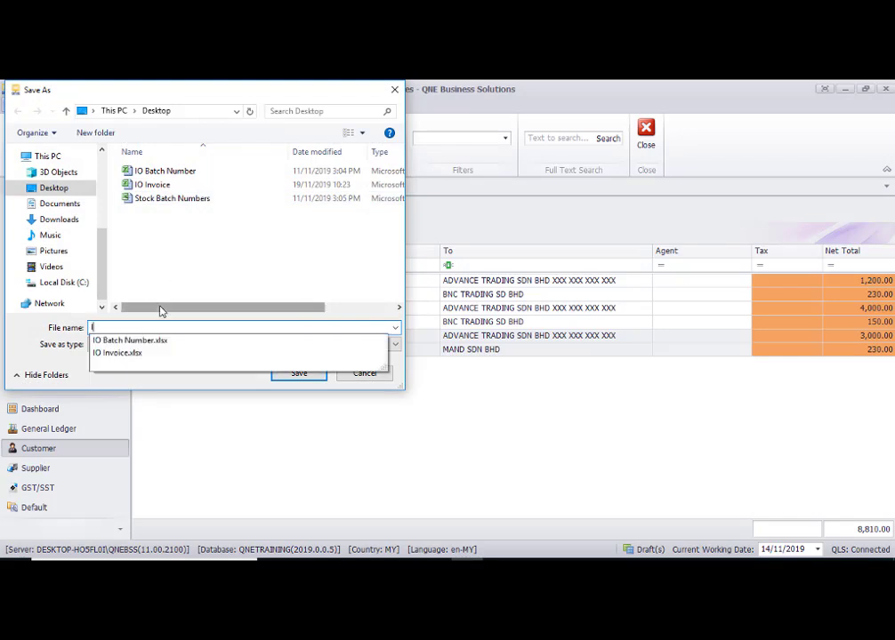
text(O INVOICE 2)
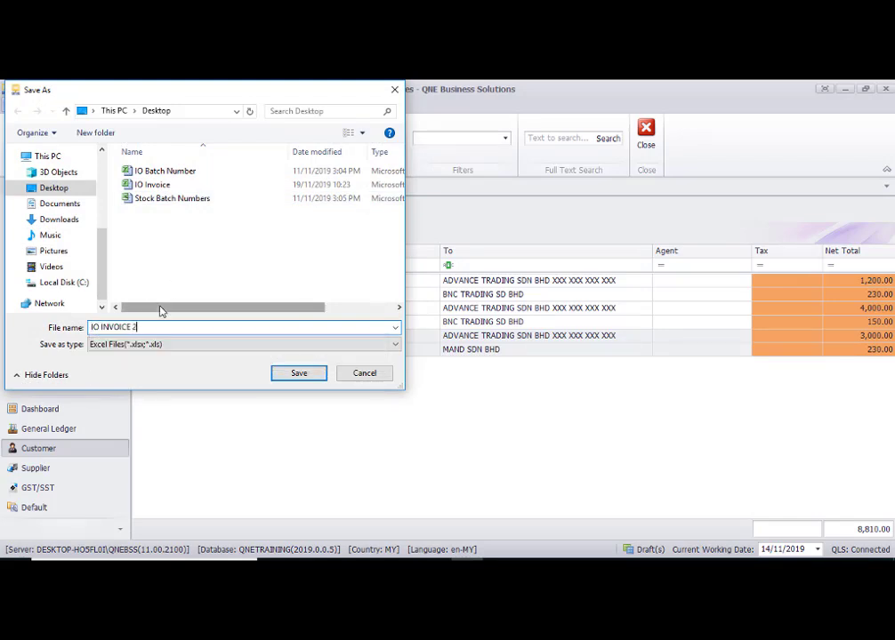
click(320, 375)
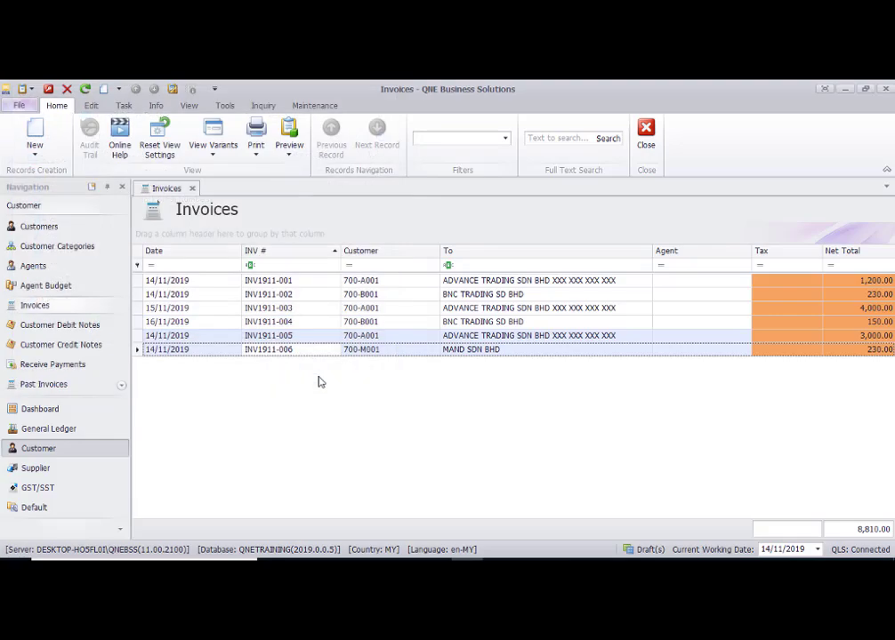
Step: Open the exported IO INVOICE 2 workbook from the desktop and examine the first invoice's two rows, including GLAccount and Description
click(844, 89)
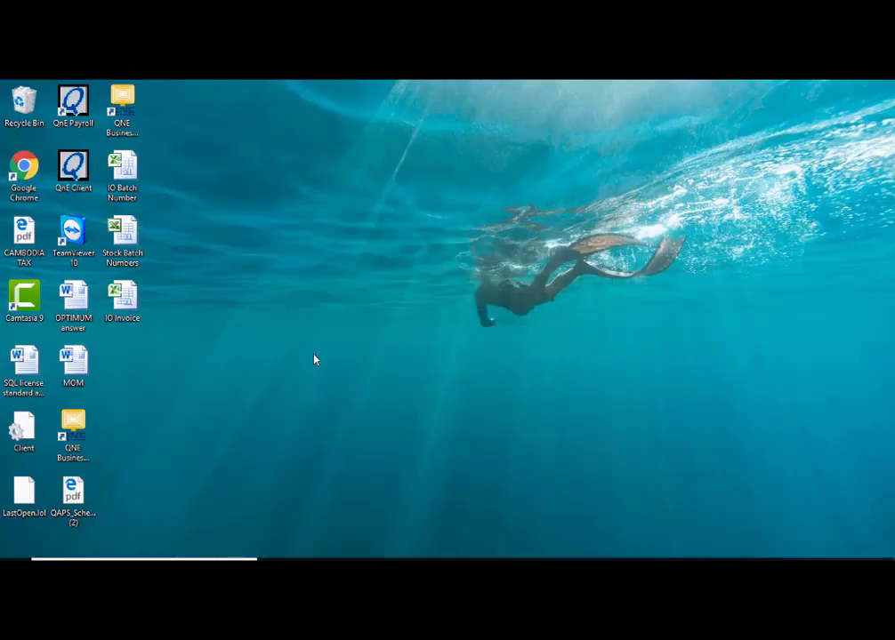
double_click(136, 361)
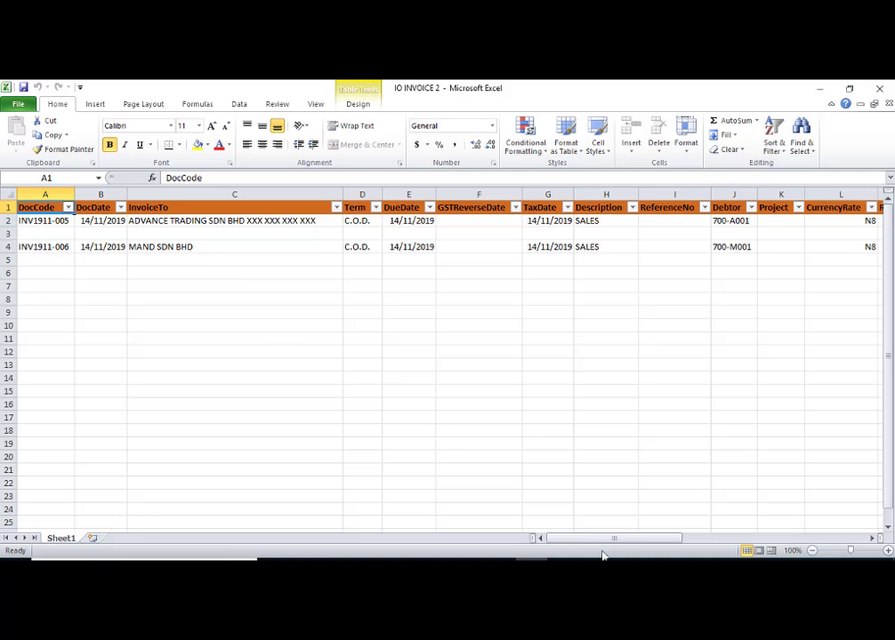
drag(21, 220, 19, 233)
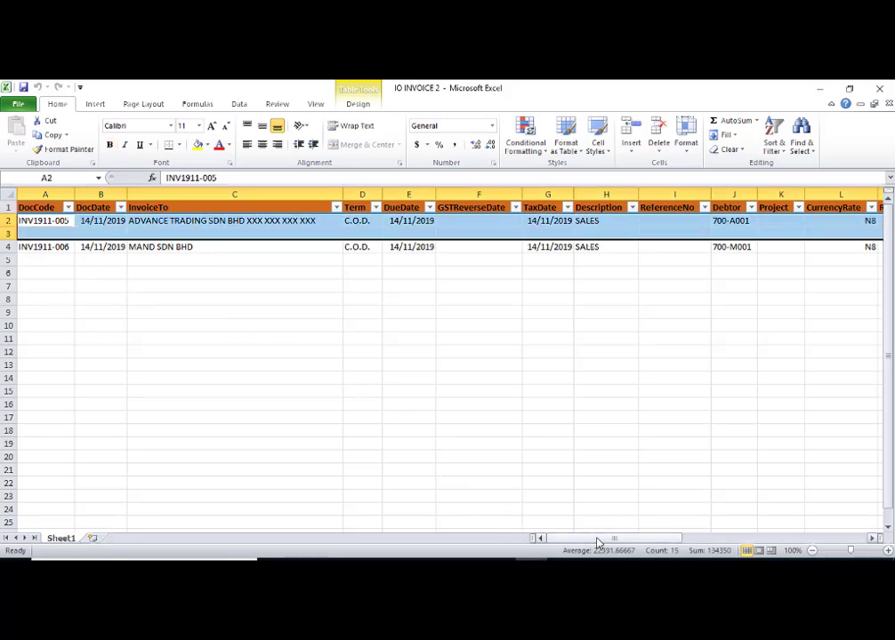
drag(597, 539, 666, 542)
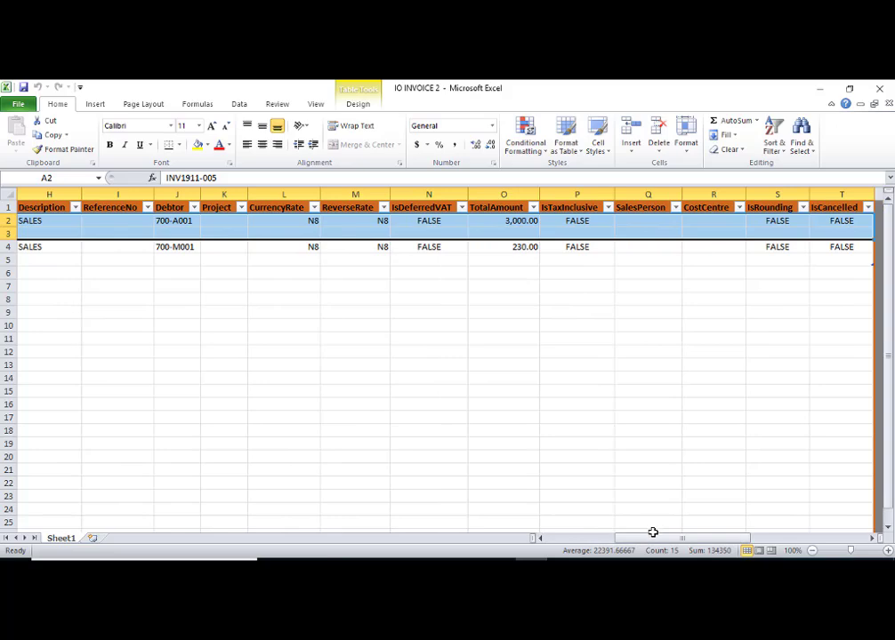
drag(708, 539, 832, 541)
mouse_move(130, 218)
mouse_down()
mouse_move(199, 220)
mouse_move(194, 236)
mouse_move(136, 234)
mouse_up()
click(211, 222)
click(212, 234)
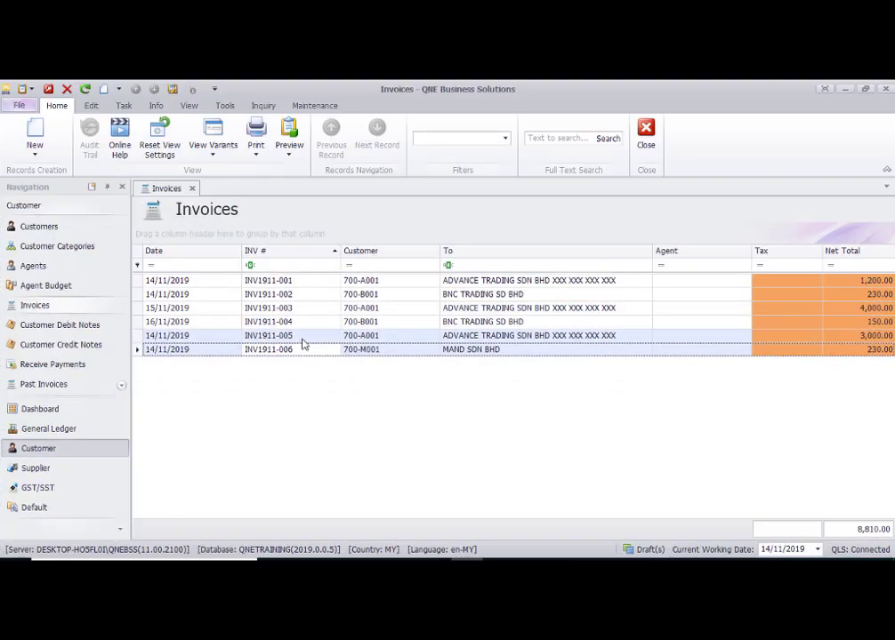
Step: Compare invoice INV1911-005 in QNE with its rows in the IO INVOICE 2 workbook: header columns, GLAccount, Description, Amount and the second row's blank header
click(301, 340)
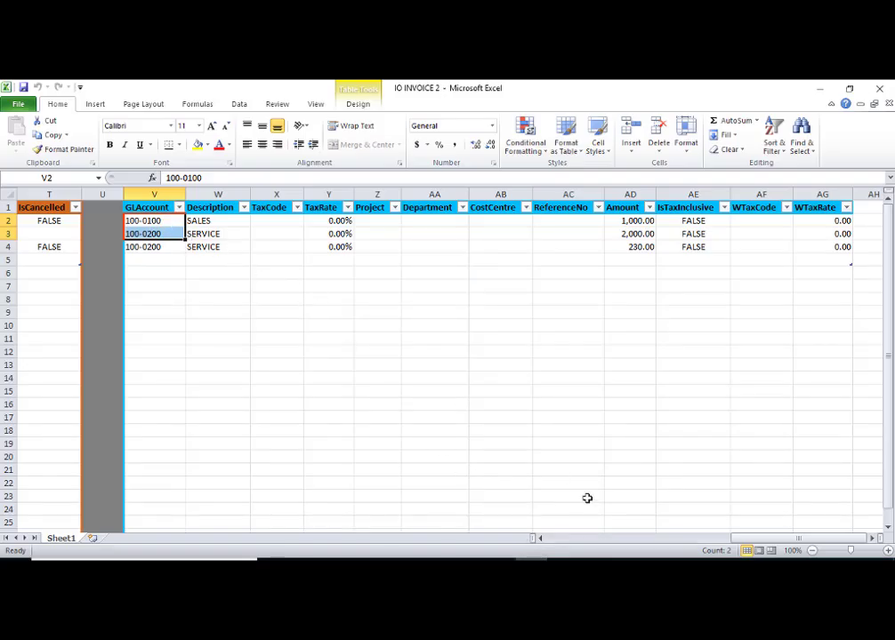
drag(752, 542, 382, 521)
click(37, 222)
drag(37, 222, 830, 215)
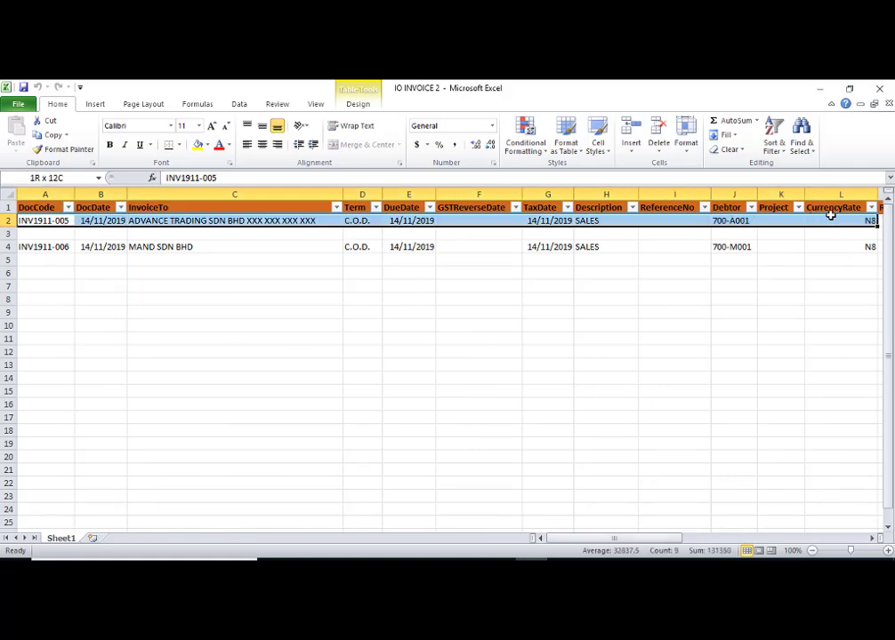
click(26, 233)
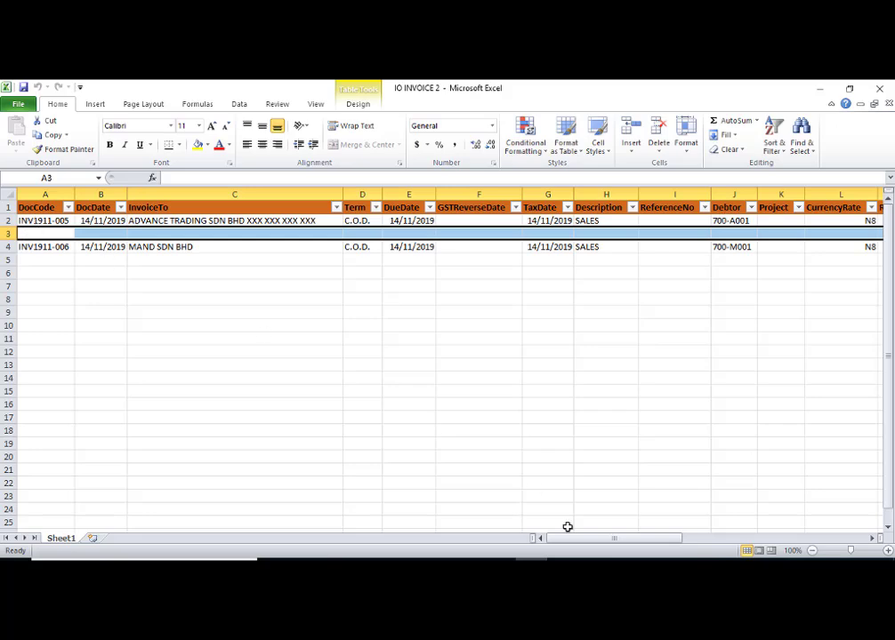
drag(583, 540, 765, 545)
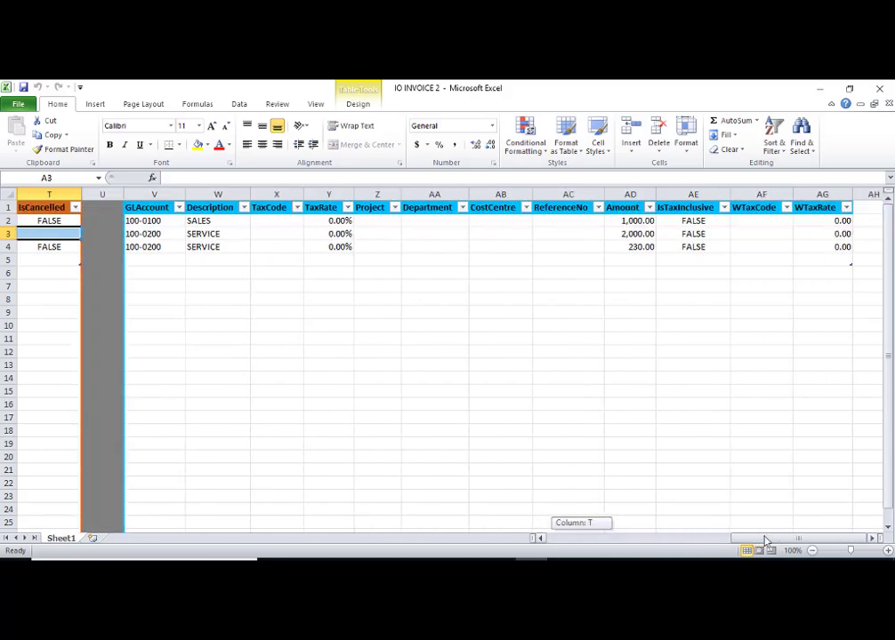
click(142, 221)
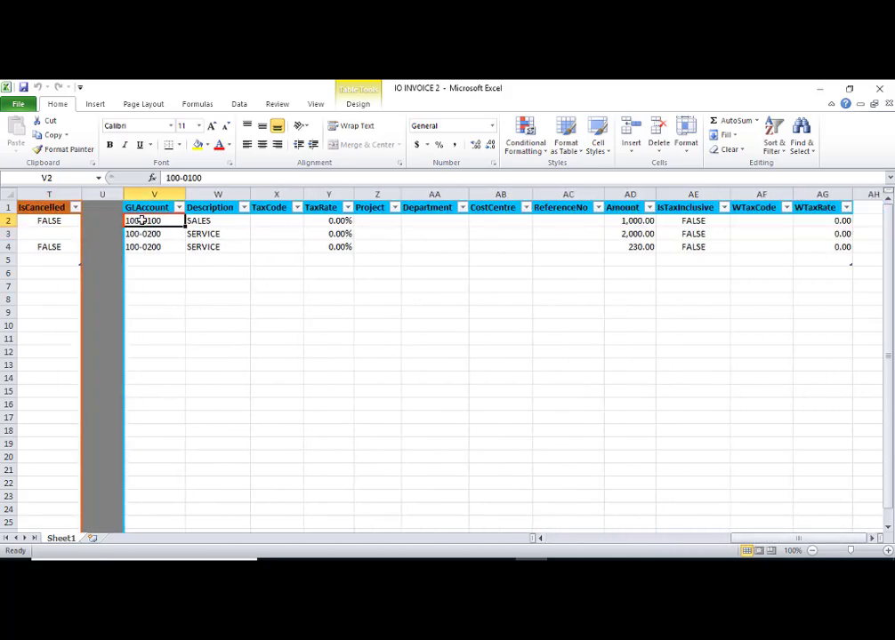
click(219, 220)
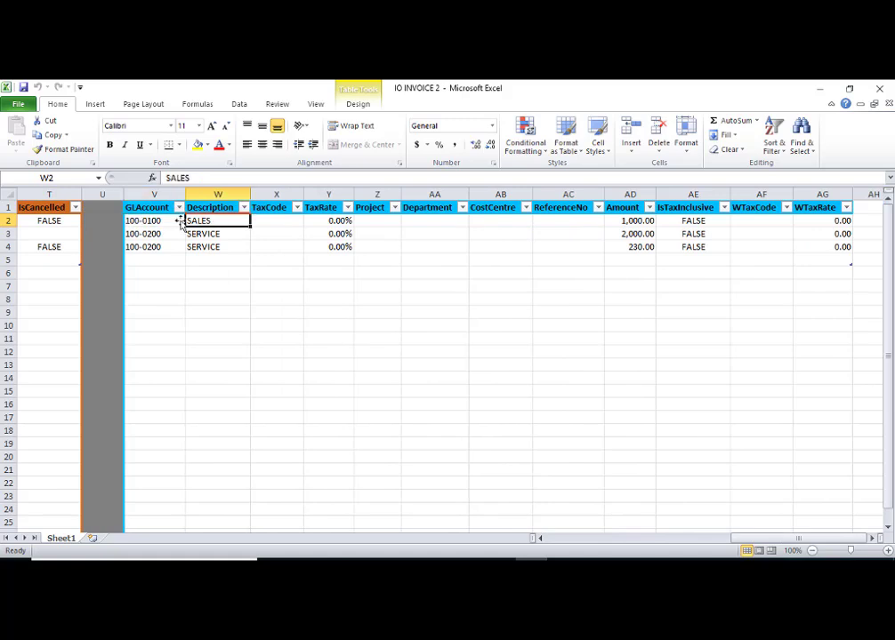
click(635, 220)
click(162, 234)
drag(162, 234, 635, 235)
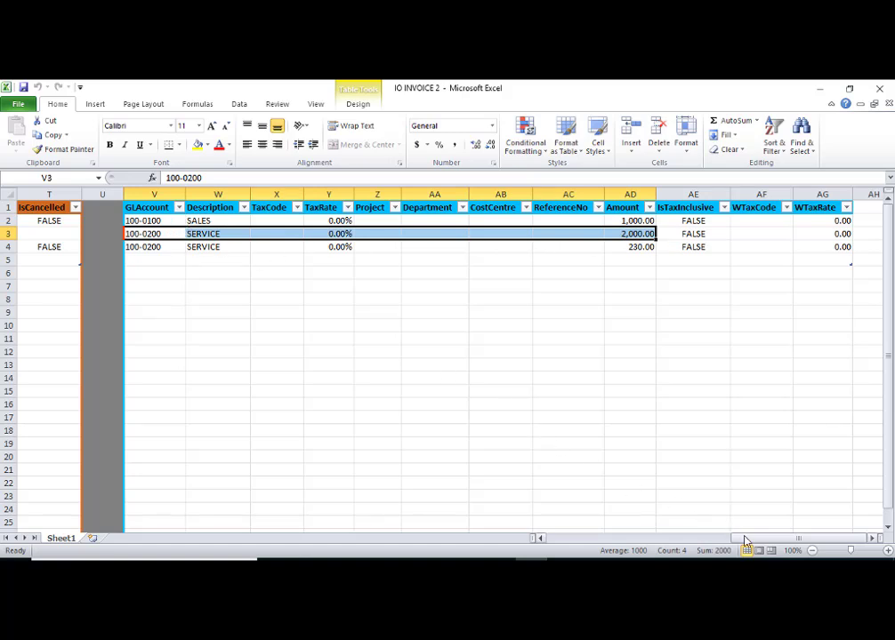
drag(749, 541, 750, 542)
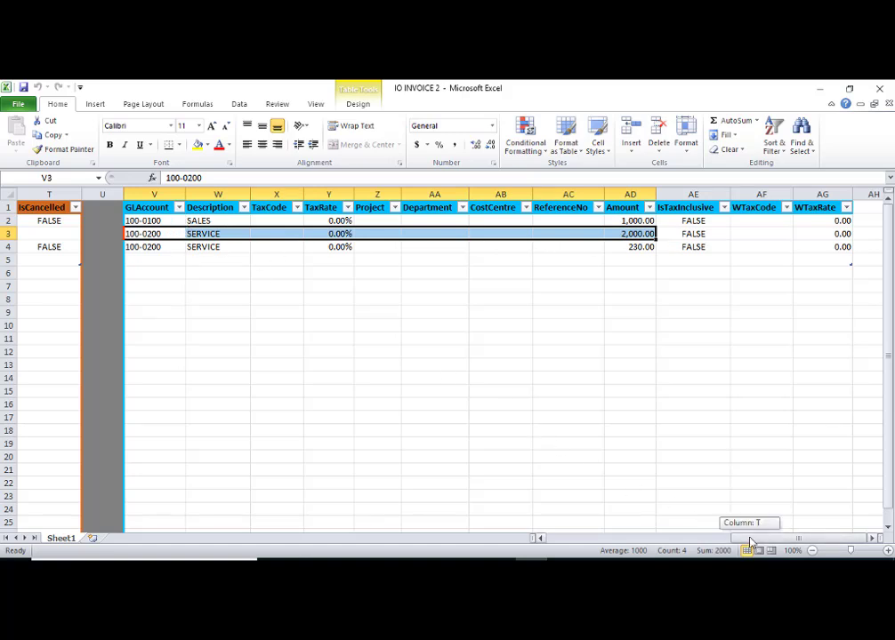
drag(661, 554, 14, 234)
click(26, 233)
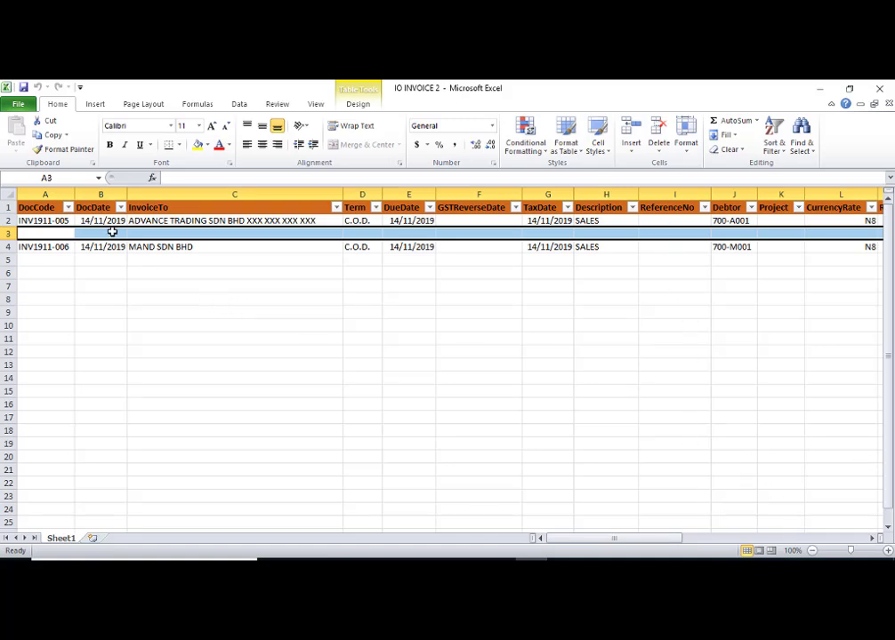
Step: Set the DocCode of the ADVANCE TRADING SDN BHD invoice to INV1911-007 and of the MAND SDN BHD invoice to INV1911-008
click(35, 222)
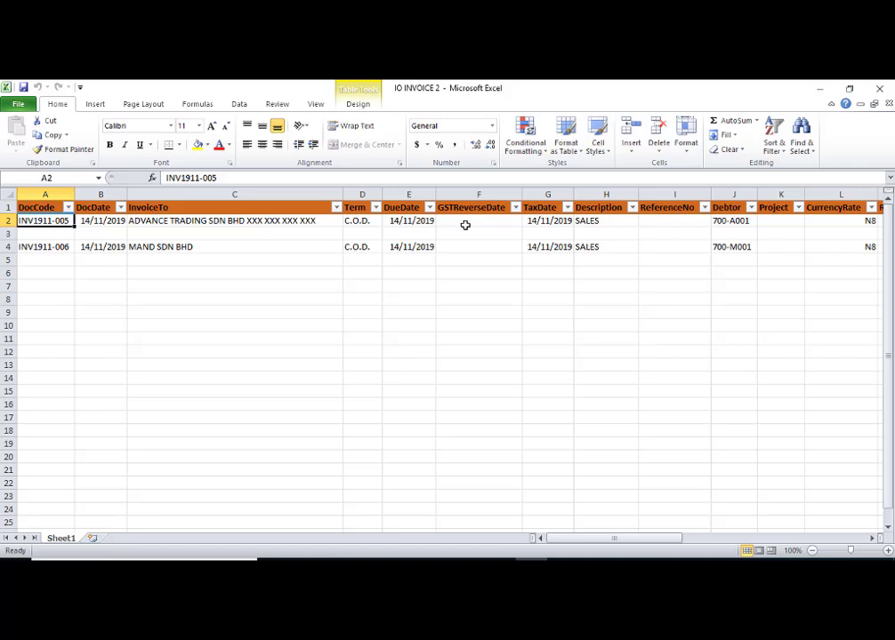
click(250, 178)
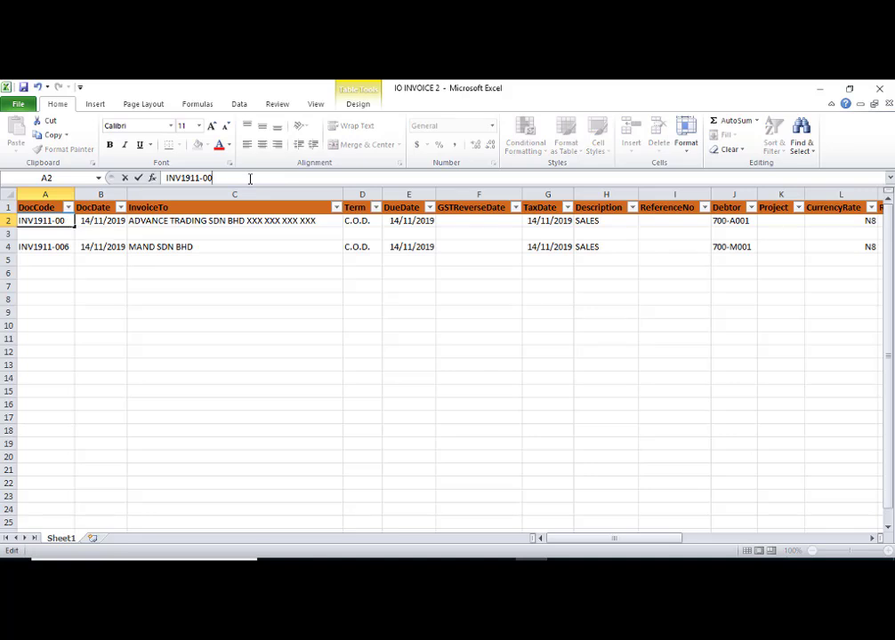
click(222, 256)
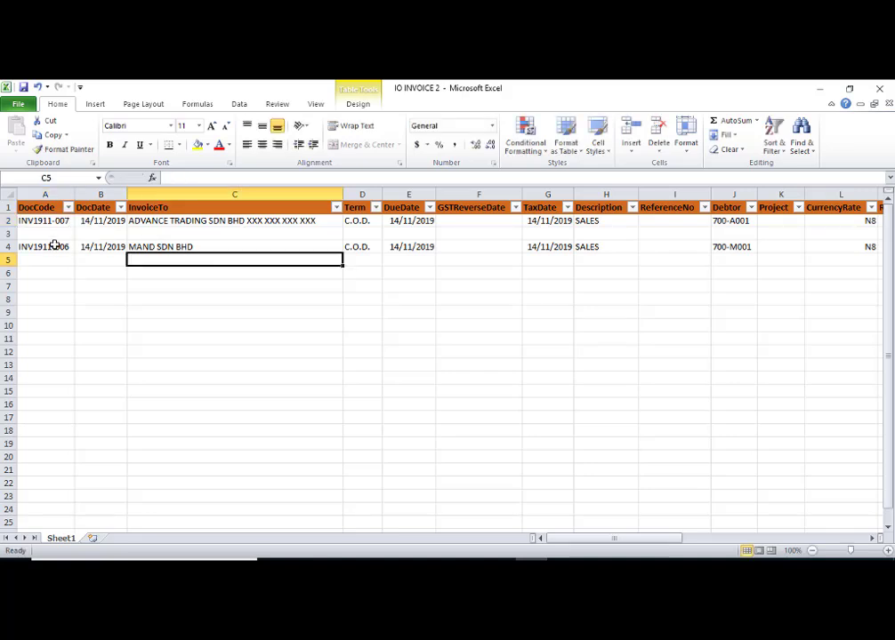
click(54, 244)
click(256, 178)
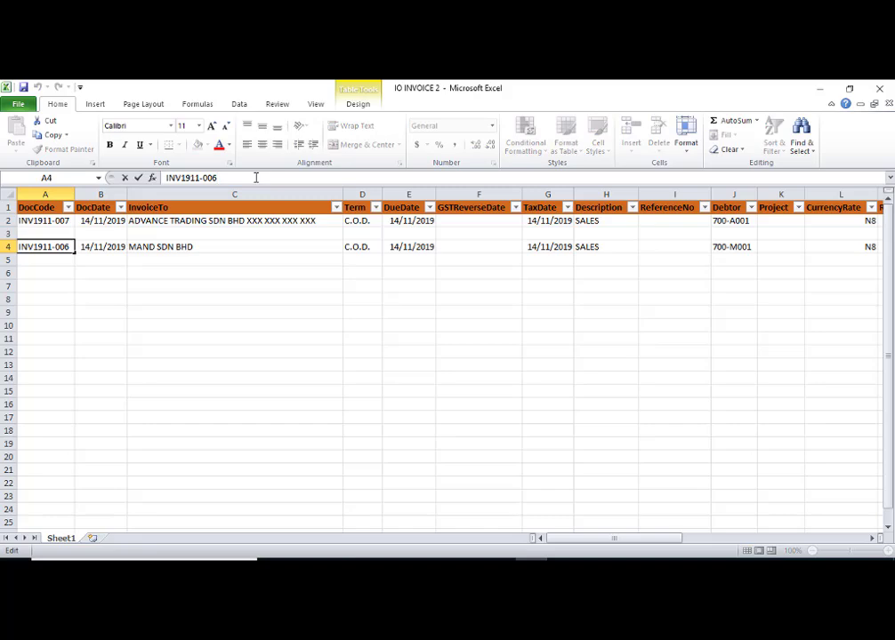
text(8)
click(267, 299)
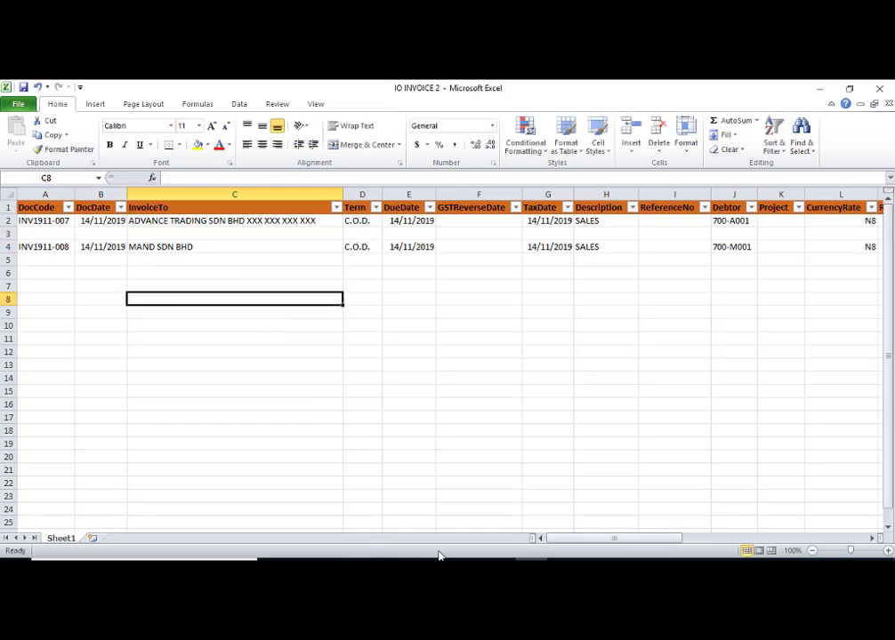
Step: Check the last invoice number in the QNE Invoices list against the new DocCodes in the IO INVOICE 2 workbook
key(alt+Tab)
click(654, 135)
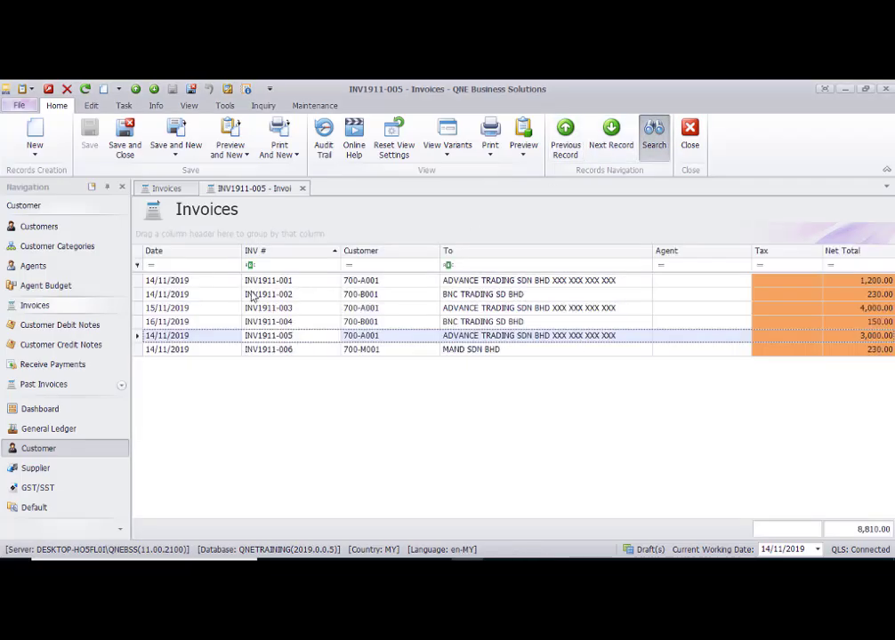
click(318, 352)
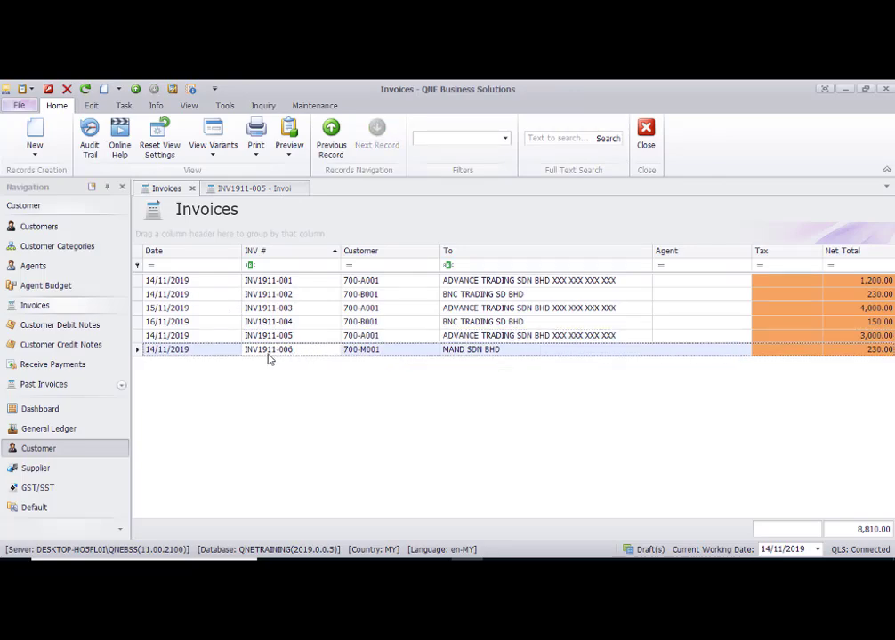
key(alt+Tab)
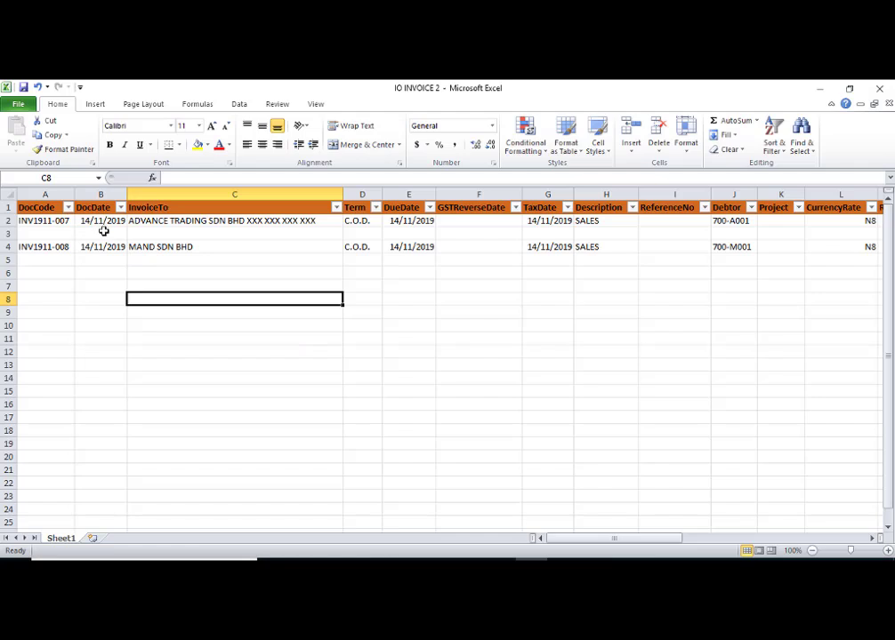
click(71, 247)
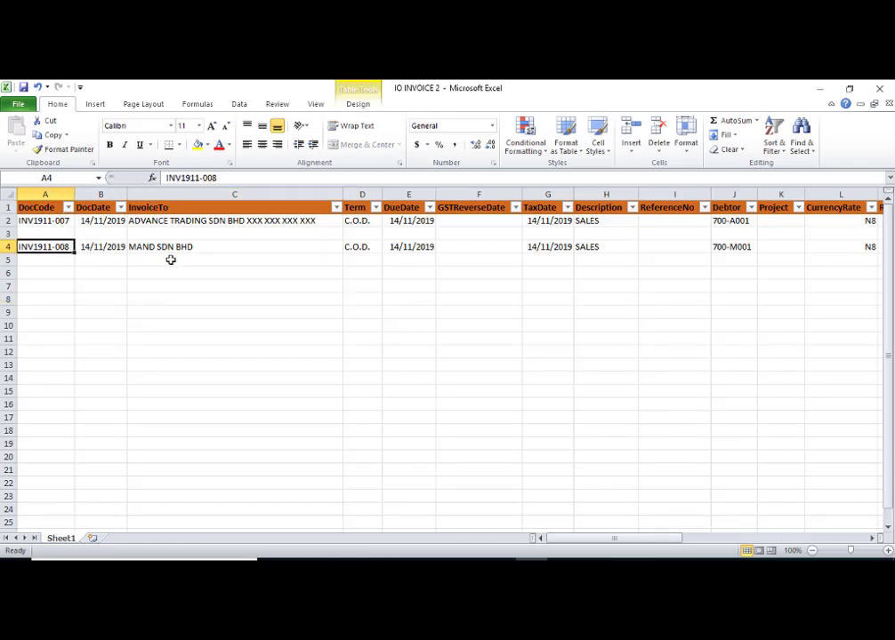
click(39, 221)
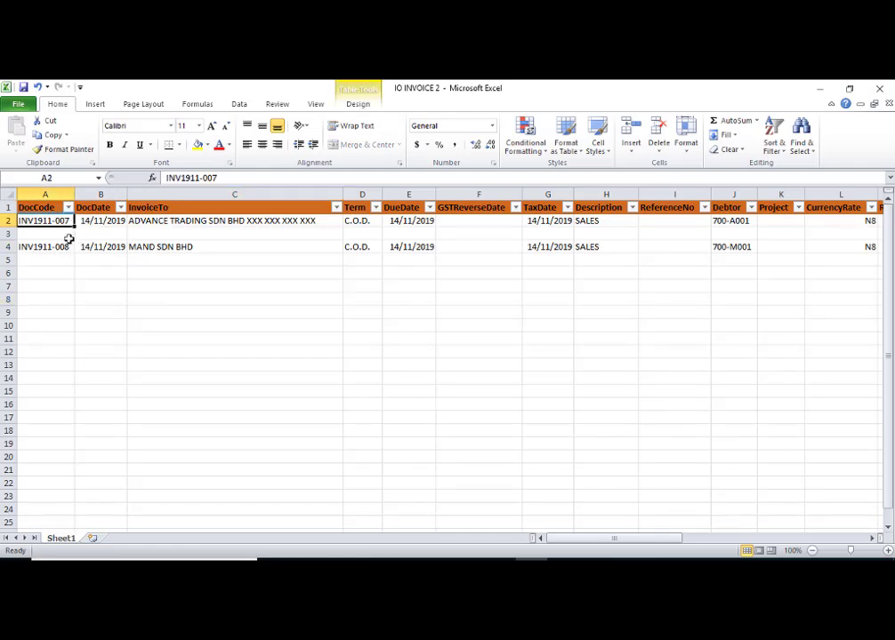
click(71, 246)
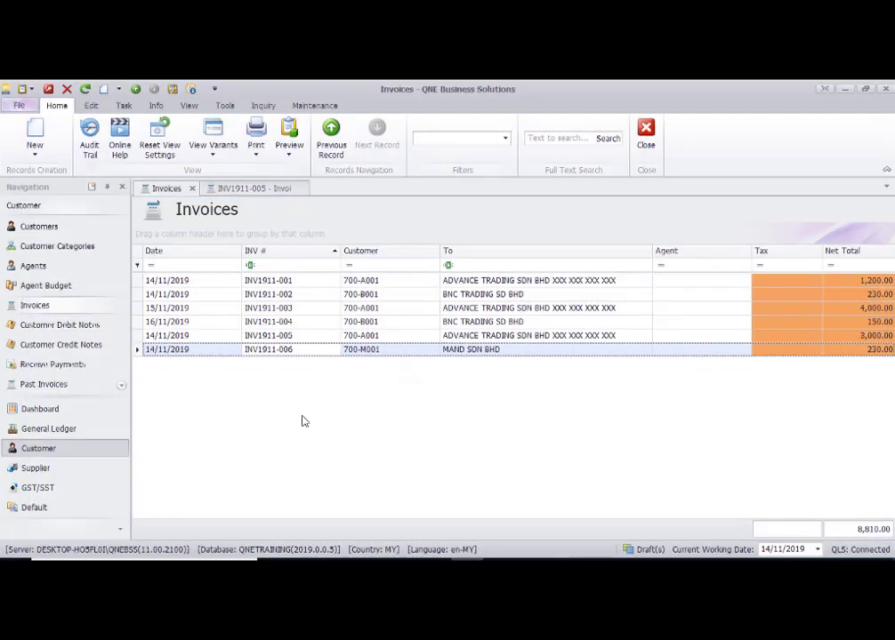
Step: Import the IO INVOICE 2 workbook from Excel through IO into the Invoices list, and check the account lines of invoice INV1911-007
right_click(302, 425)
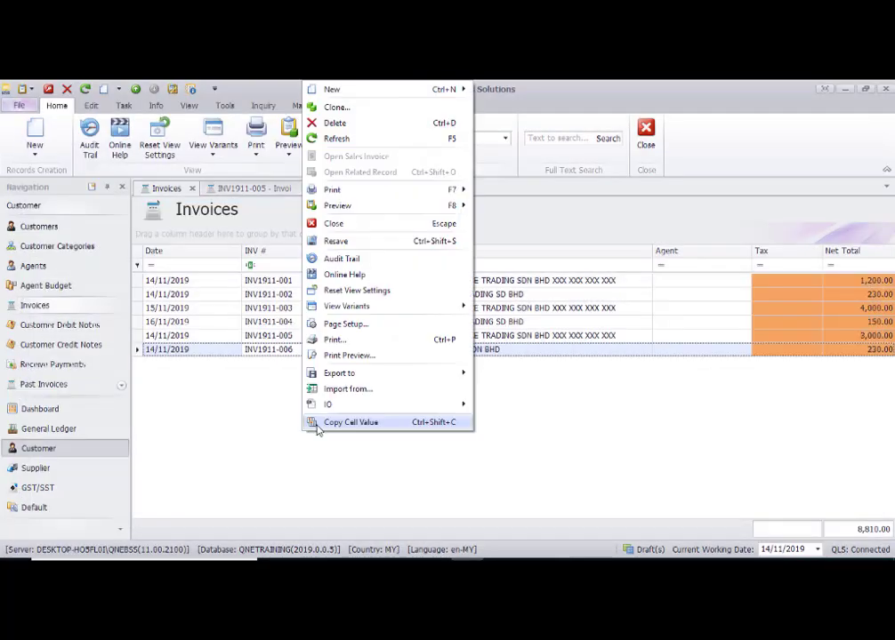
mouse_move(448, 412)
mouse_move(526, 422)
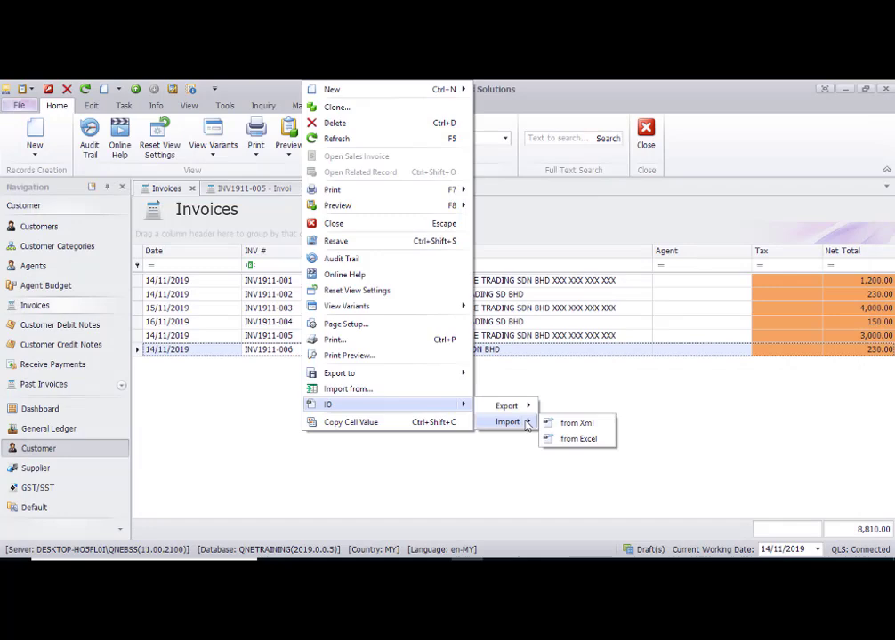
click(556, 439)
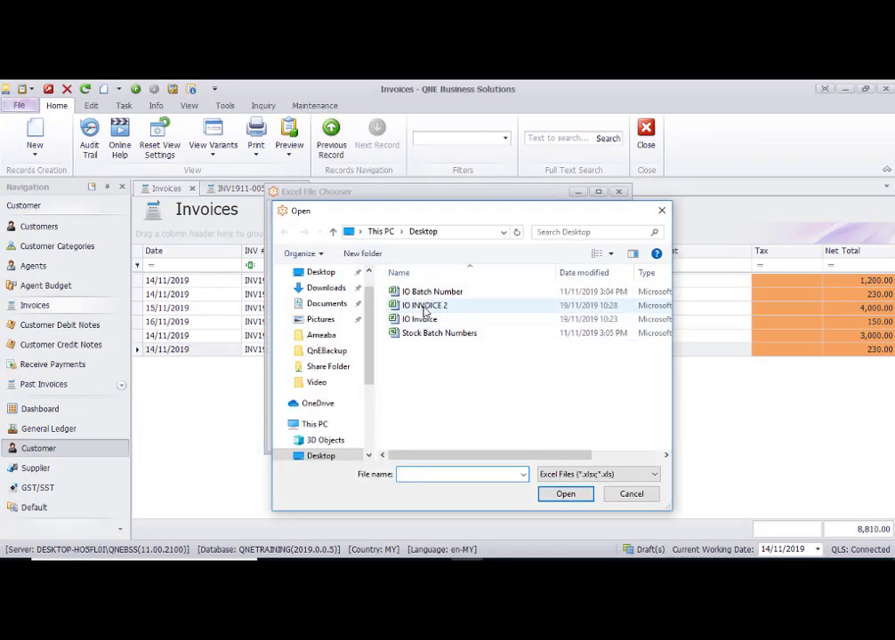
double_click(414, 304)
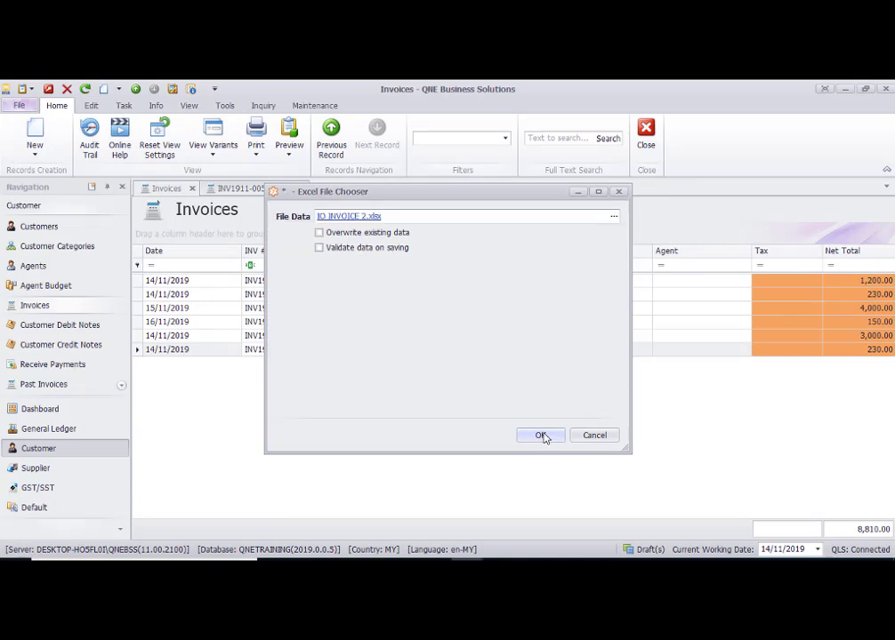
click(539, 436)
click(305, 367)
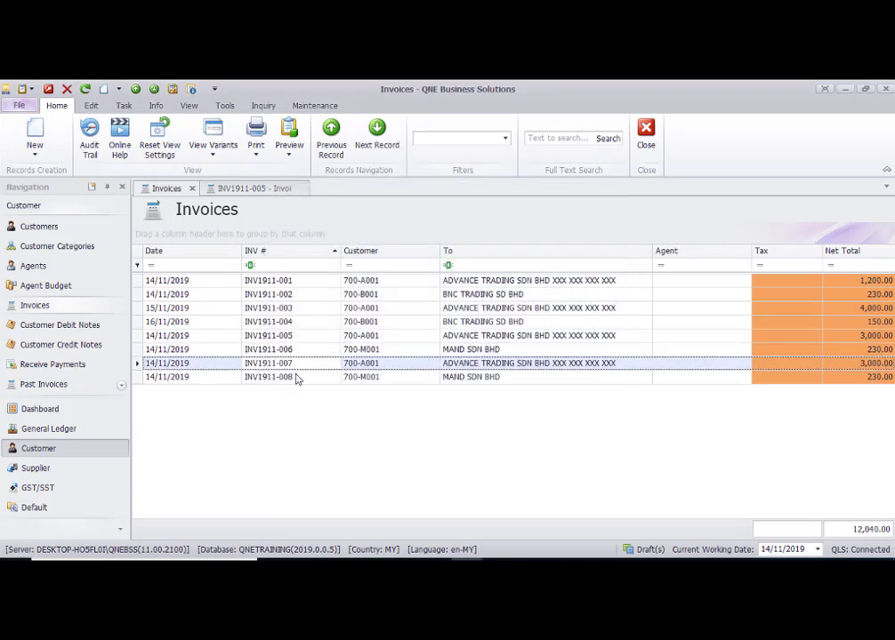
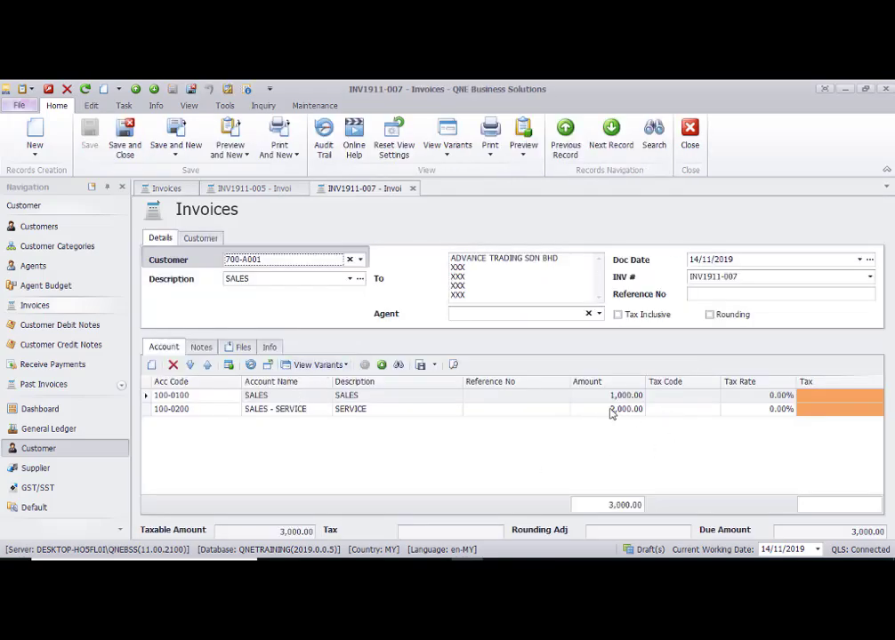
key(Escape)
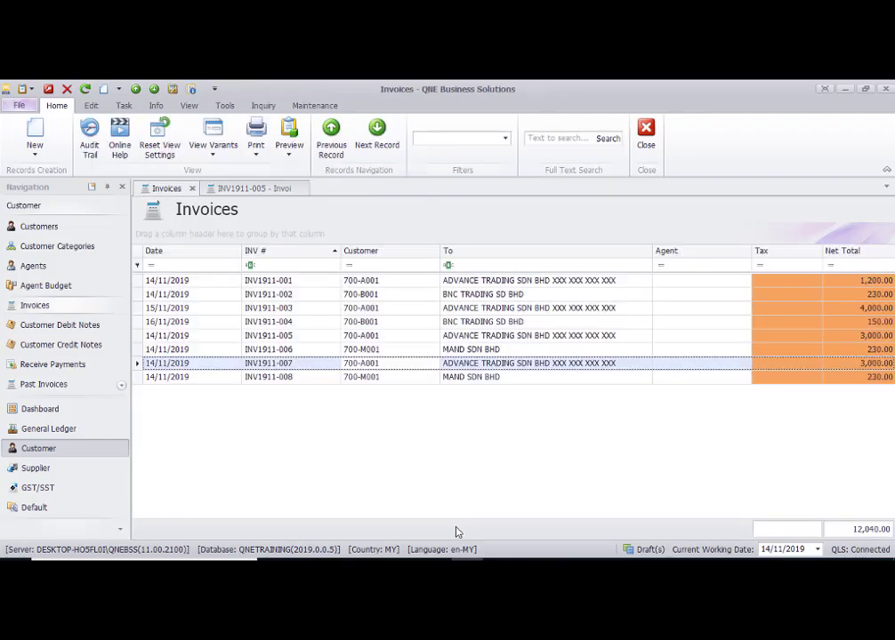
Step: Reopen the IO INVOICE 2 workbook and set the ADVANCE TRADING SDN BHD DocCode to INV1911-009 and the MAND SDN BHD DocCode to INV1911-010
key(super+d)
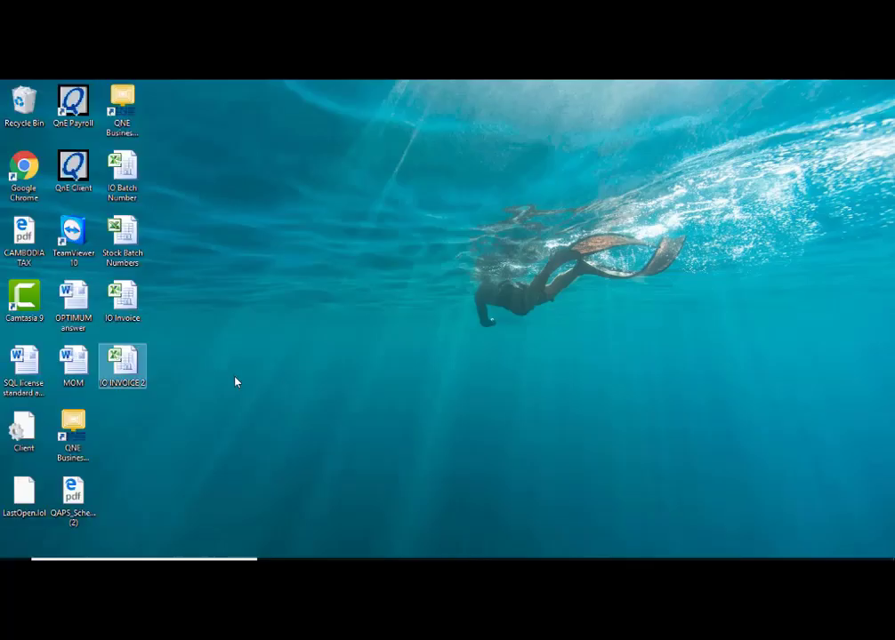
double_click(133, 360)
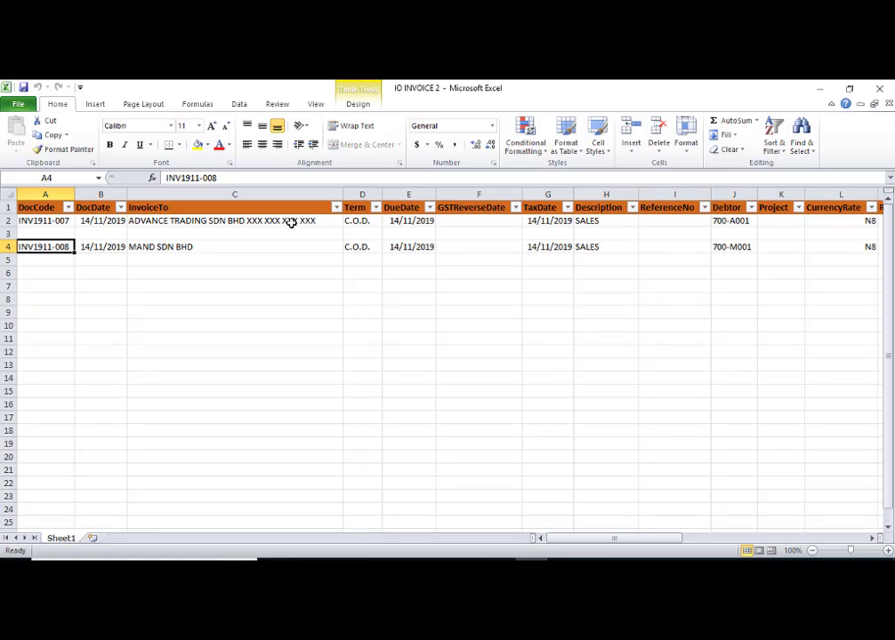
click(64, 220)
click(235, 179)
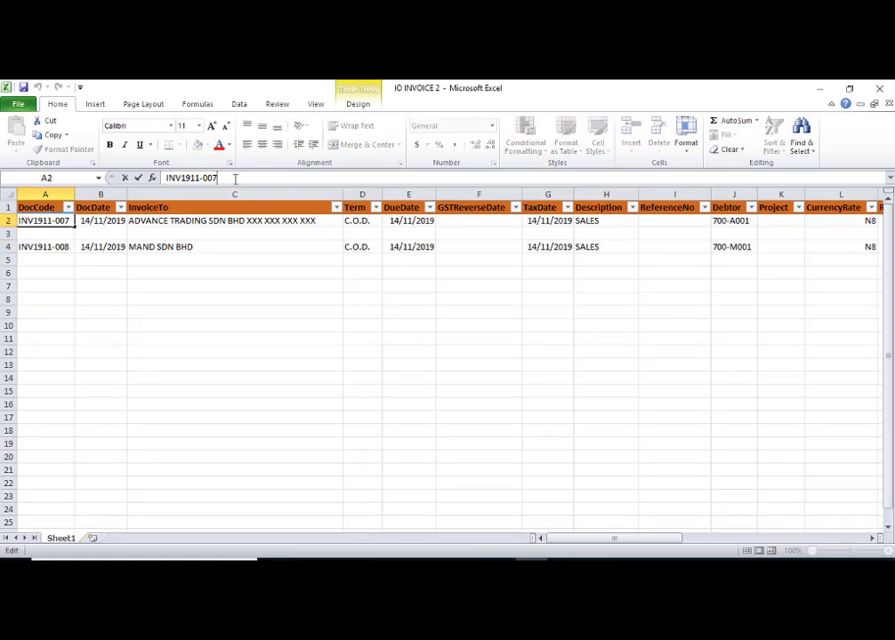
key(Return)
key(Return)
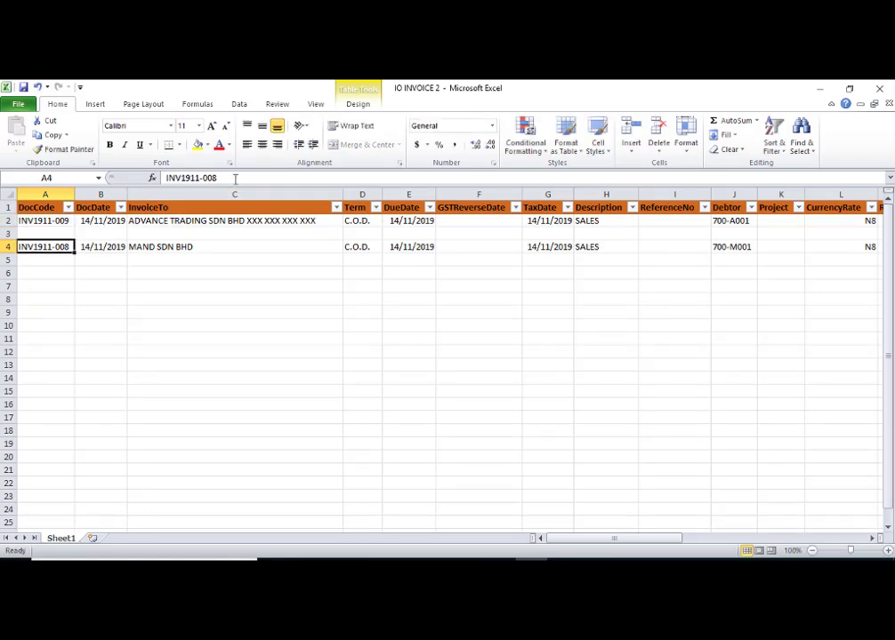
click(230, 179)
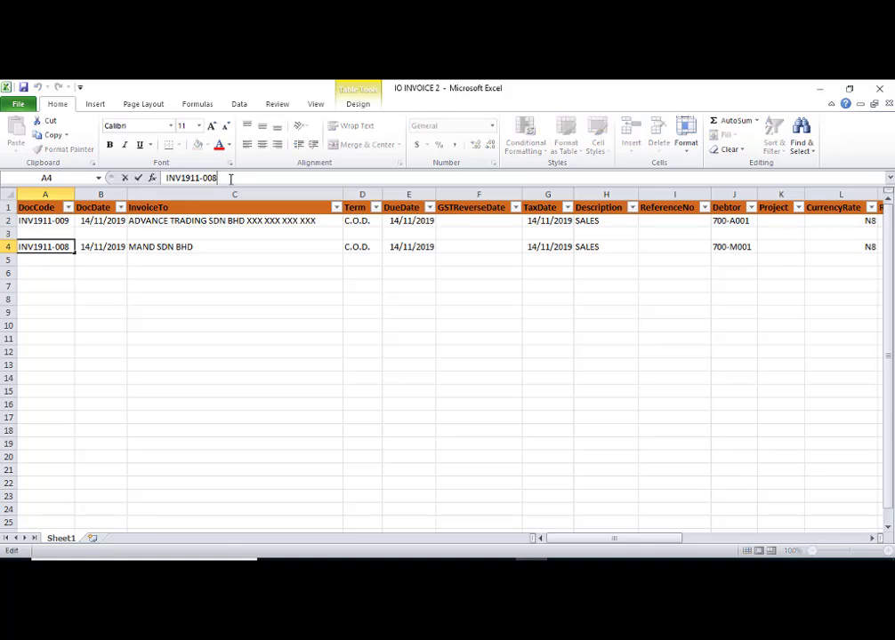
text(10)
key(Return)
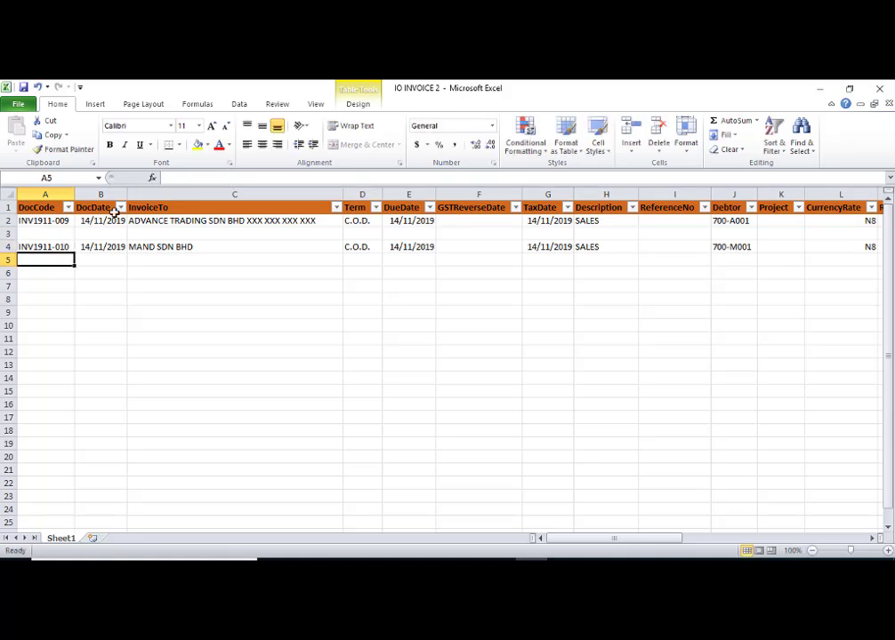
Step: Copy the INV1911-009 header cells from DocCode to IsCancelled into the blank header cells of row 3, and save and close the workbook
click(38, 221)
drag(238, 218, 765, 222)
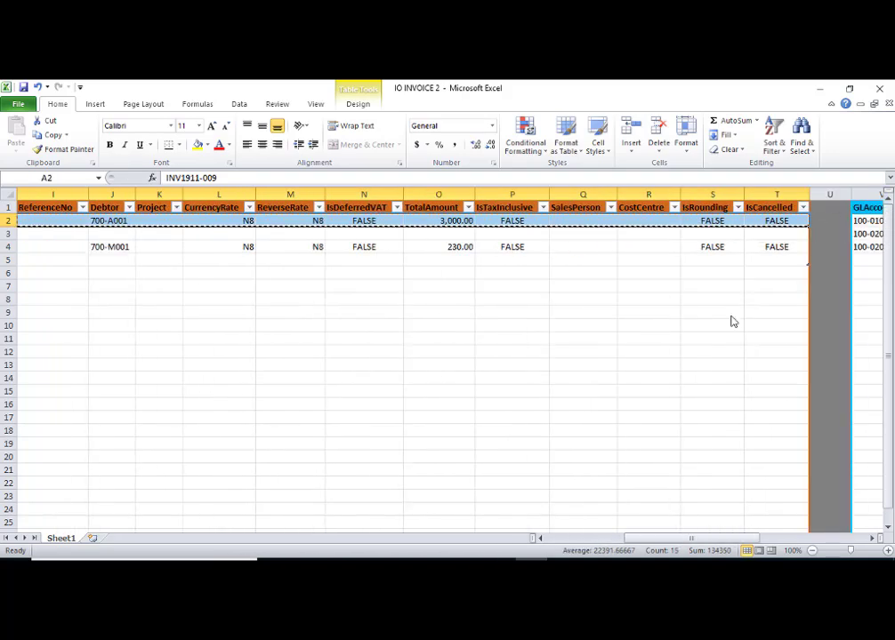
key(ctrl+c)
drag(637, 541, 491, 539)
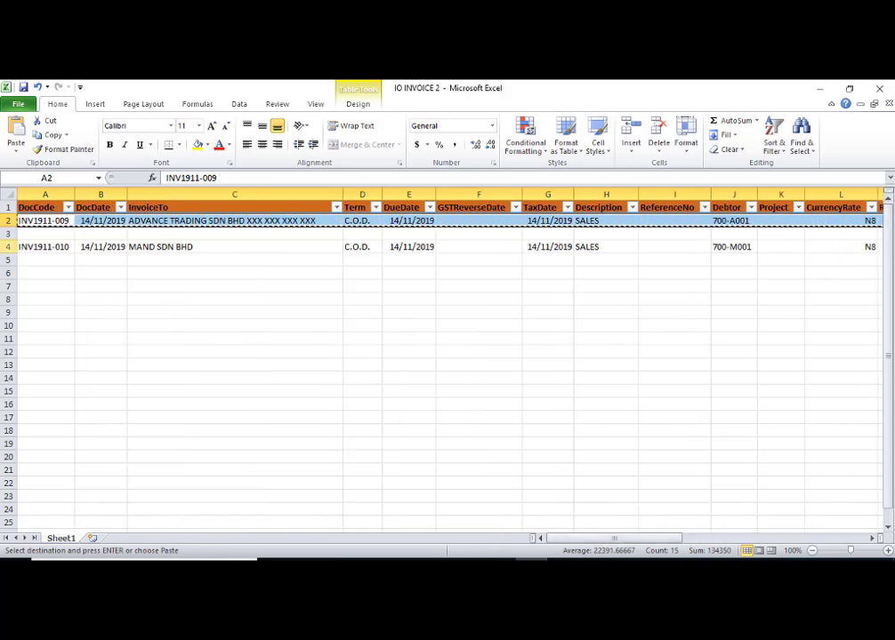
click(33, 231)
key(ctrl+v)
click(206, 353)
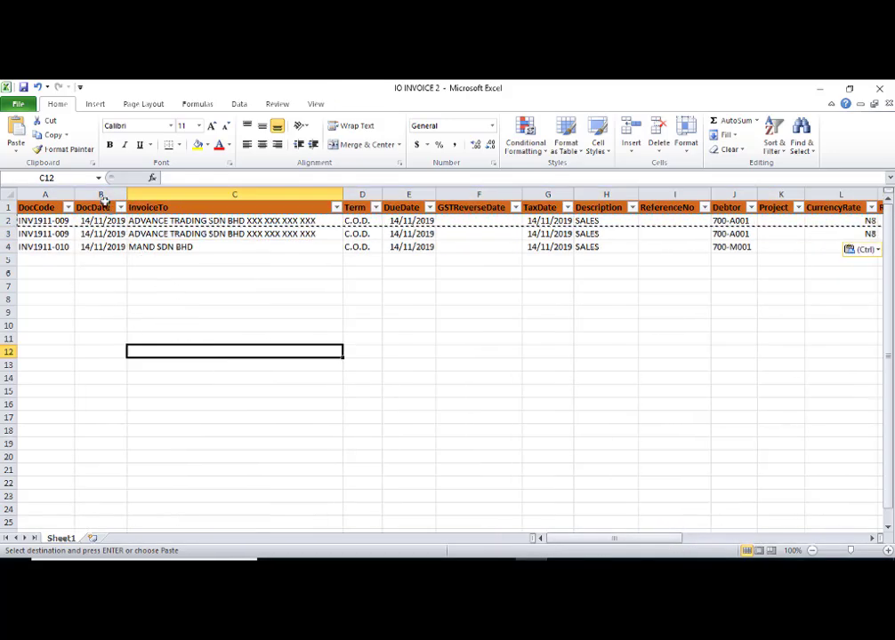
key(Escape)
click(24, 88)
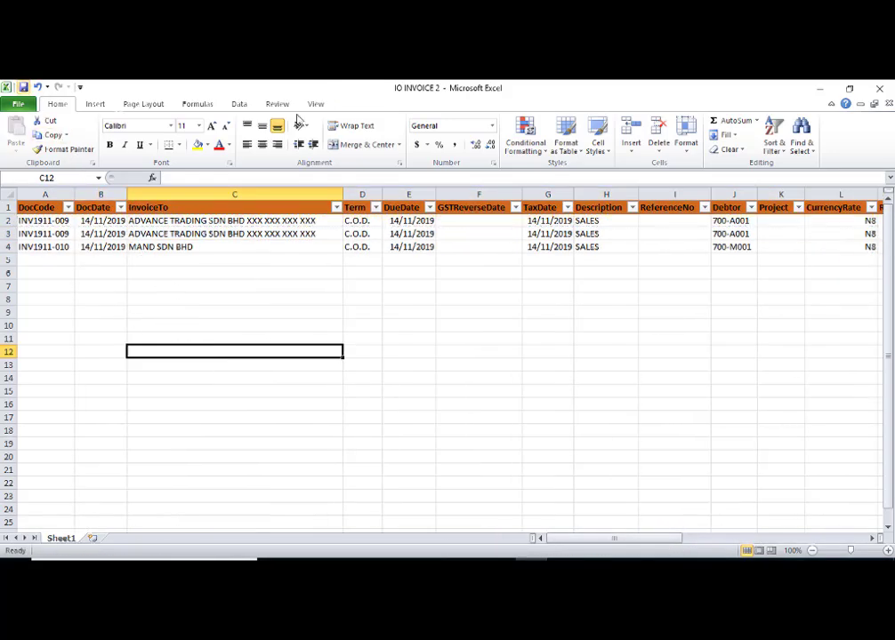
click(879, 88)
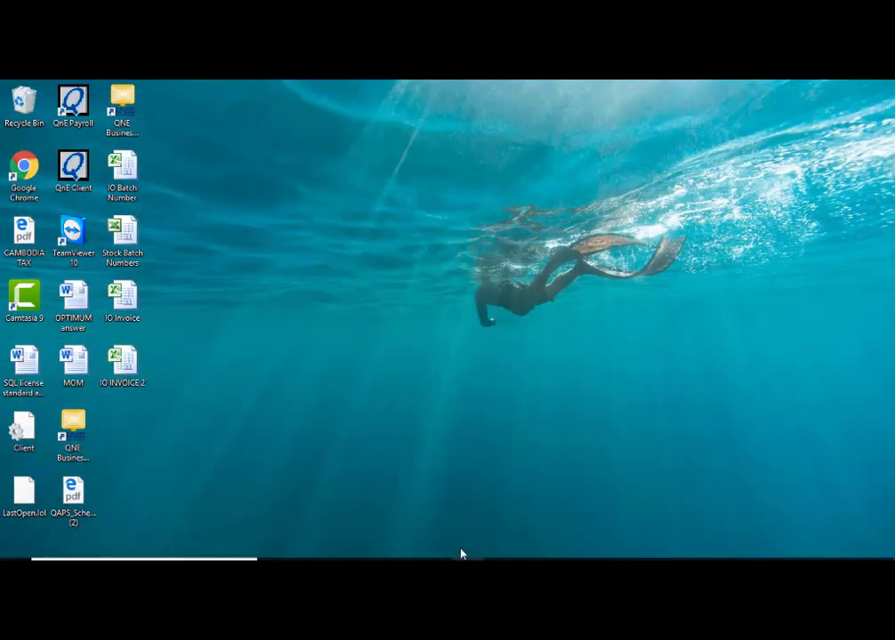
Step: Switch to QNE, import the edited IO INVOICE 2 workbook from Excel through IO without overwriting existing data, and dismiss the import message
click(461, 557)
right_click(407, 417)
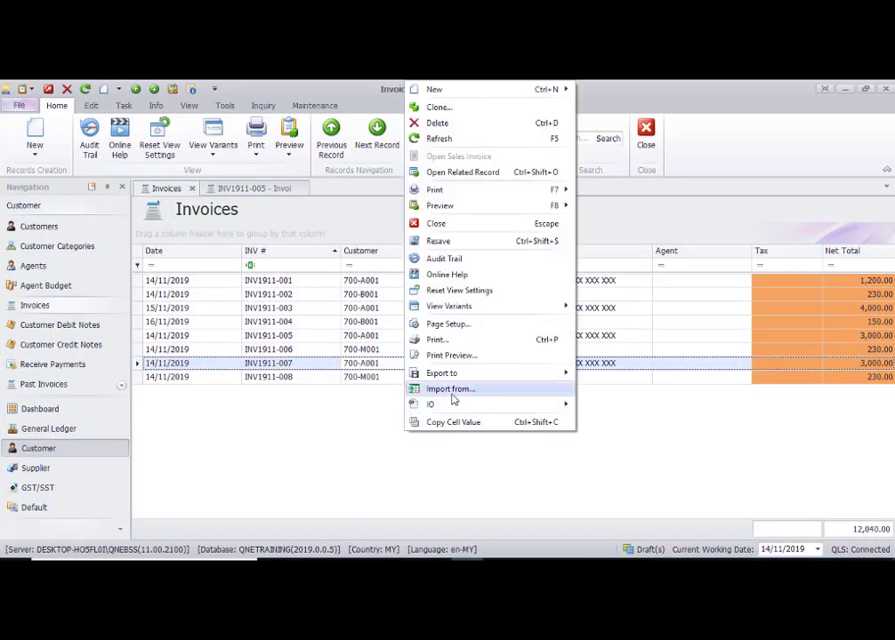
mouse_move(560, 405)
mouse_move(610, 423)
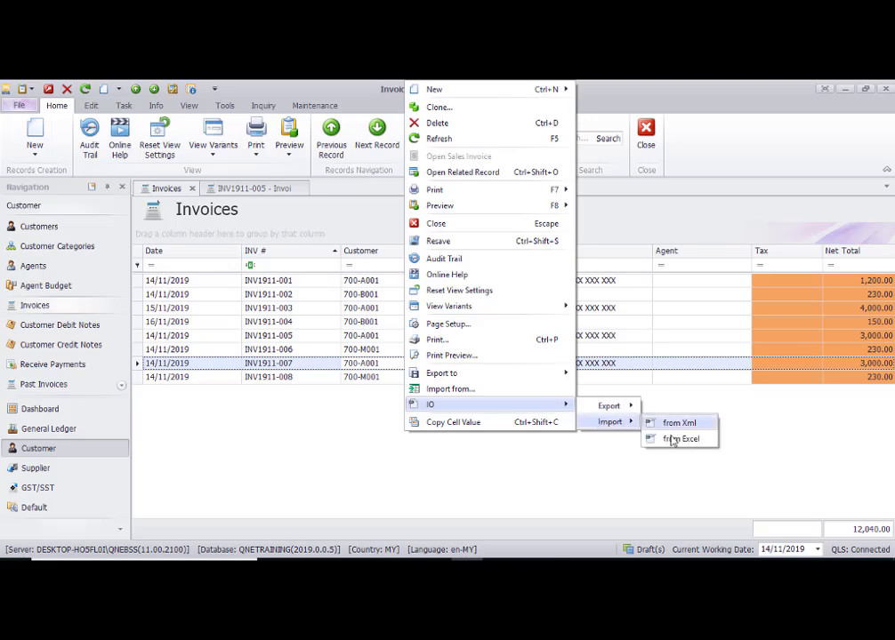
click(684, 440)
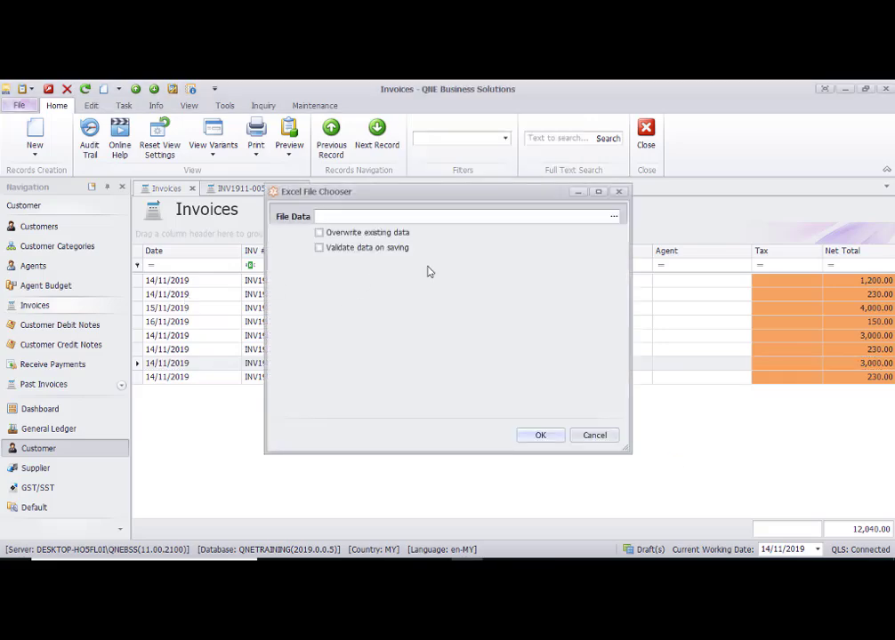
click(613, 217)
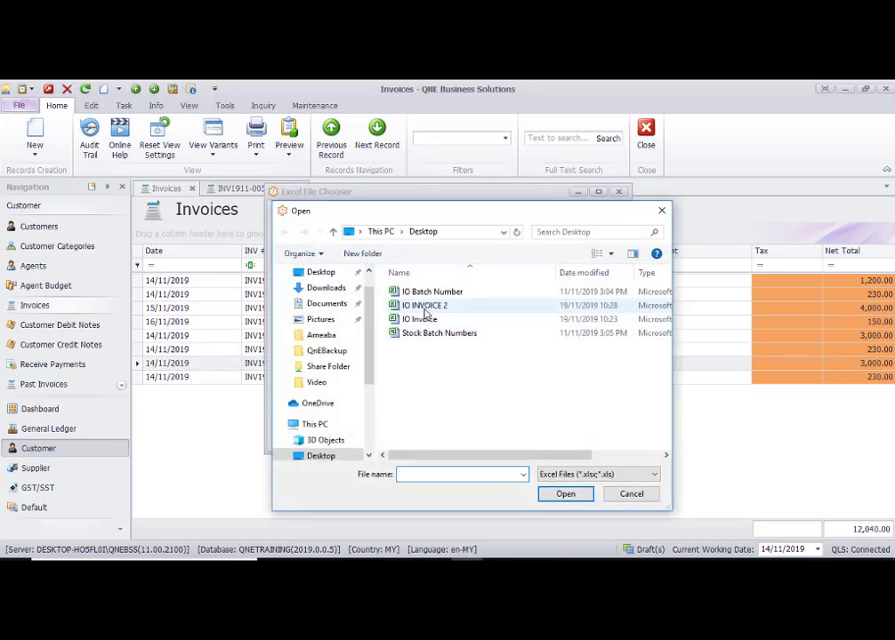
double_click(411, 305)
click(540, 436)
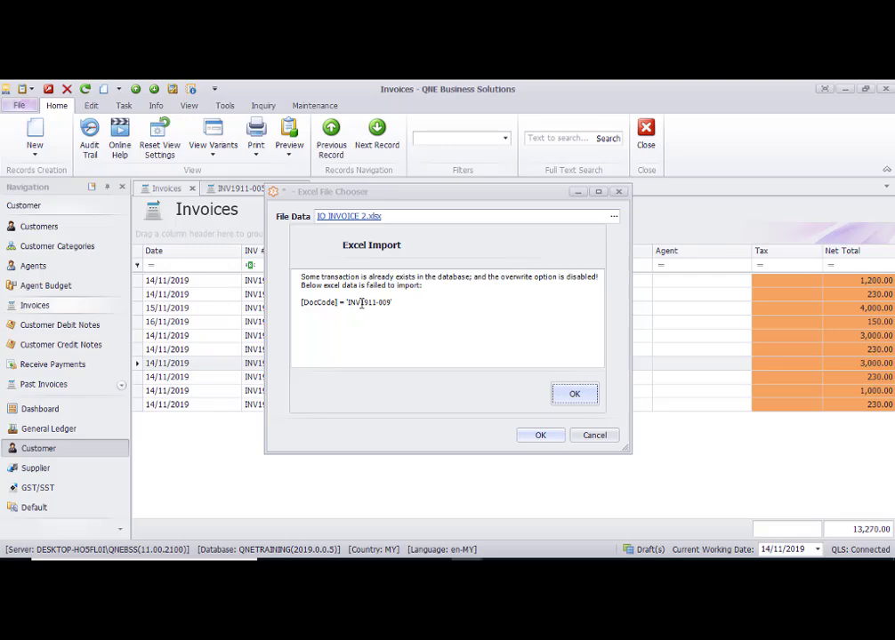
click(574, 394)
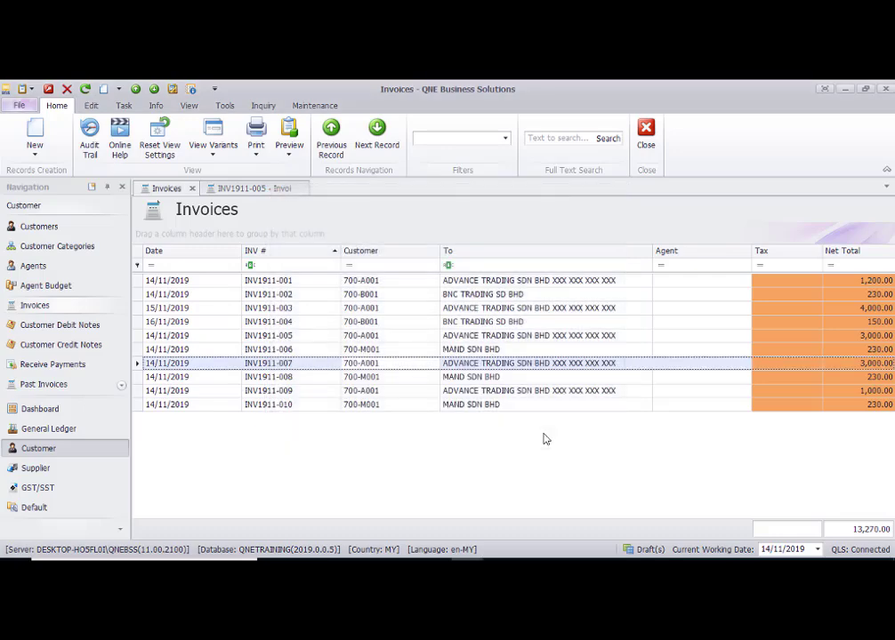
Step: Open invoices INV1911-009 and INV1911-010 in turn to check their account lines and amounts
double_click(311, 392)
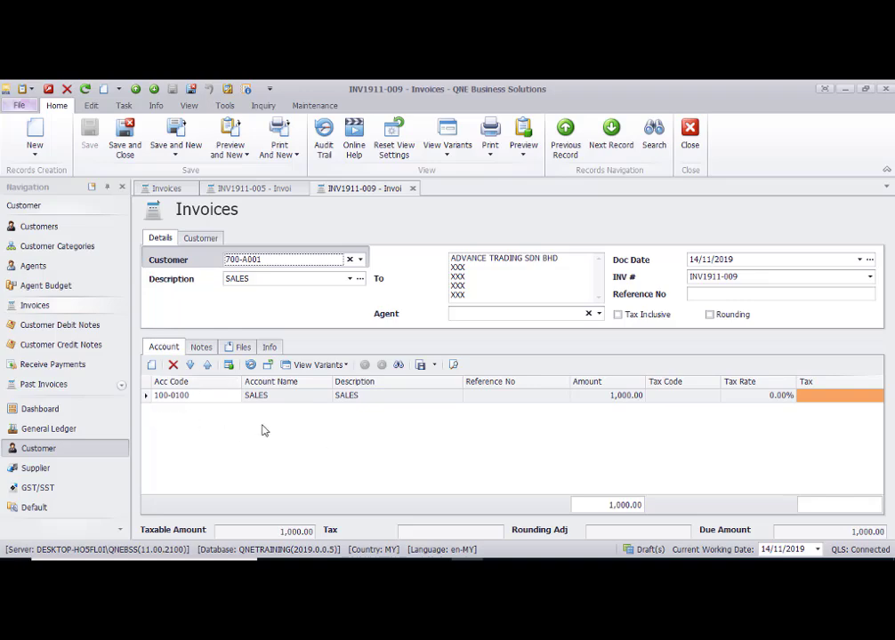
key(Escape)
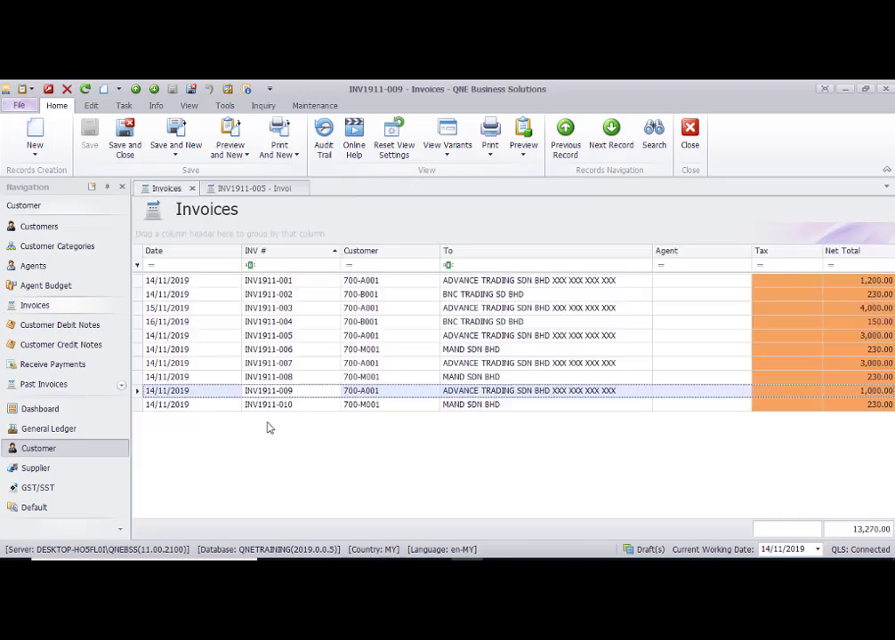
click(870, 406)
double_click(376, 407)
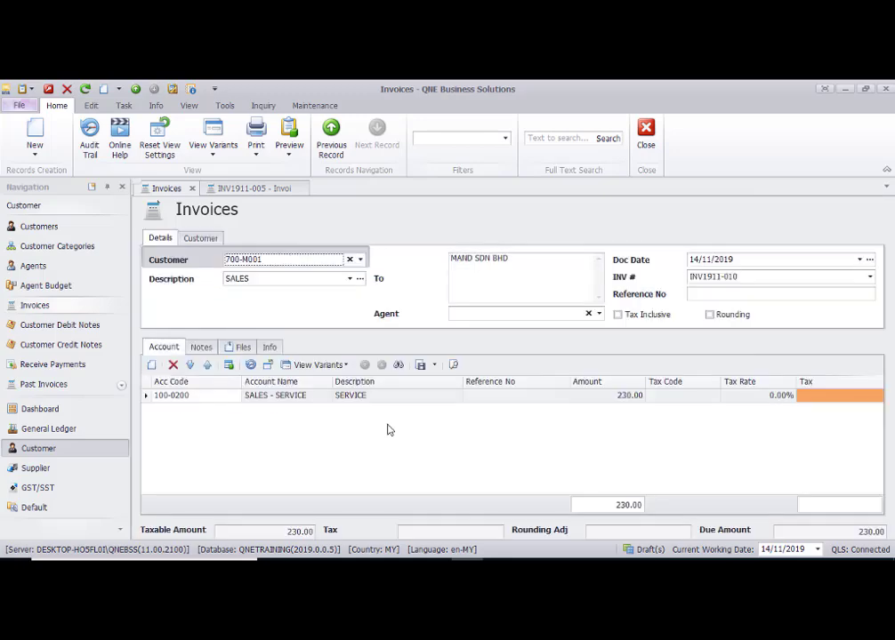
key(Escape)
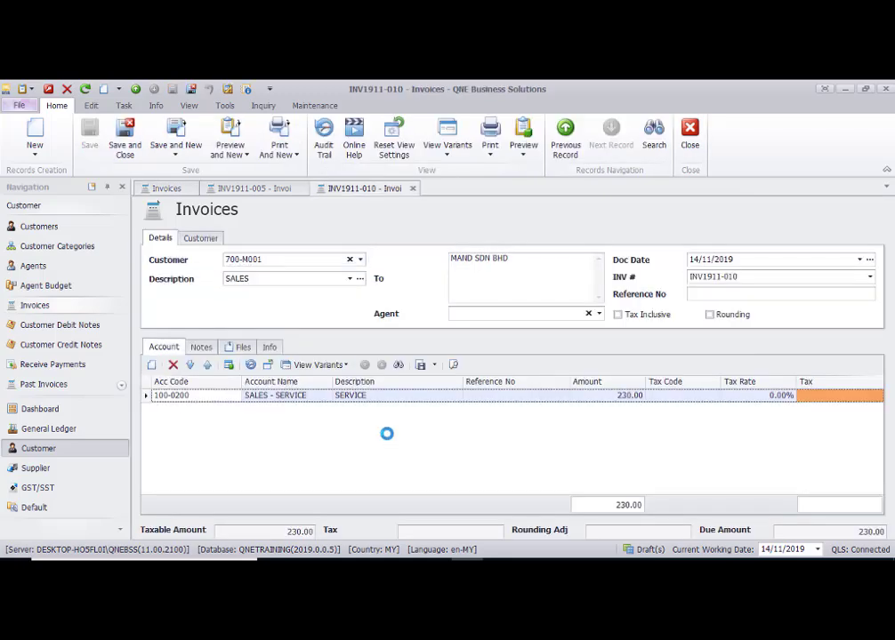